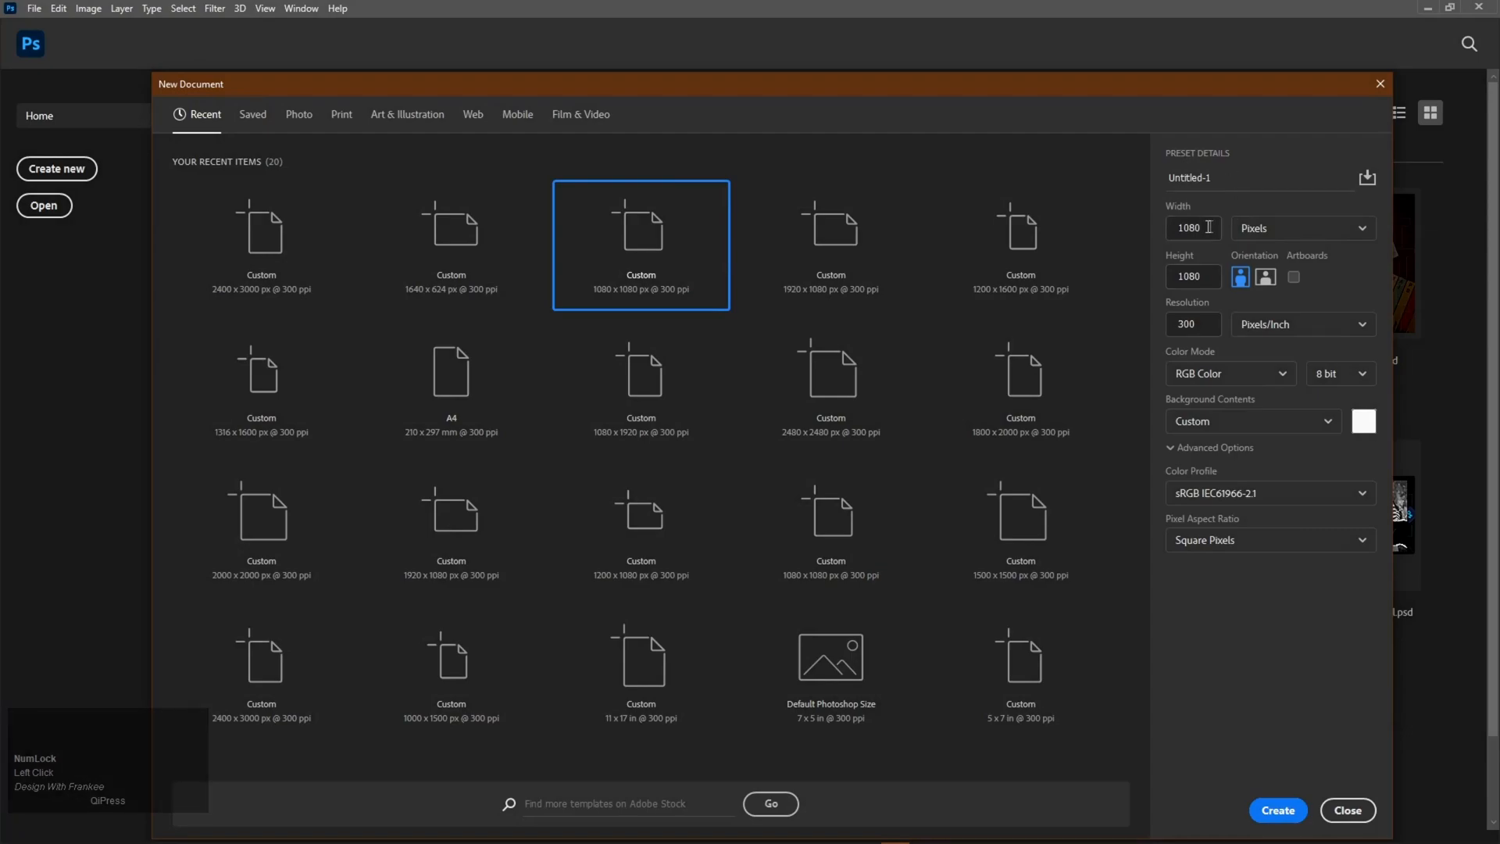
# Create a new document 2400 px wide and 3000 px high at 300 pixels/inch in RGB Color.
pyautogui.write('24')
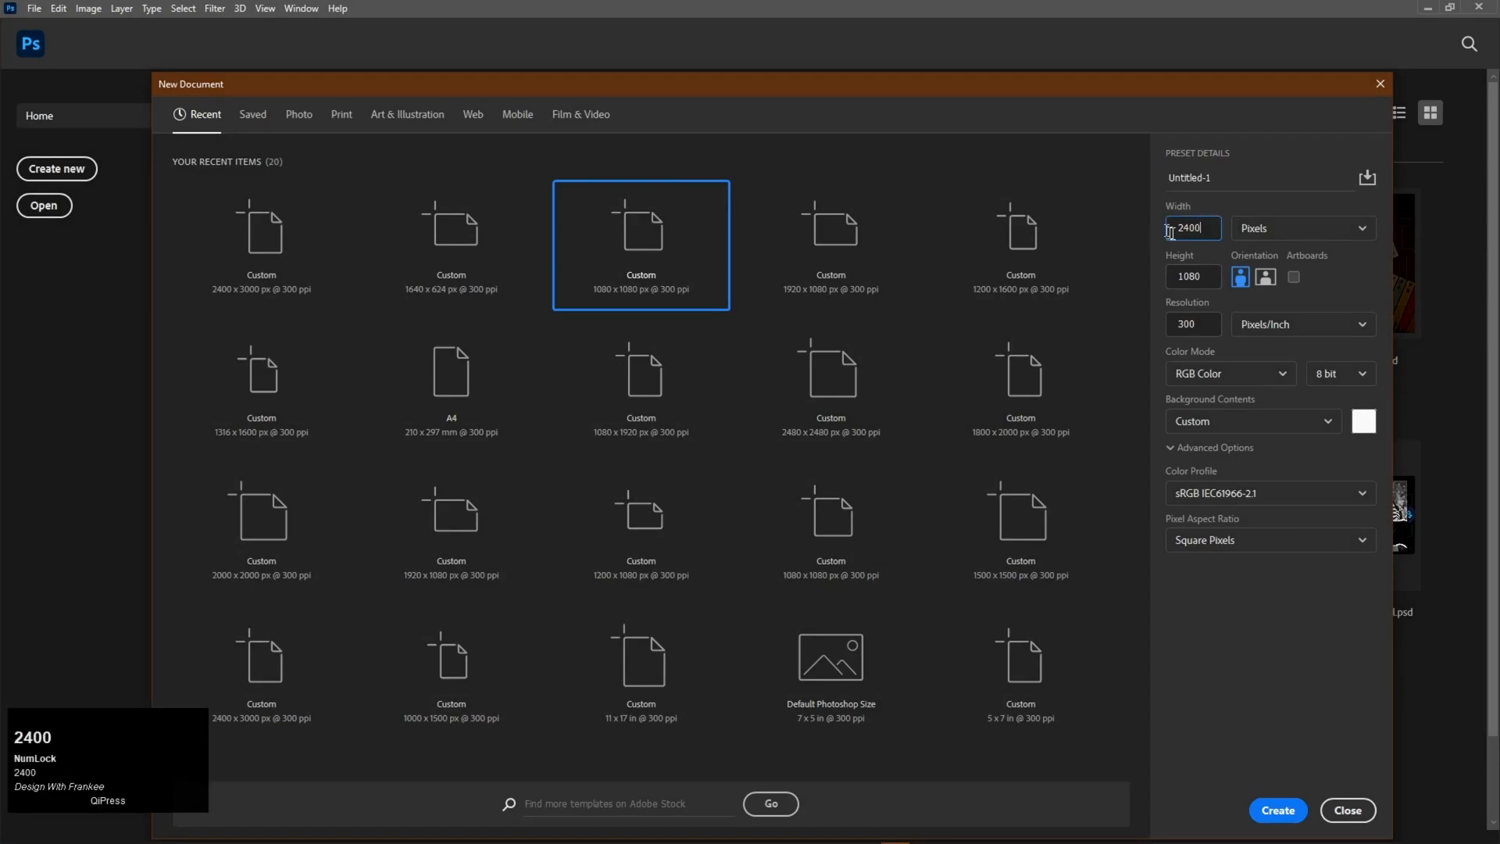
pyautogui.moveTo(1211, 275); pyautogui.dragTo(1169, 278)
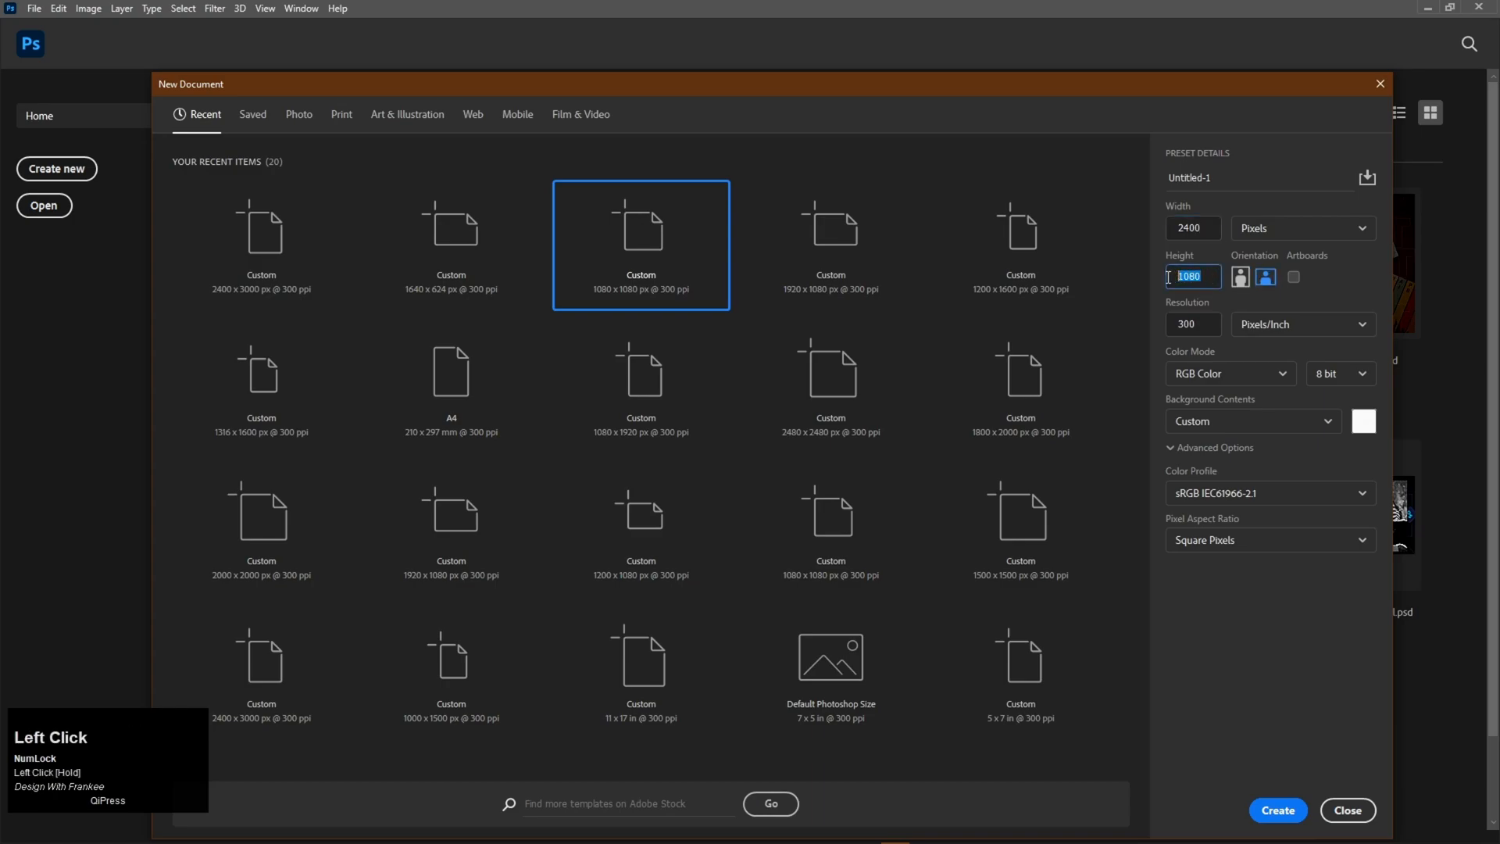
pyautogui.write('3000')
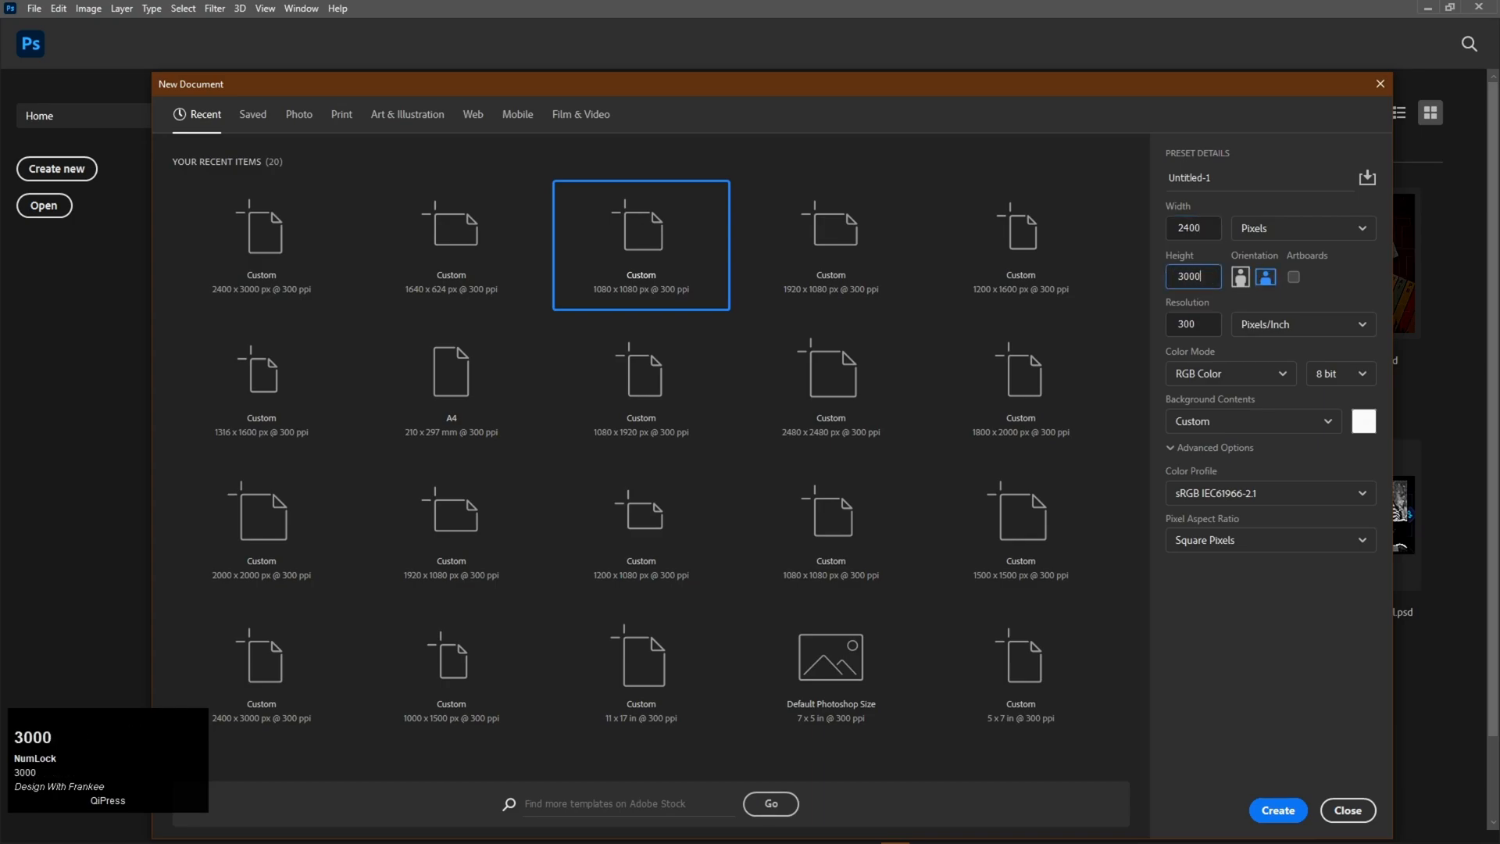
pyautogui.click(1198, 325)
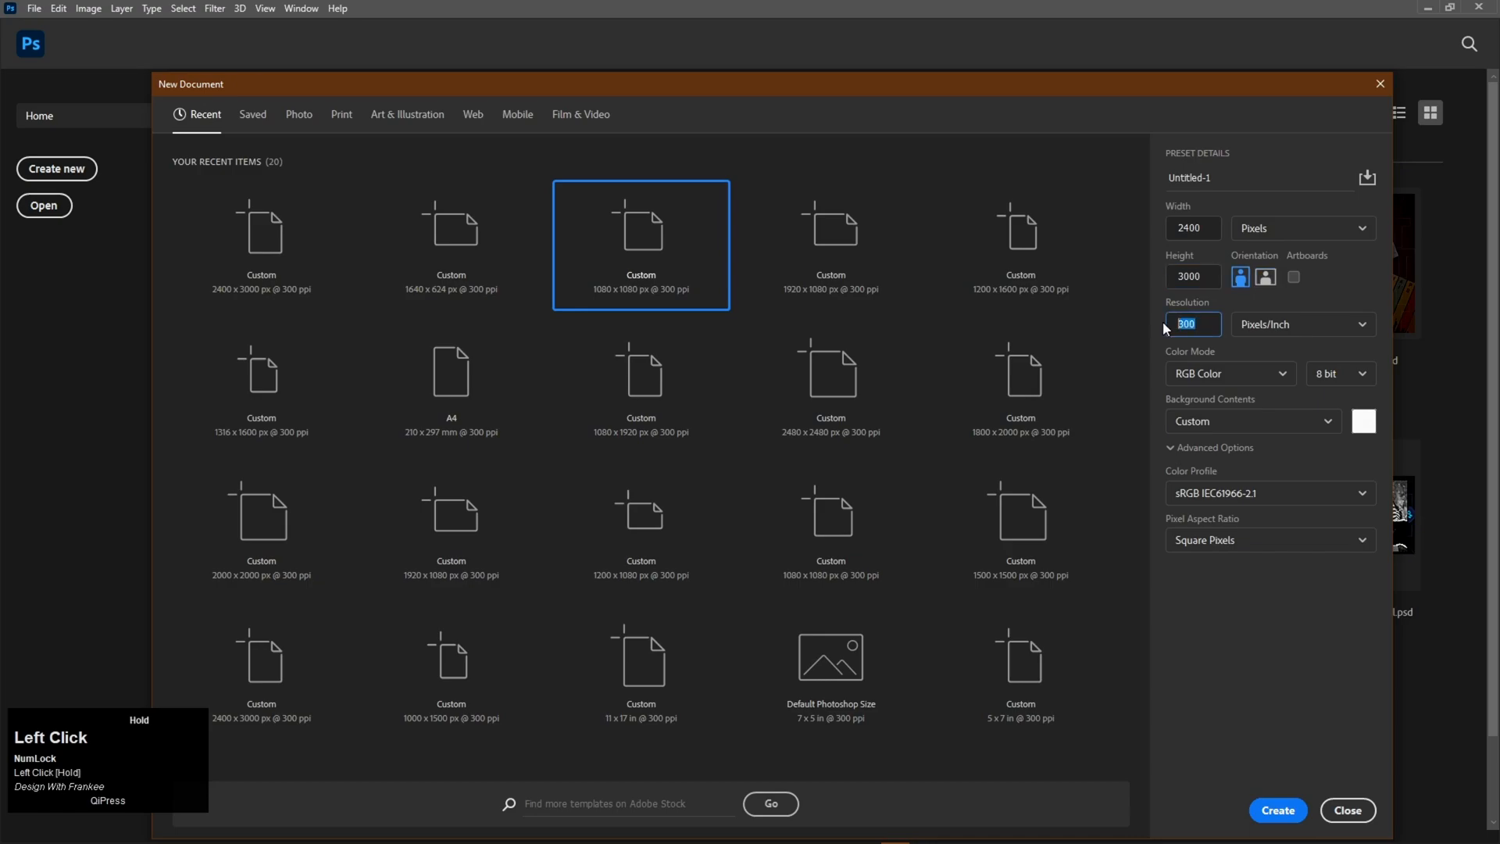
pyautogui.click(1266, 812)
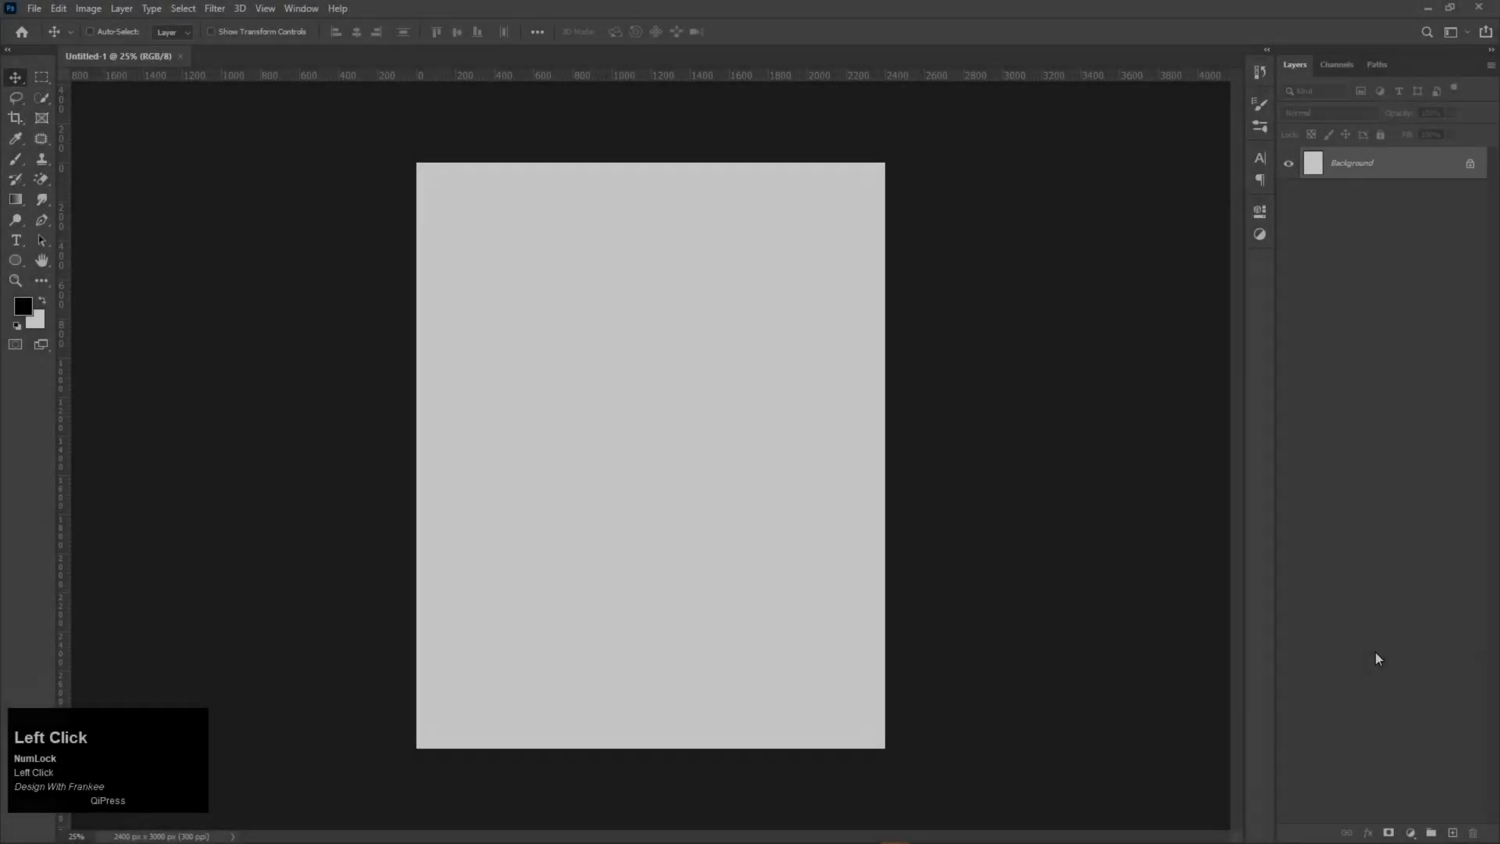
pyautogui.hotkey('ctrl', '0')
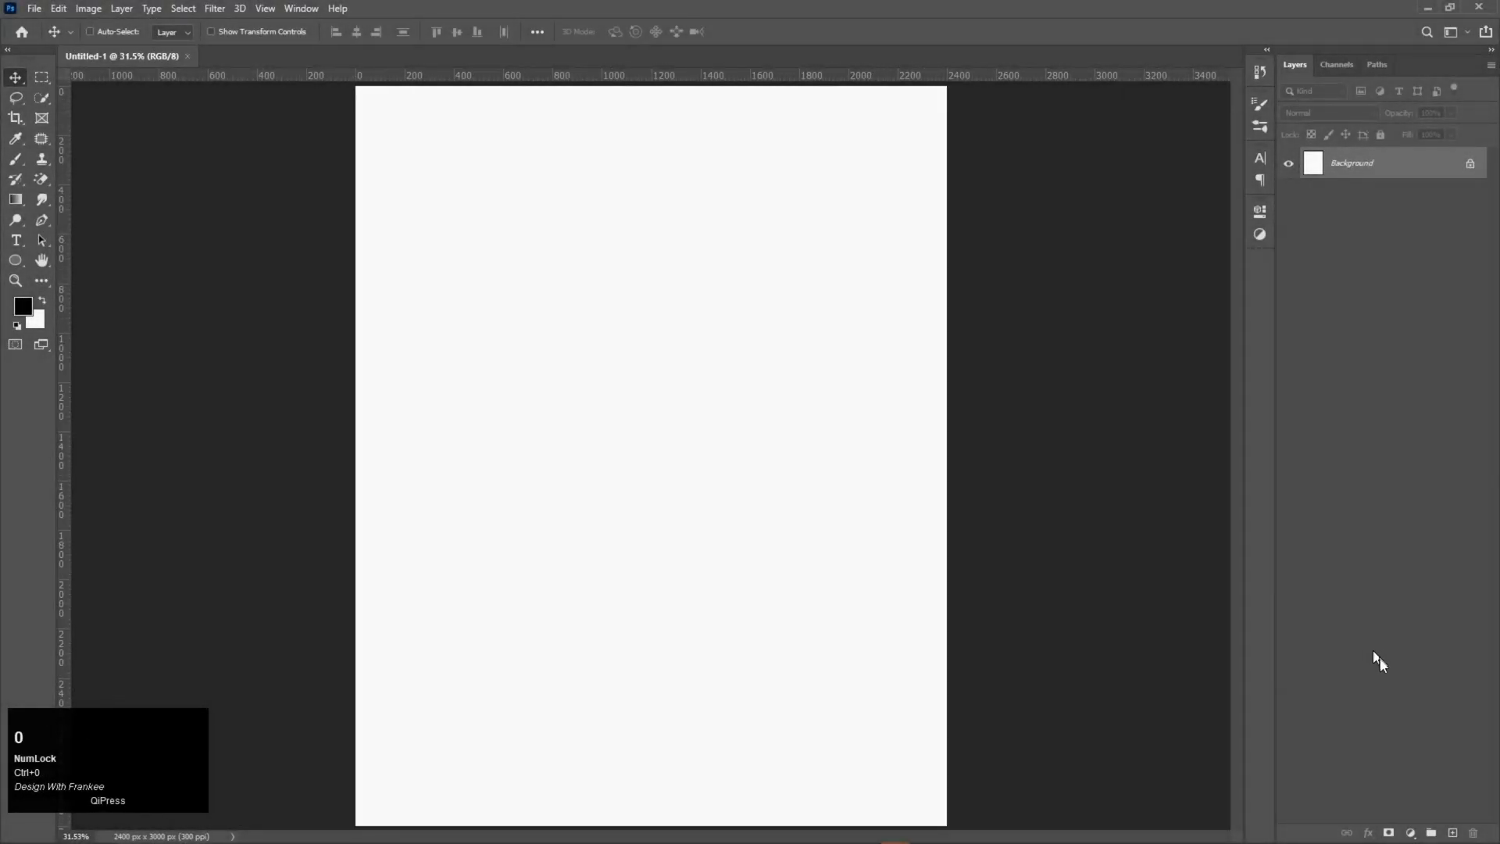
# Add a medium gray Solid Color fill layer above the background.
pyautogui.click(1411, 832)
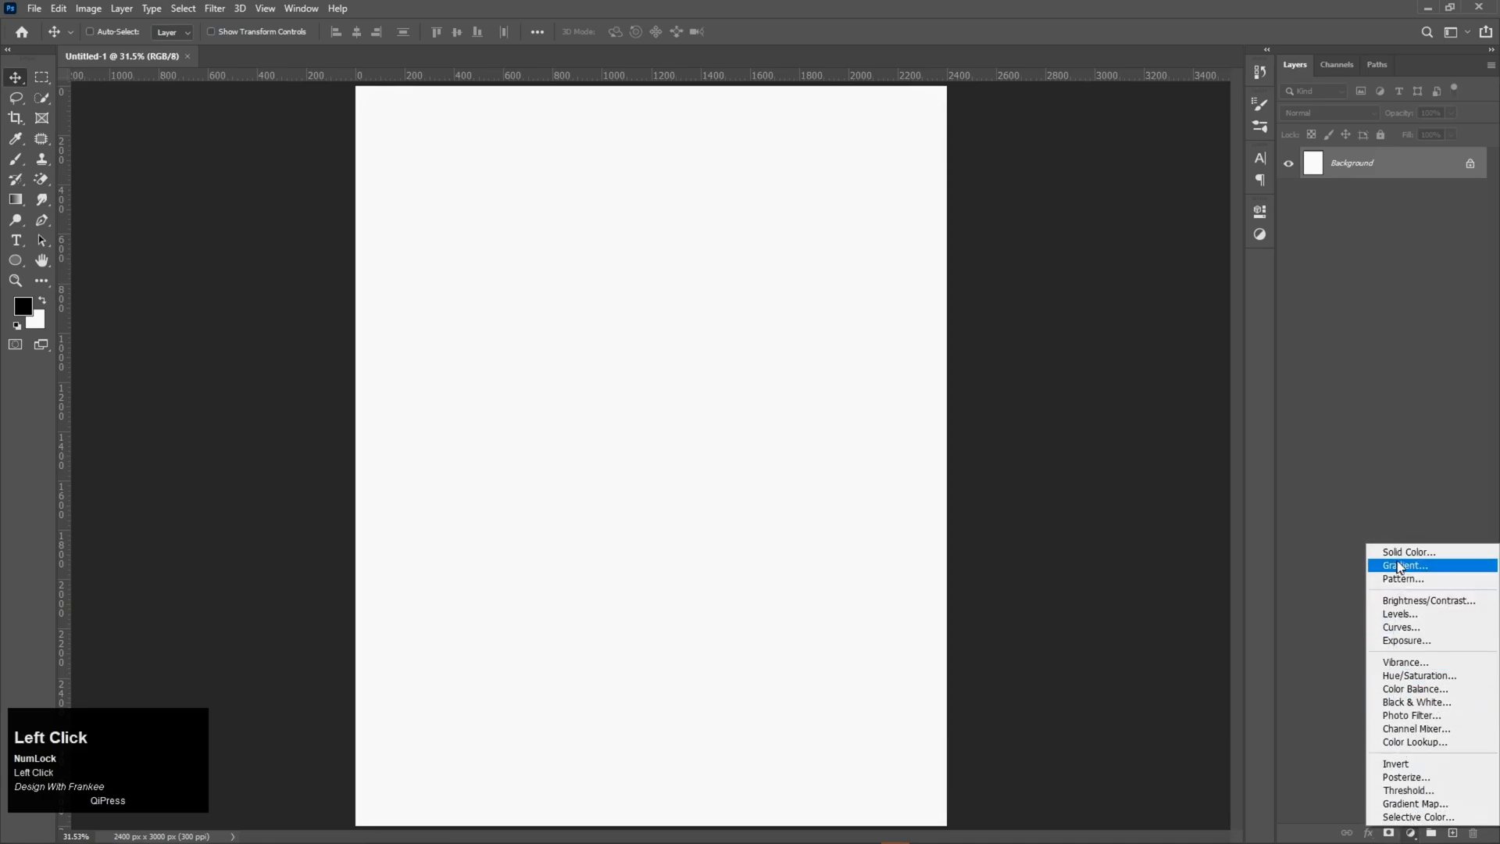
pyautogui.click(1398, 552)
pyautogui.moveTo(972, 241); pyautogui.dragTo(930, 252)
pyautogui.click(1296, 156)
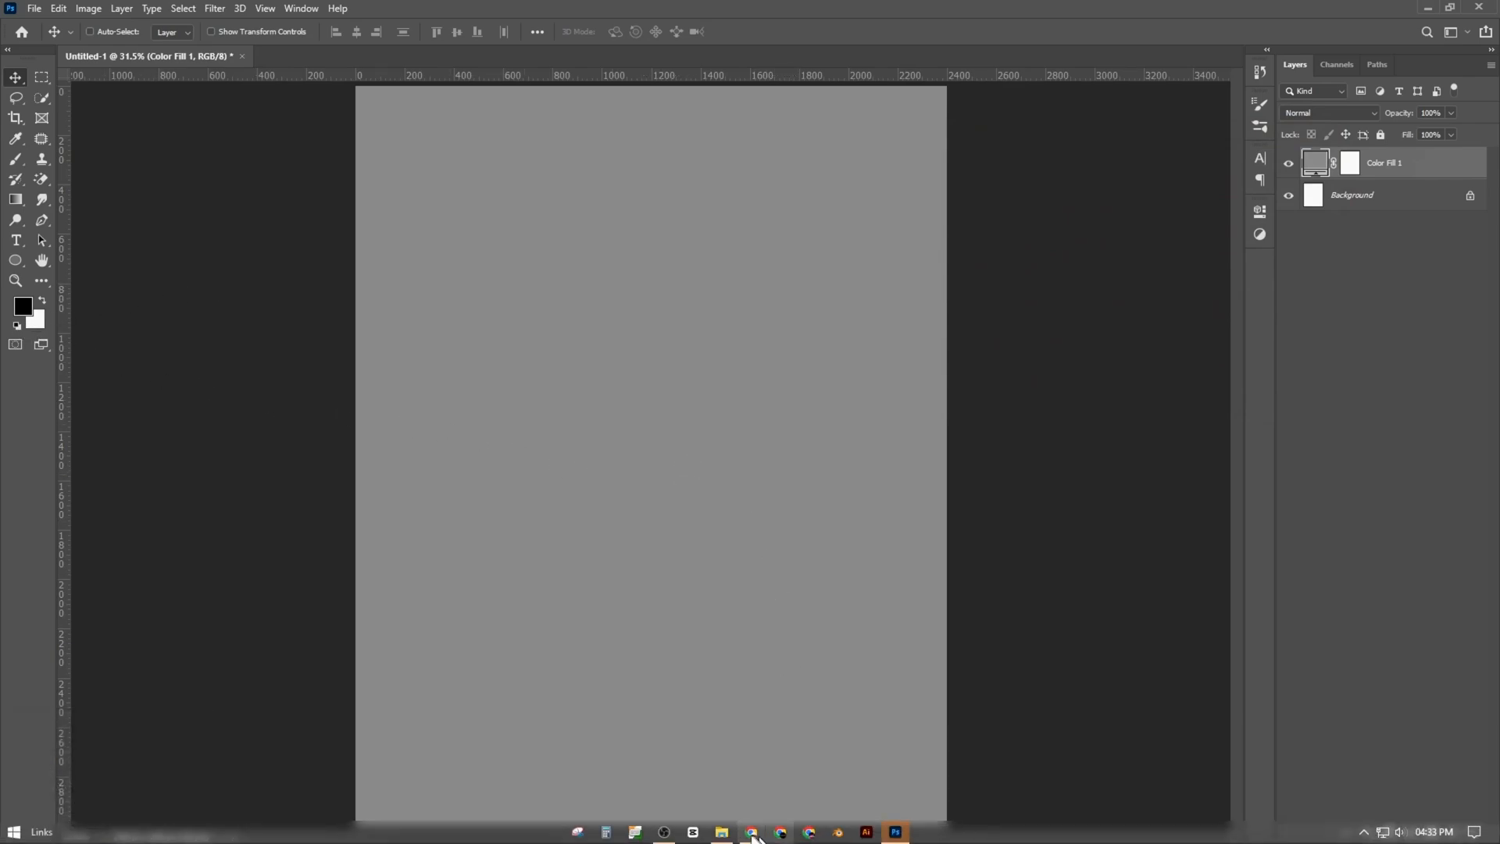
# Place the image 01 from the Wolf Tshirt Design folder in File Explorer, centered on the canvas and scaled to about 65.6%.
pyautogui.click(720, 833)
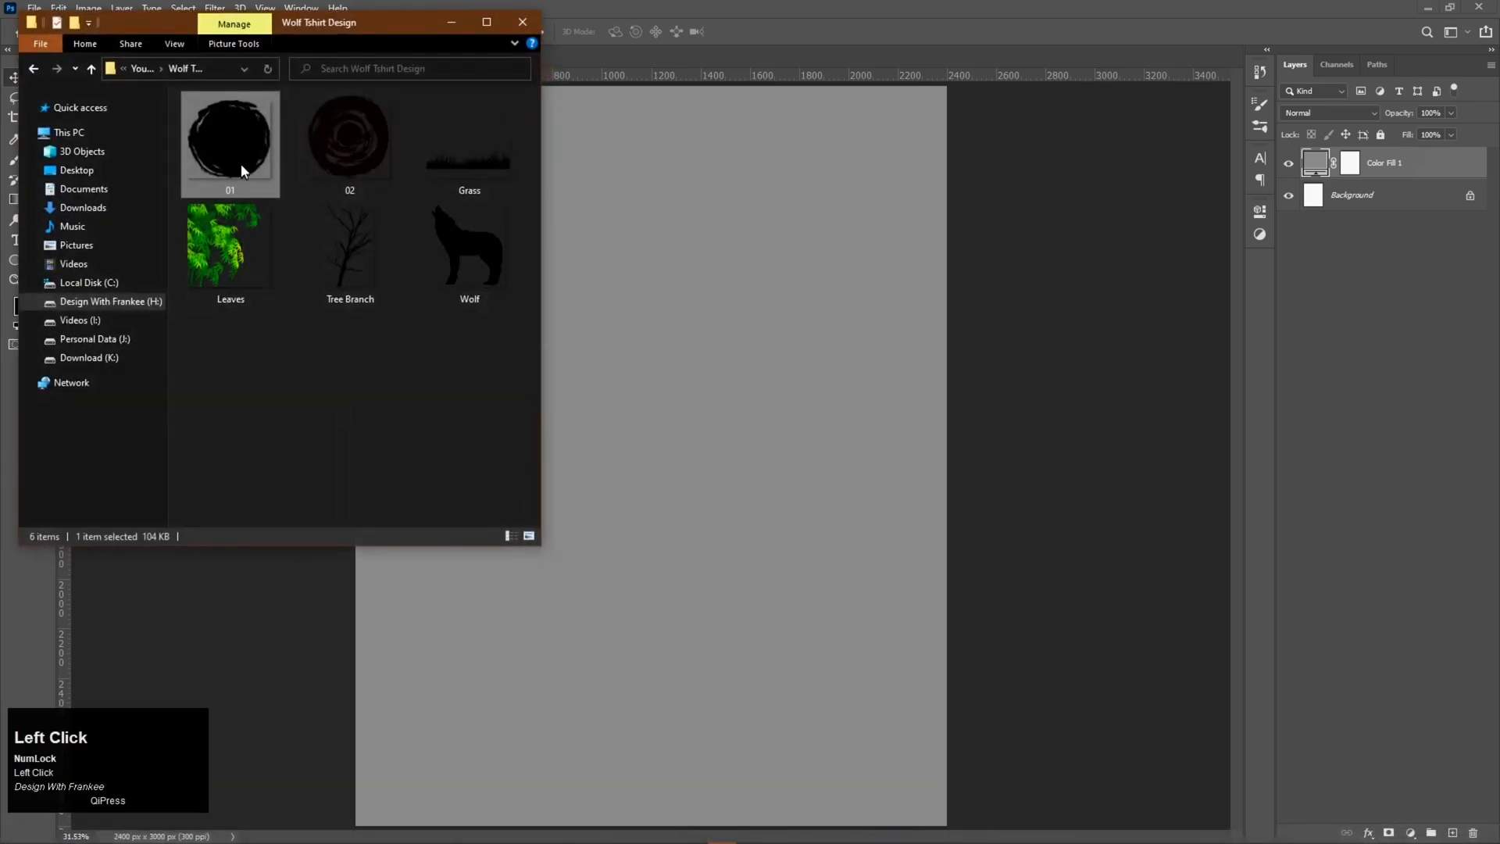
pyautogui.moveTo(237, 148); pyautogui.dragTo(622, 483)
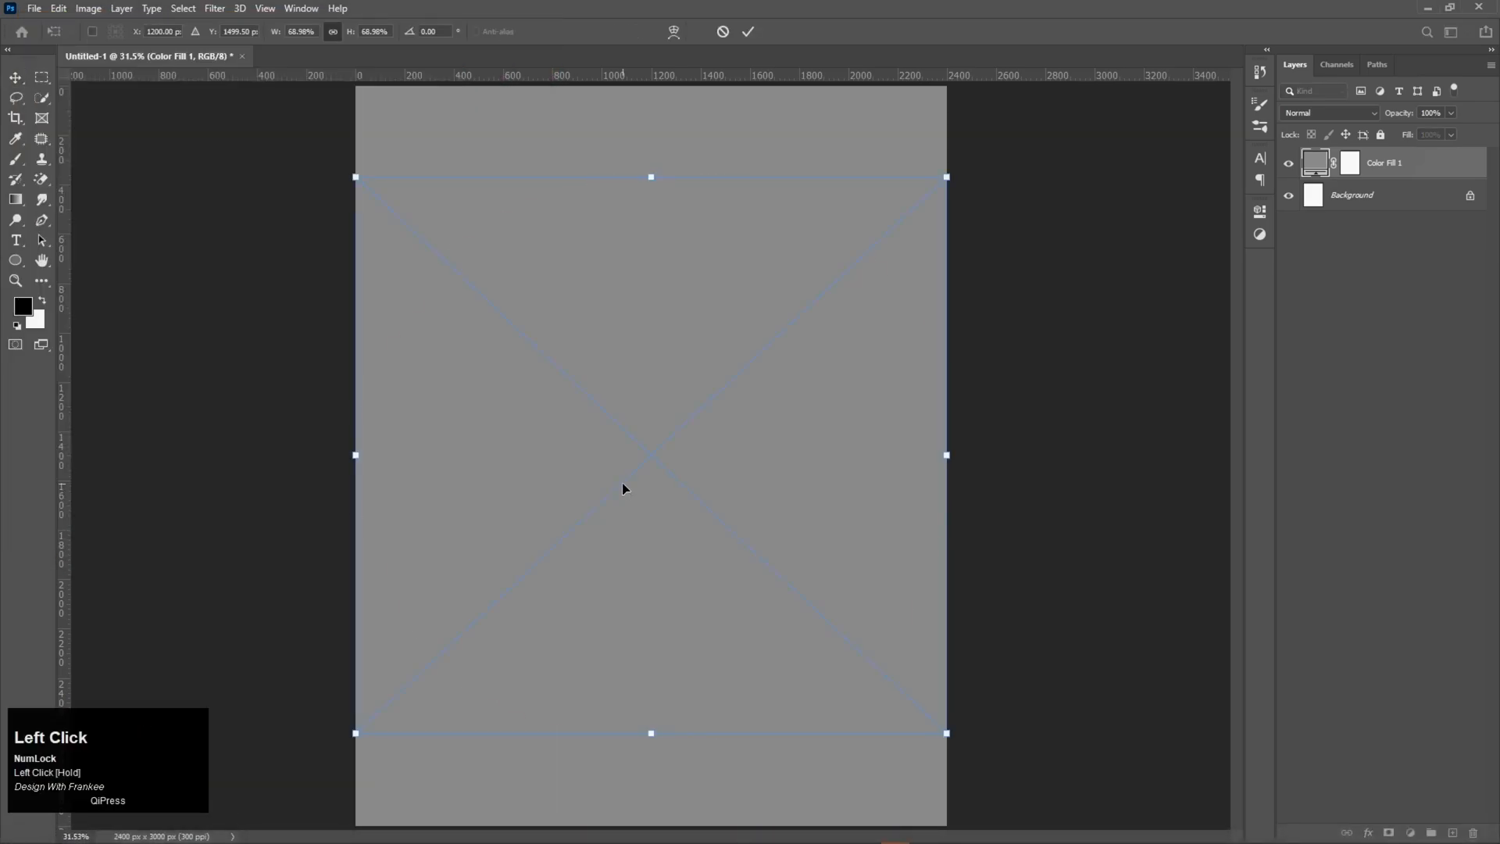
pyautogui.moveTo(945, 733); pyautogui.dragTo(931, 718)
pyautogui.moveTo(687, 526); pyautogui.dragTo(684, 527)
pyautogui.doubleClick(684, 527)
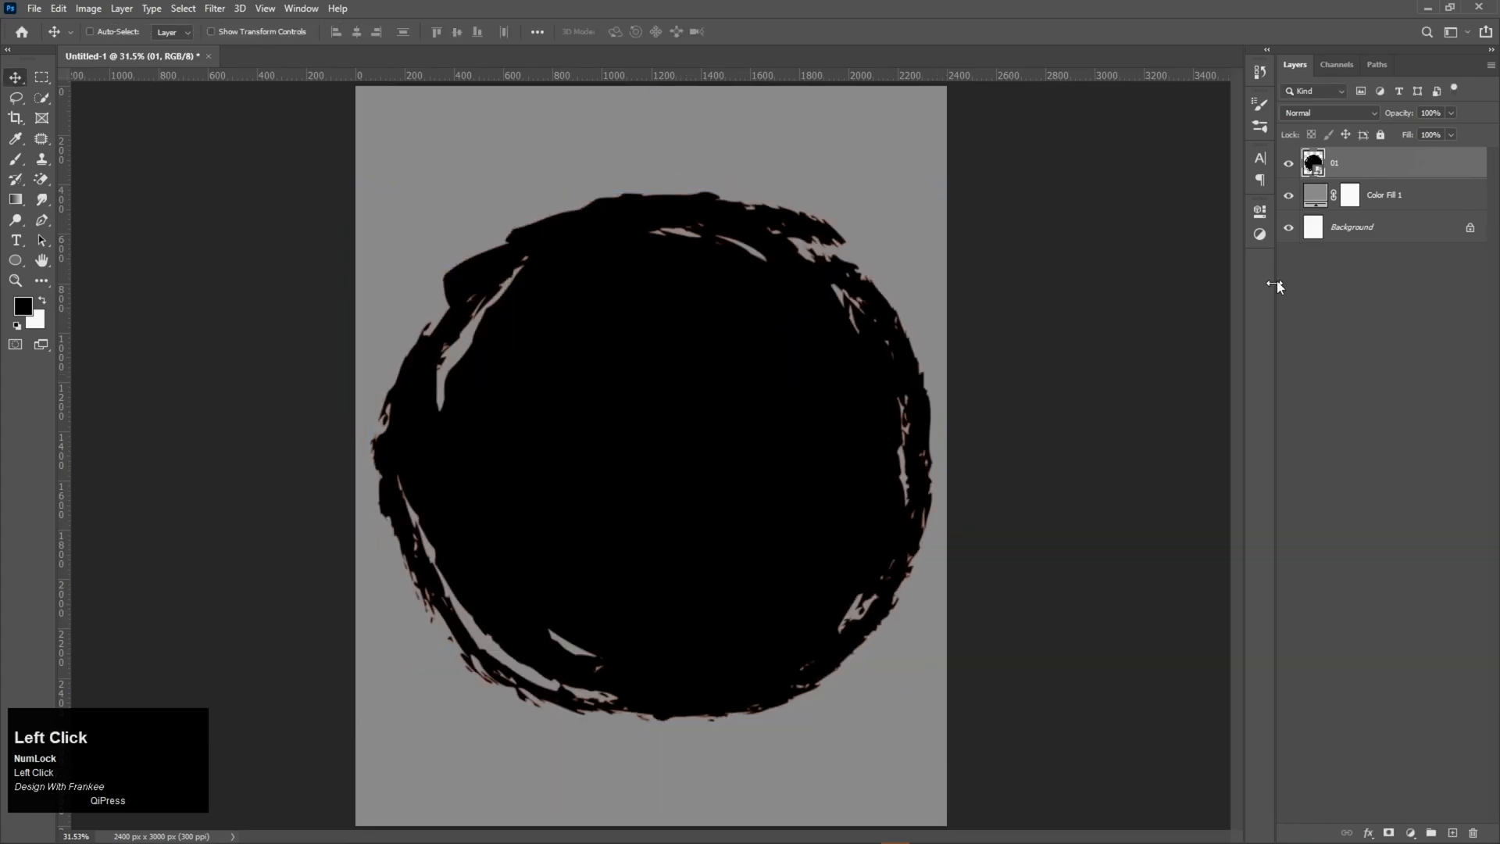
# Apply a Color Overlay effect with the color ff4c00 to the brushed circle layer 01.
pyautogui.rightClick(1384, 169)
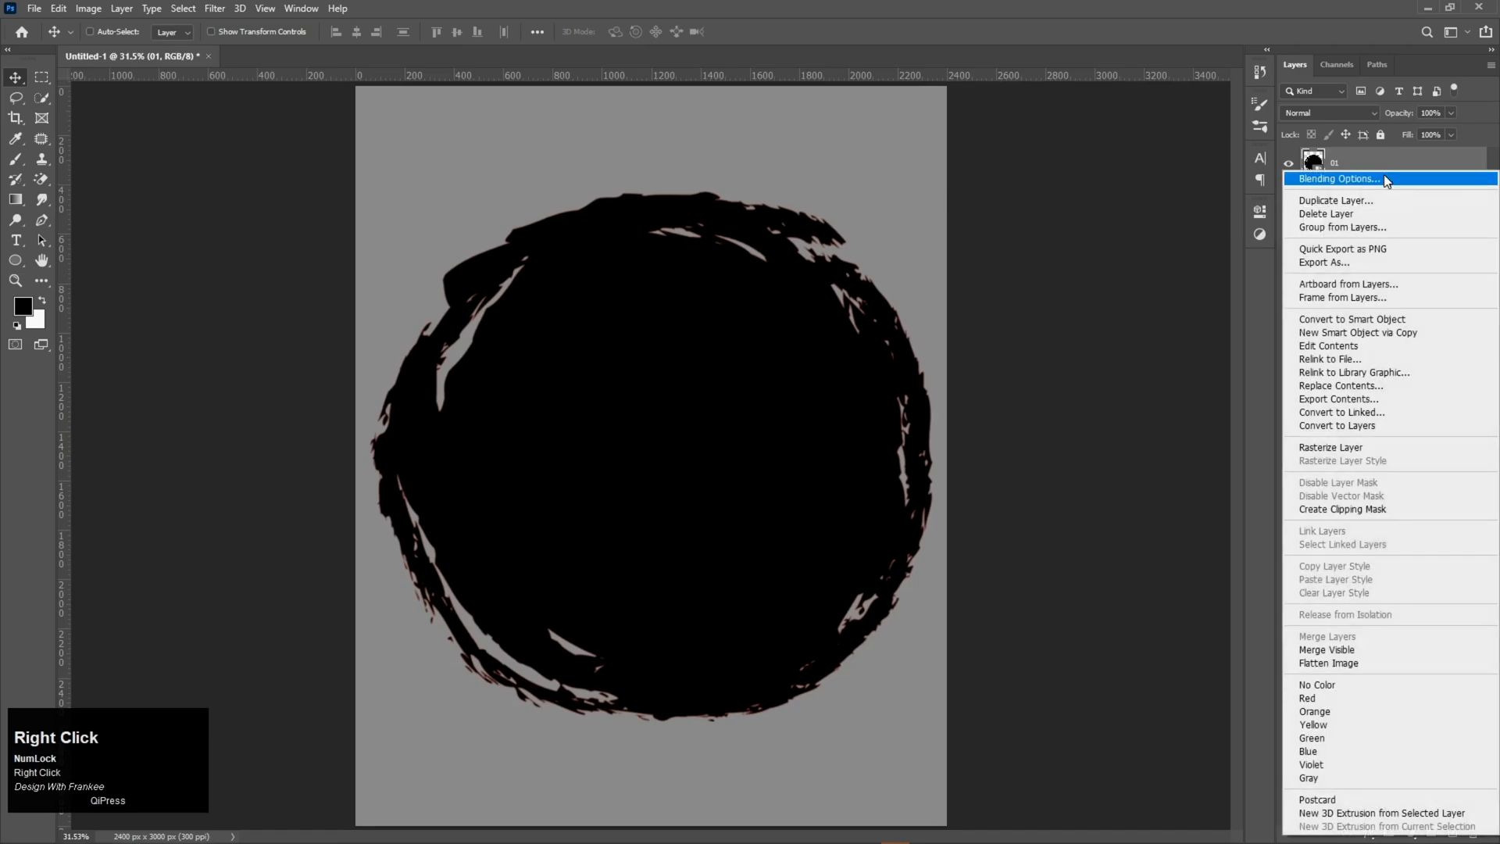
pyautogui.click(1385, 179)
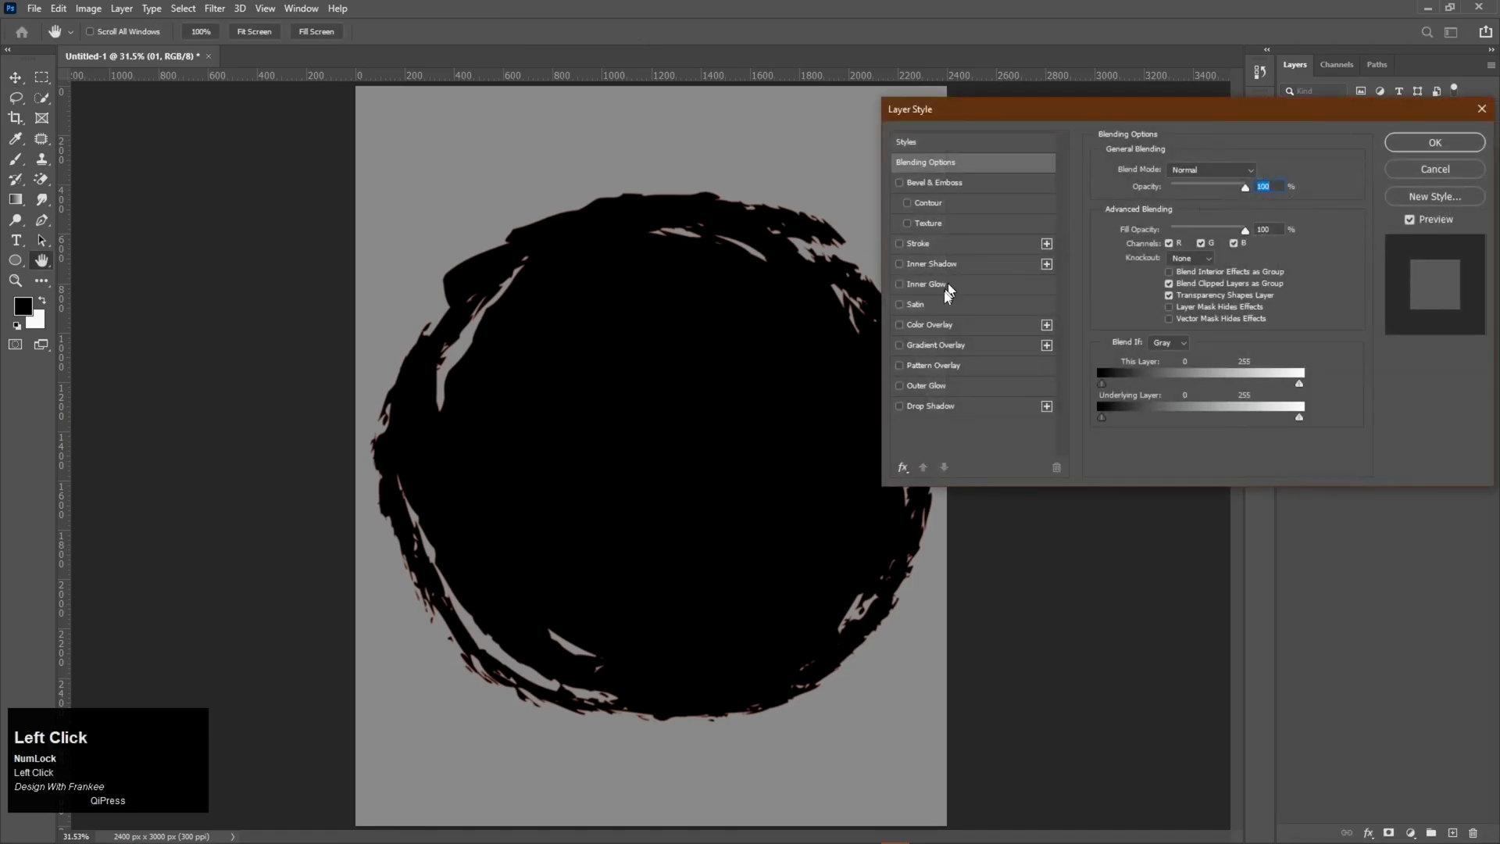
pyautogui.click(933, 325)
pyautogui.click(1260, 172)
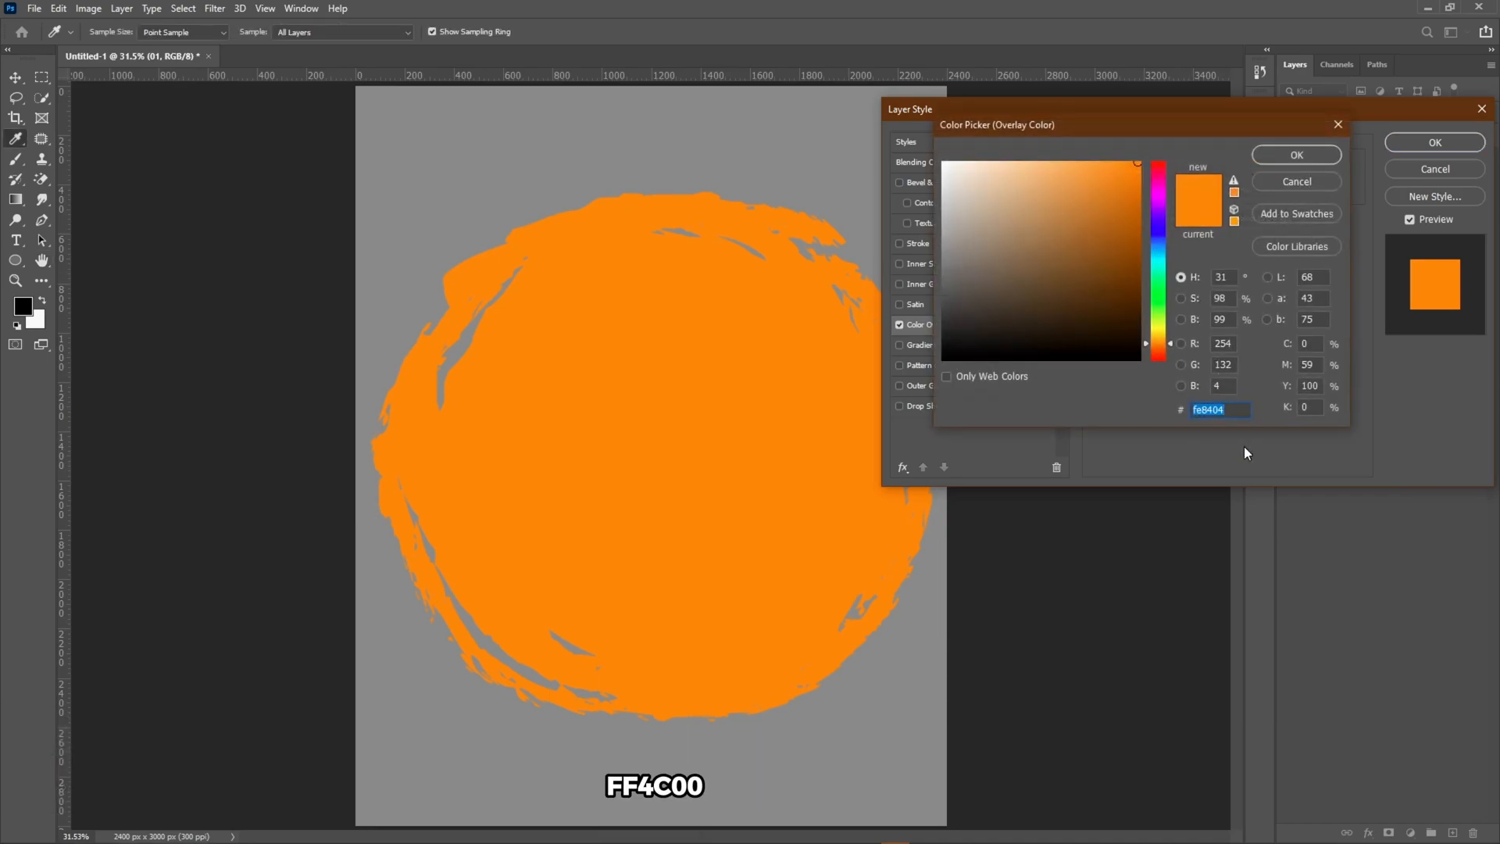
pyautogui.write('ff4c00')
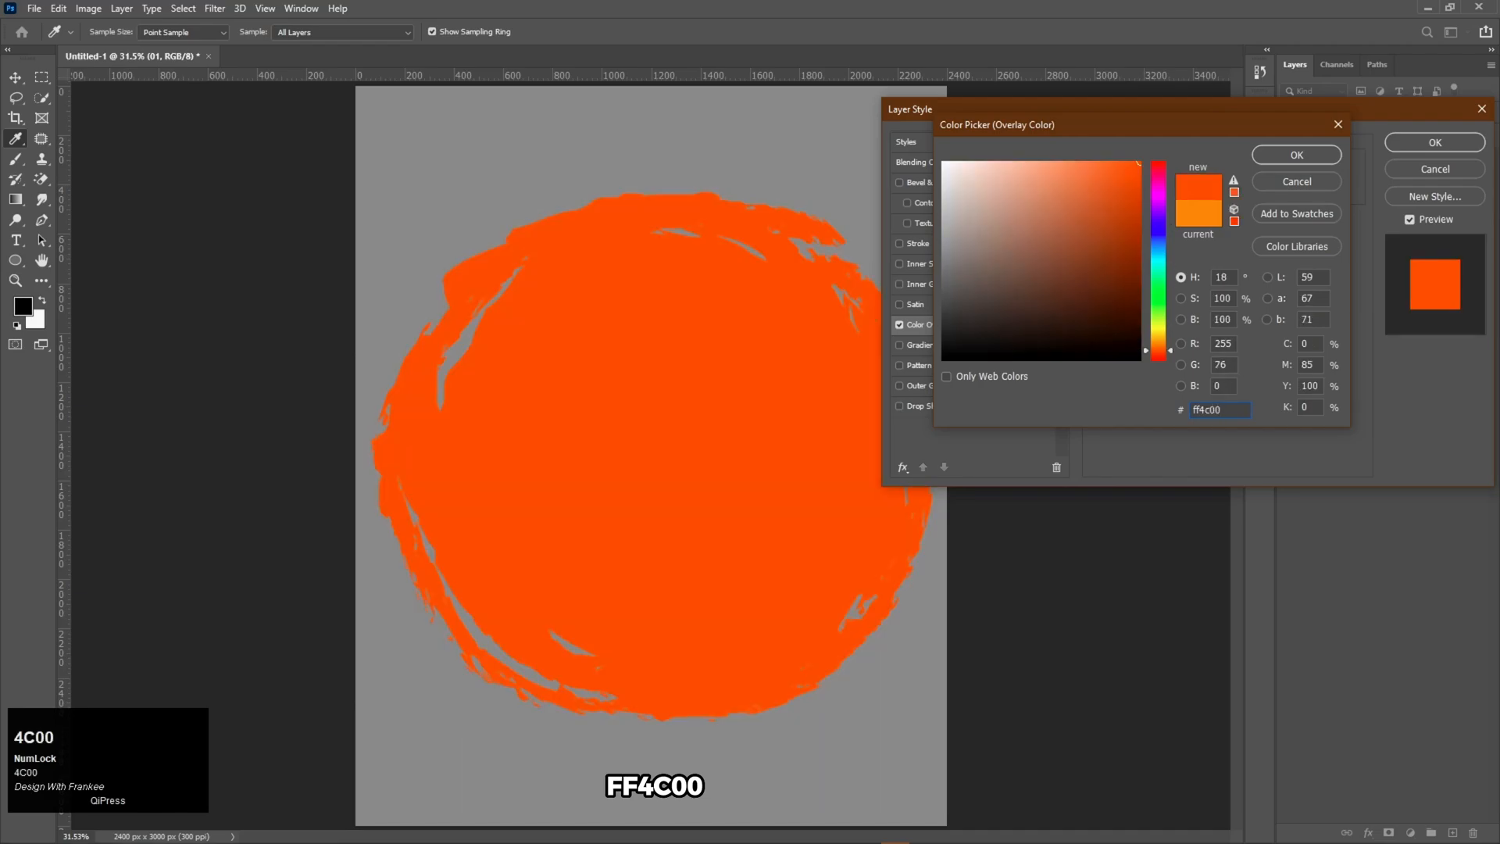
pyautogui.press('Return')
pyautogui.press('Return')
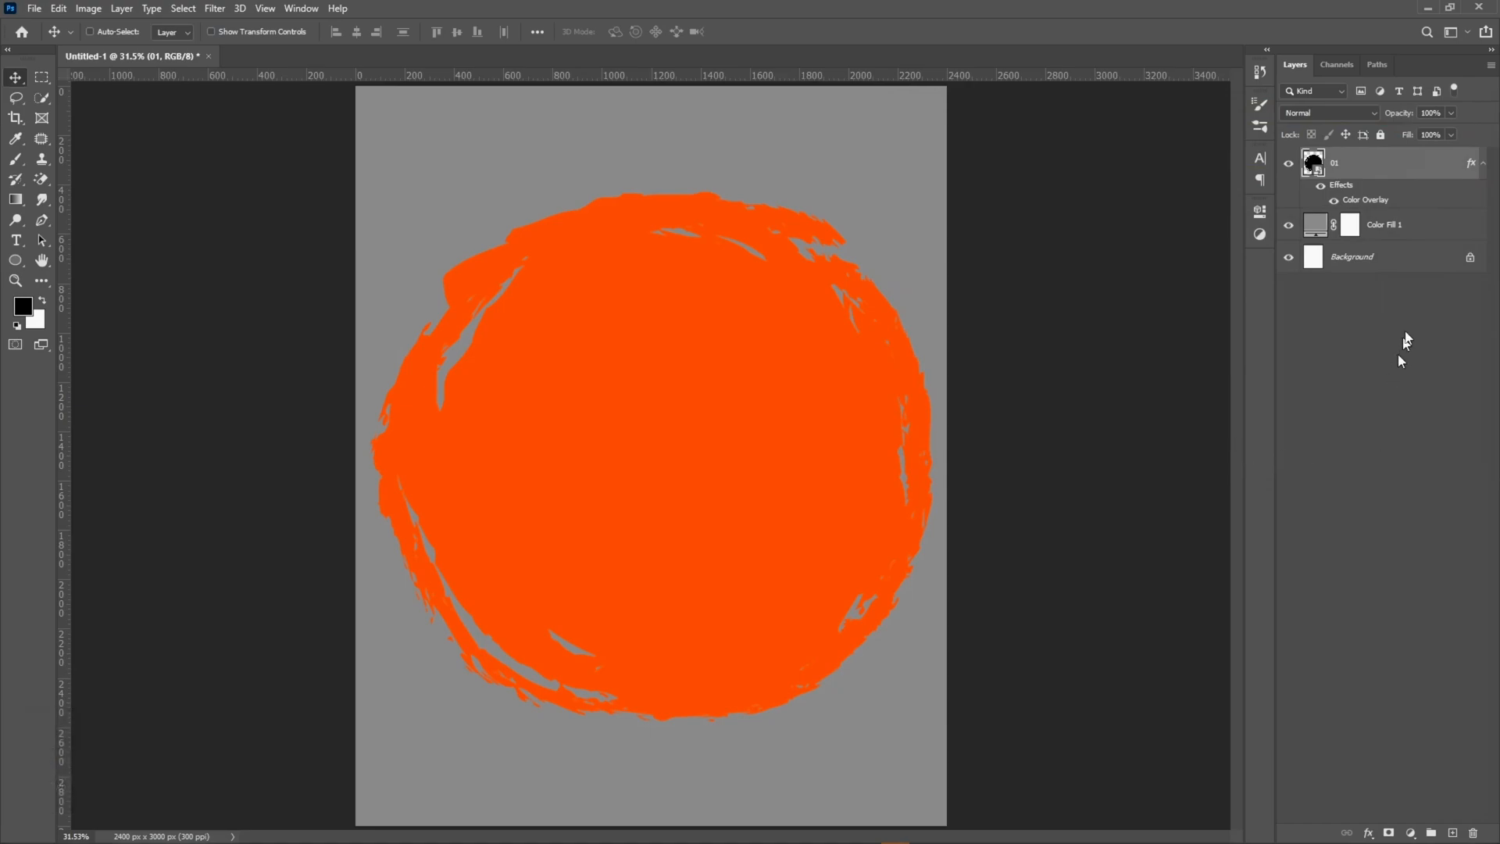
# Duplicate the orange circle layer 01, collapse the original's effects list, and scale the copy about its center to about 58.4%.
pyautogui.moveTo(1395, 165); pyautogui.dragTo(1452, 832)
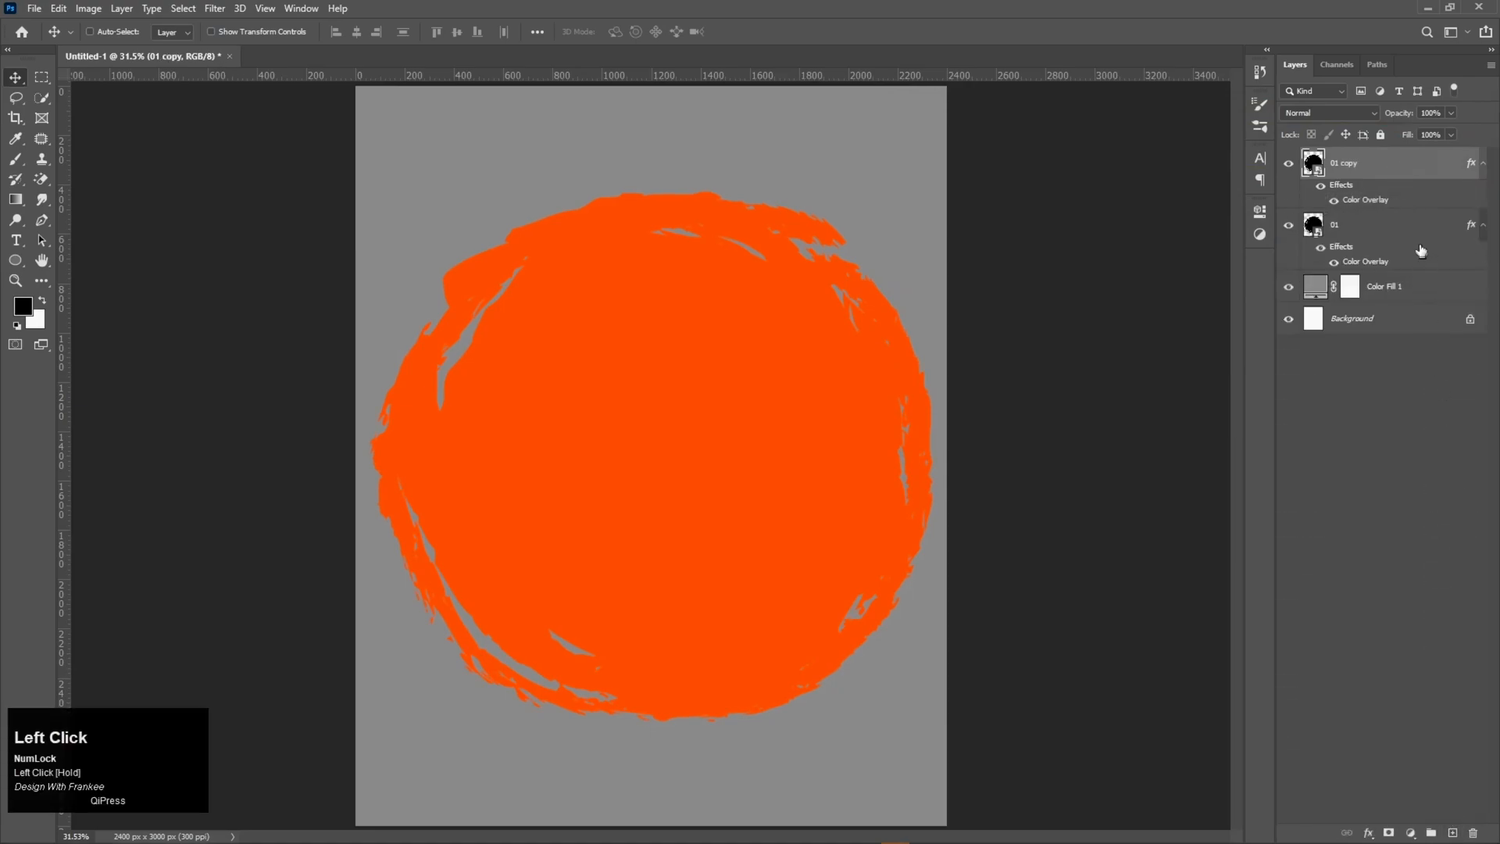
pyautogui.click(1480, 228)
pyautogui.hotkey('ctrl', 't')
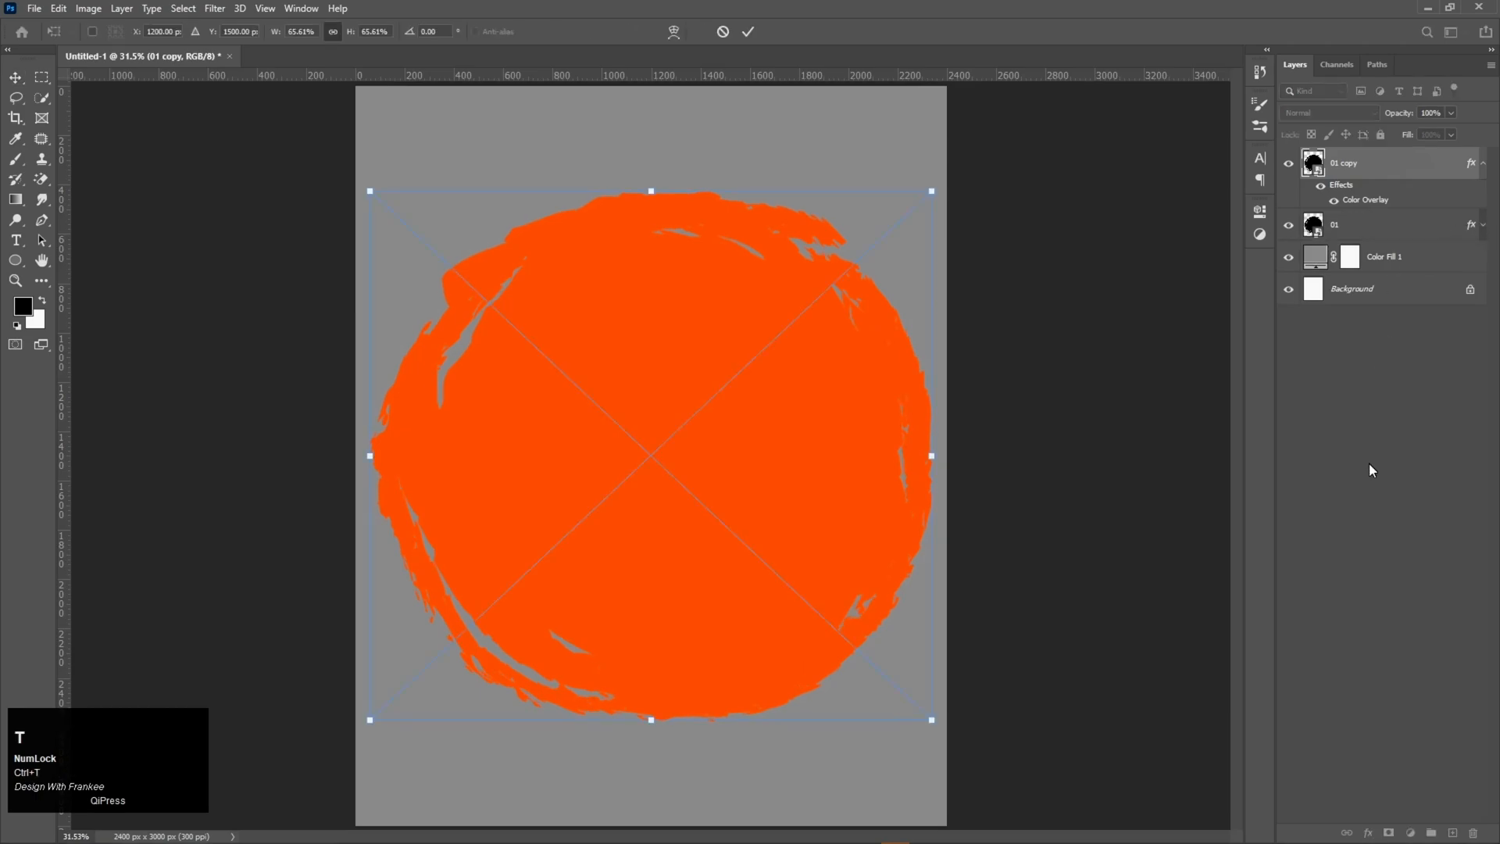
pyautogui.moveTo(928, 721); pyautogui.dragTo(901, 690)
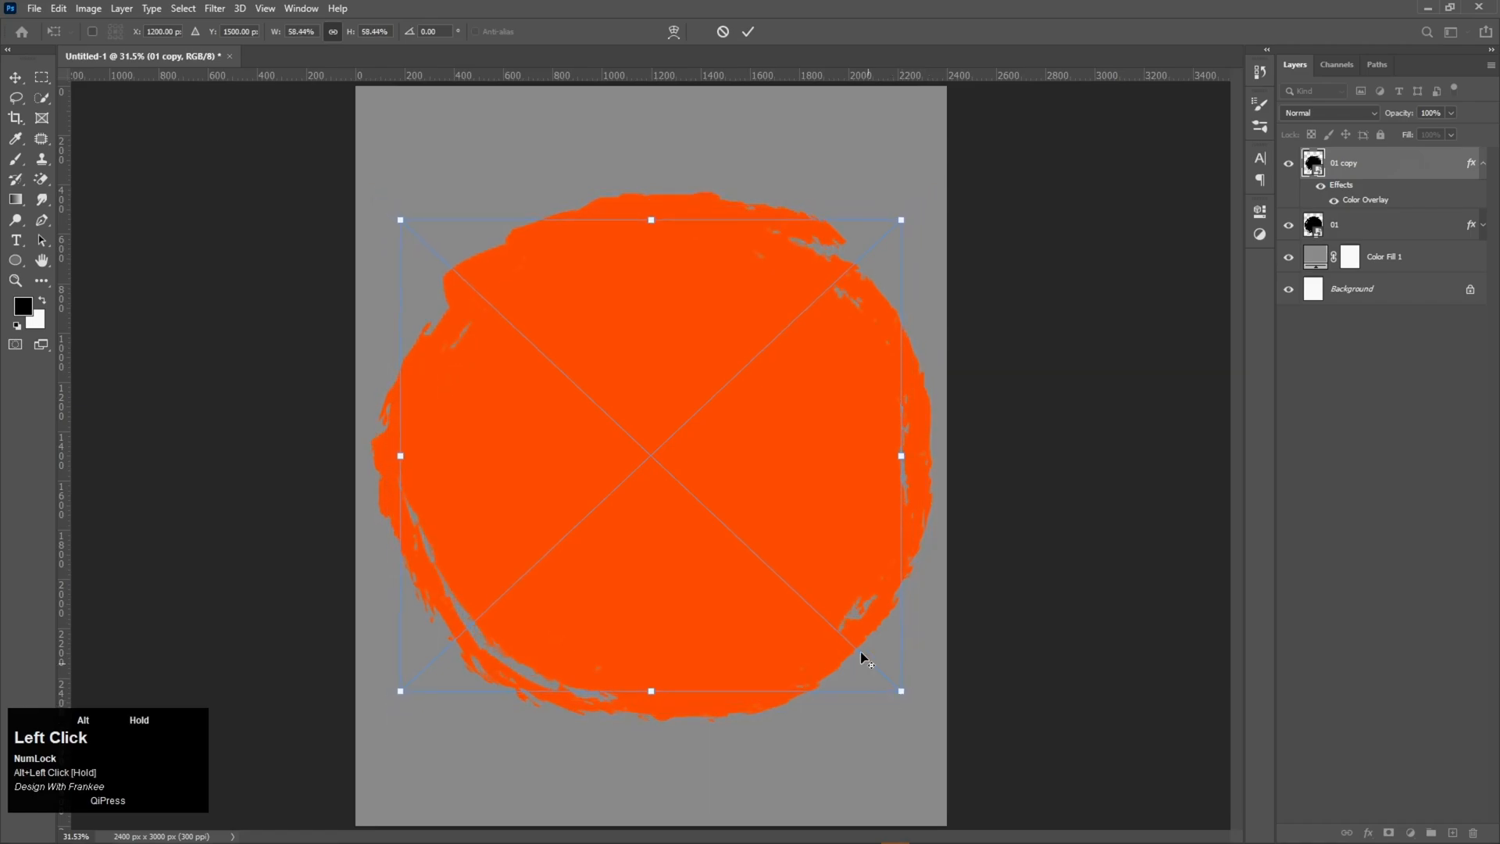
pyautogui.doubleClick(703, 510)
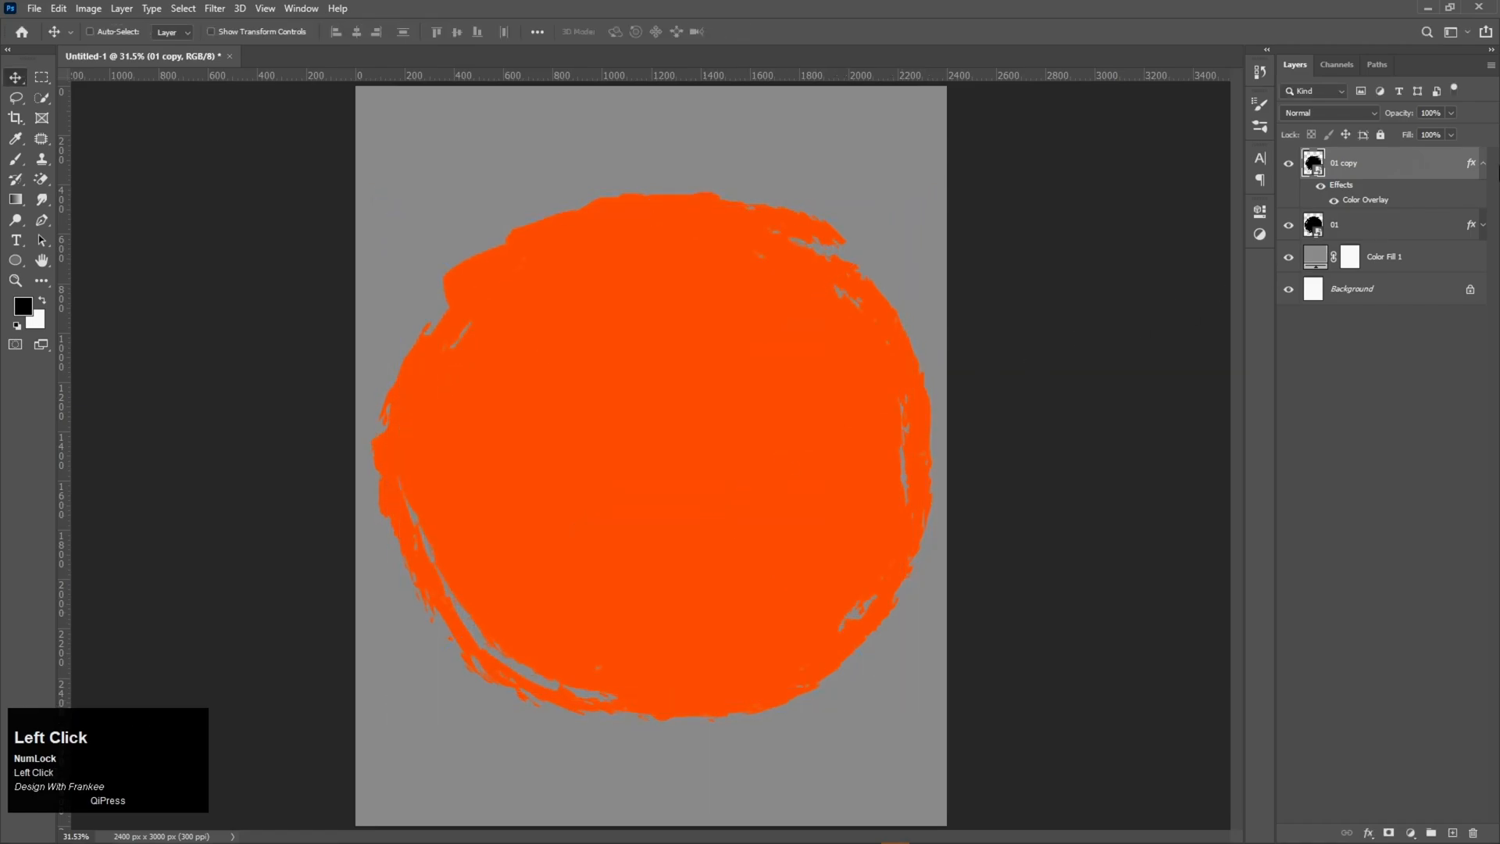
# Set the Color Overlay of the smaller circle copy to ff0f14.
pyautogui.doubleClick(1378, 204)
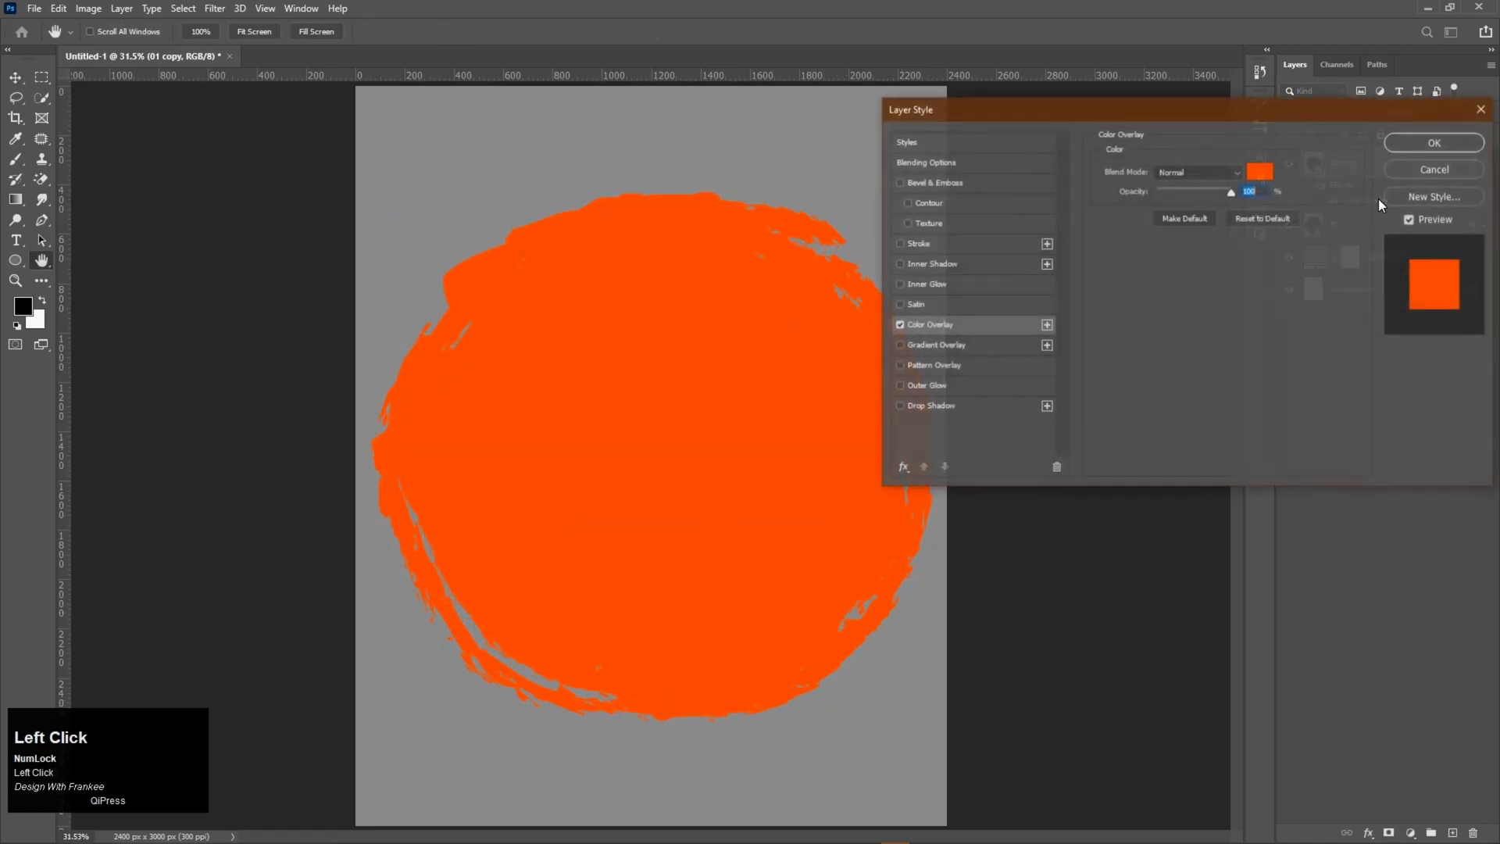
pyautogui.click(1255, 176)
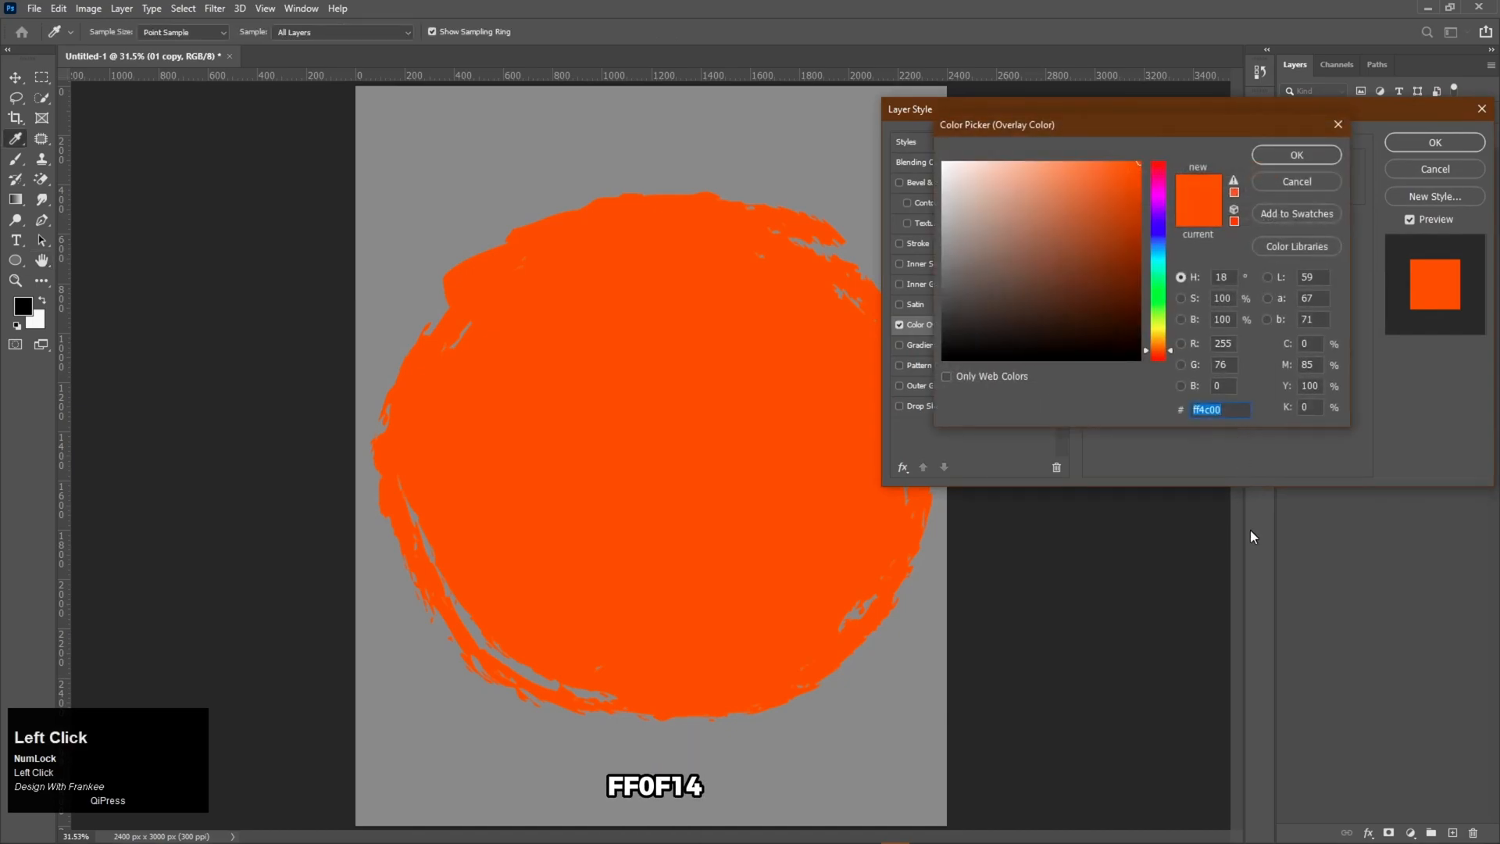
pyautogui.write('ff')
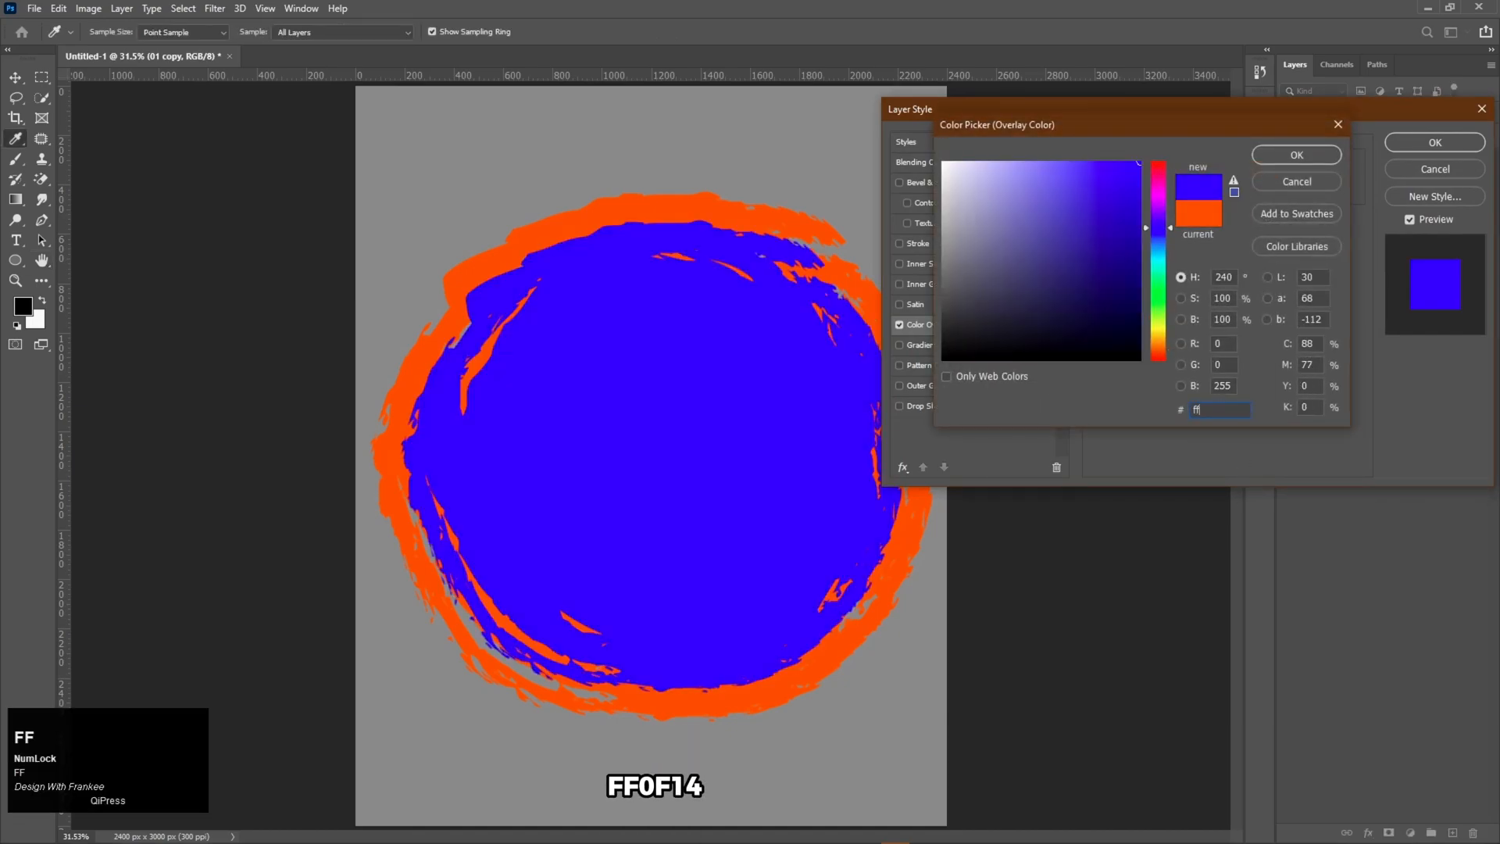
pyautogui.write('0')
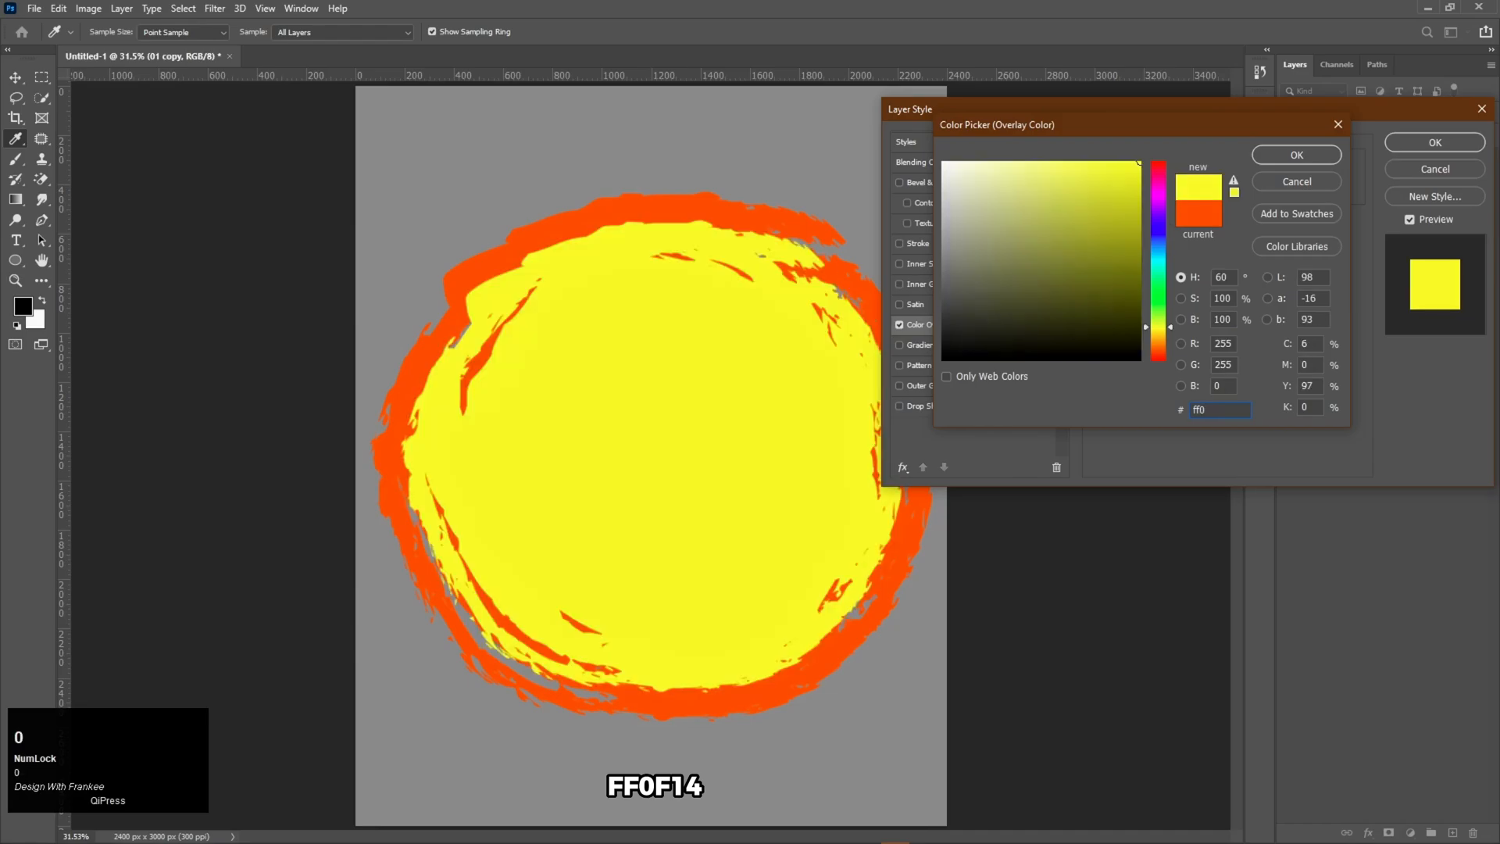
pyautogui.write('f14')
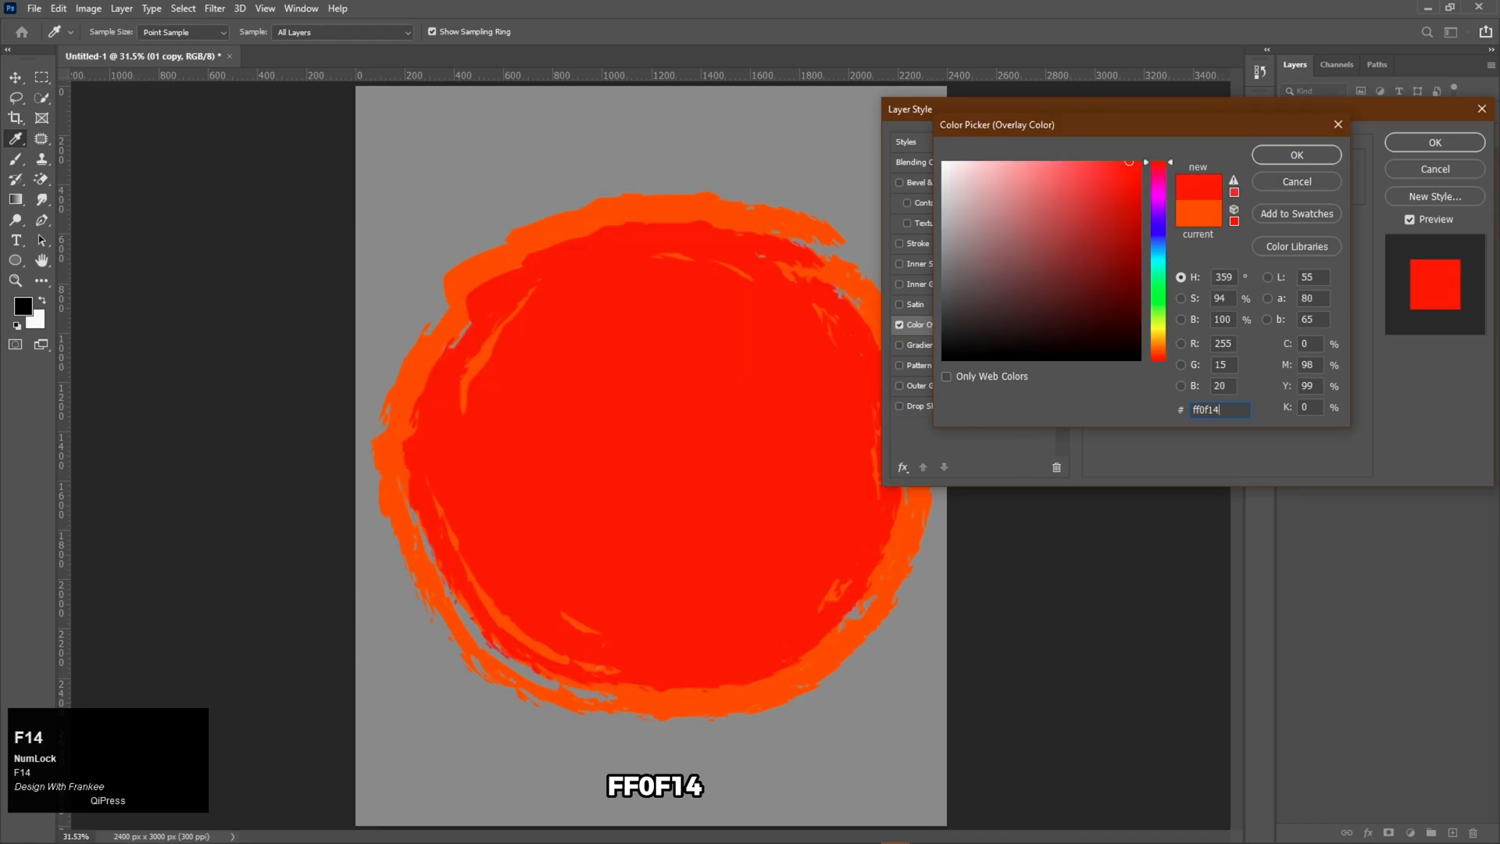
pyautogui.press('Return')
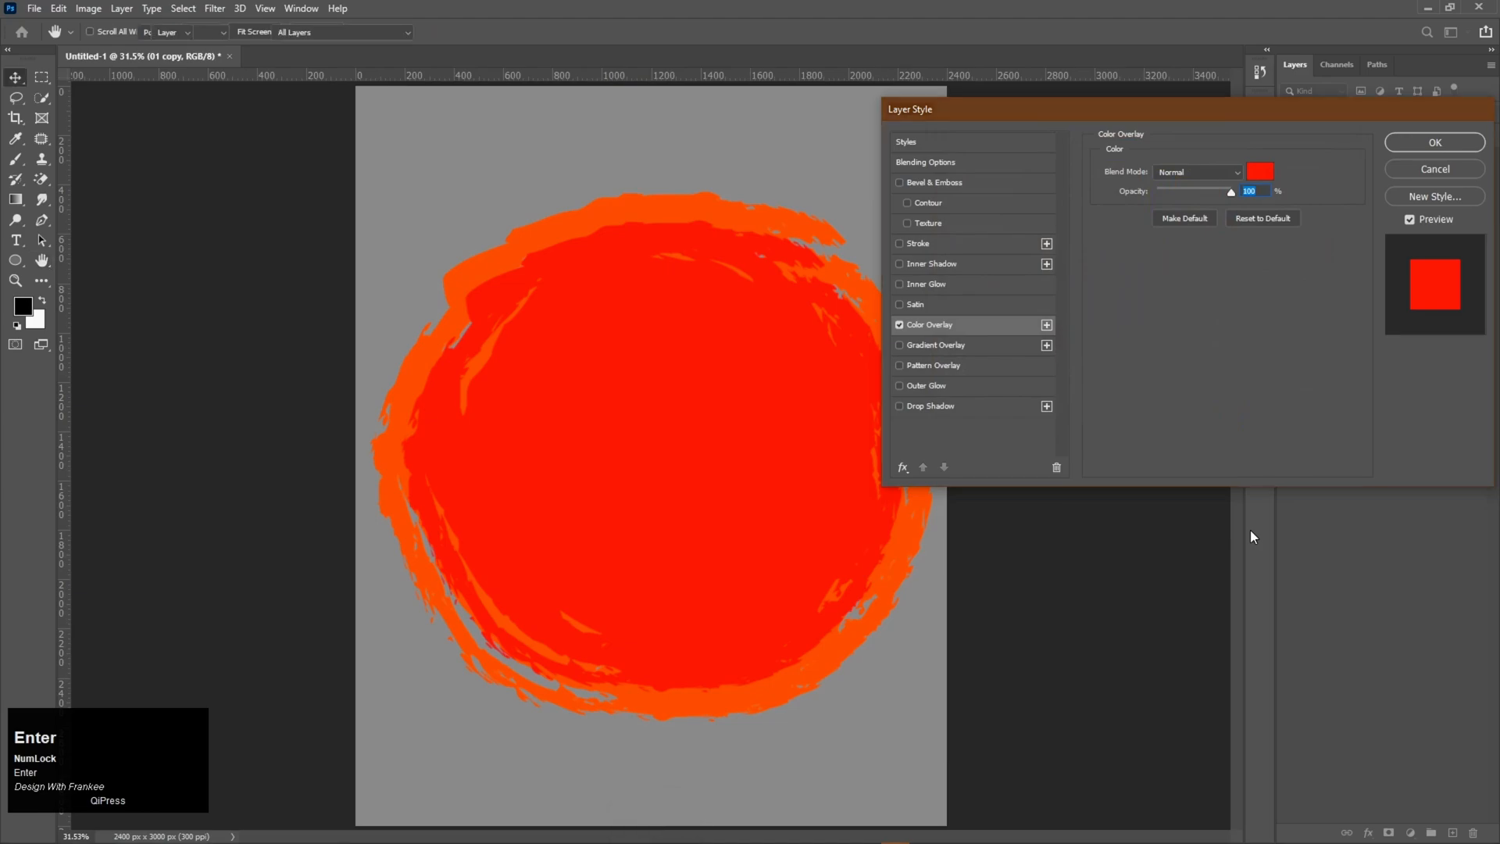
pyautogui.press('Return')
# Rotate the red circle about -17°, scale it to about 56.3%, and nudge it slightly to the right.
pyautogui.hotkey('ctrl', 't')
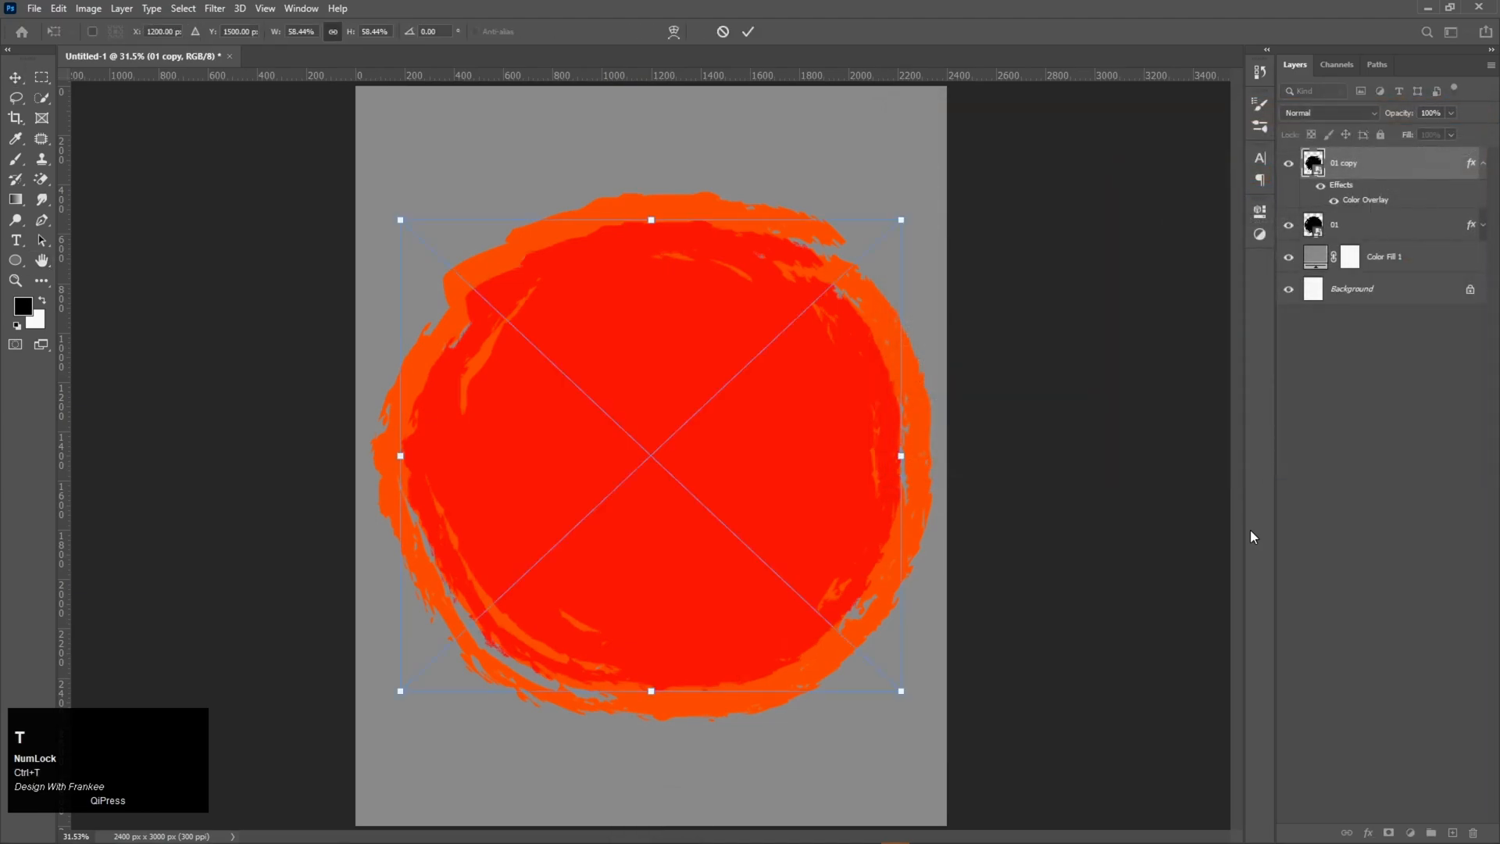
pyautogui.moveTo(914, 204); pyautogui.dragTo(830, 146)
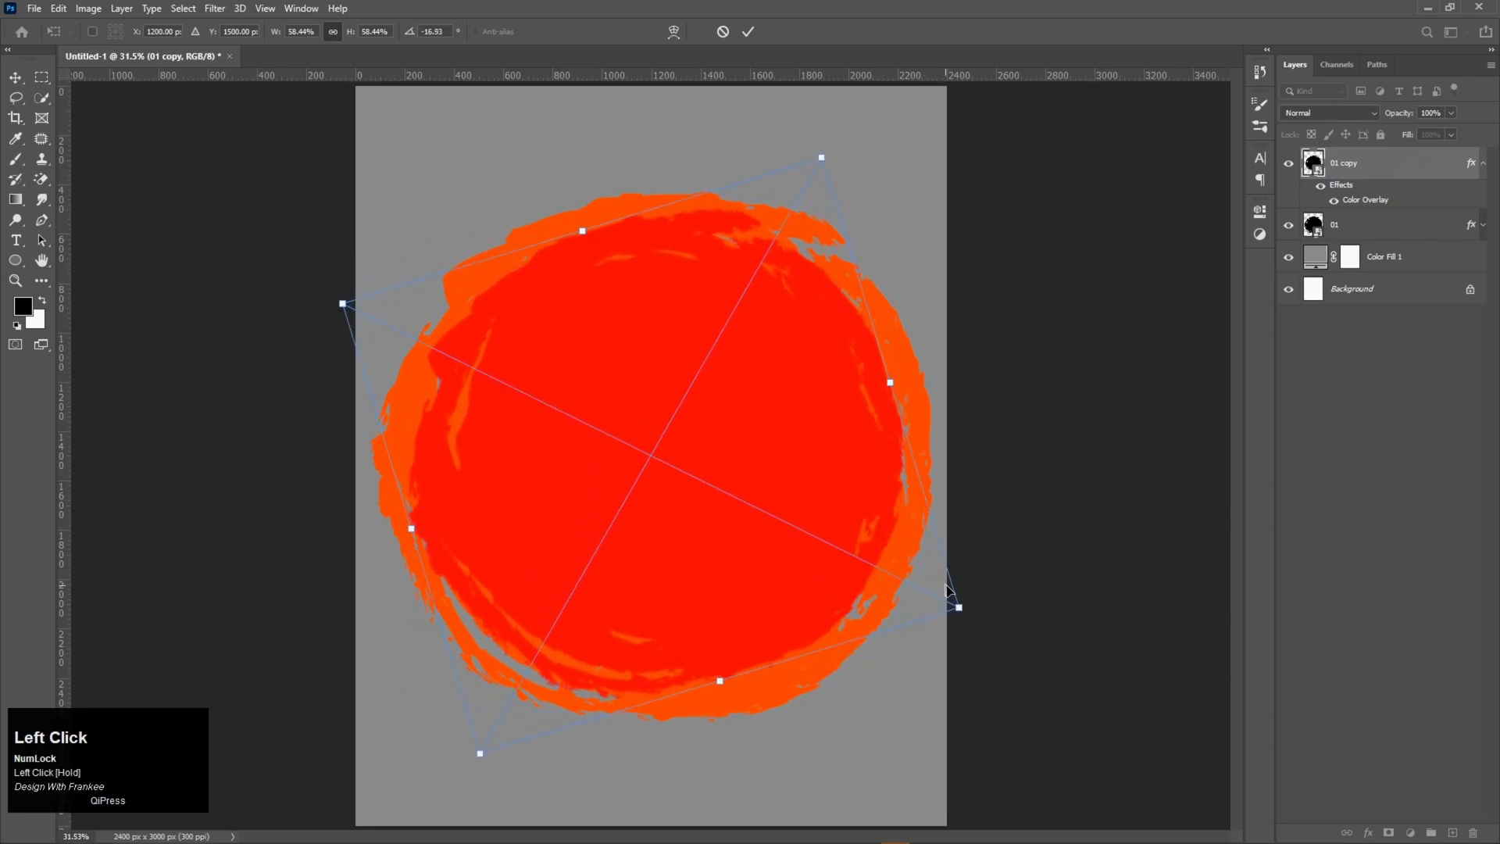
pyautogui.moveTo(957, 606); pyautogui.dragTo(949, 601)
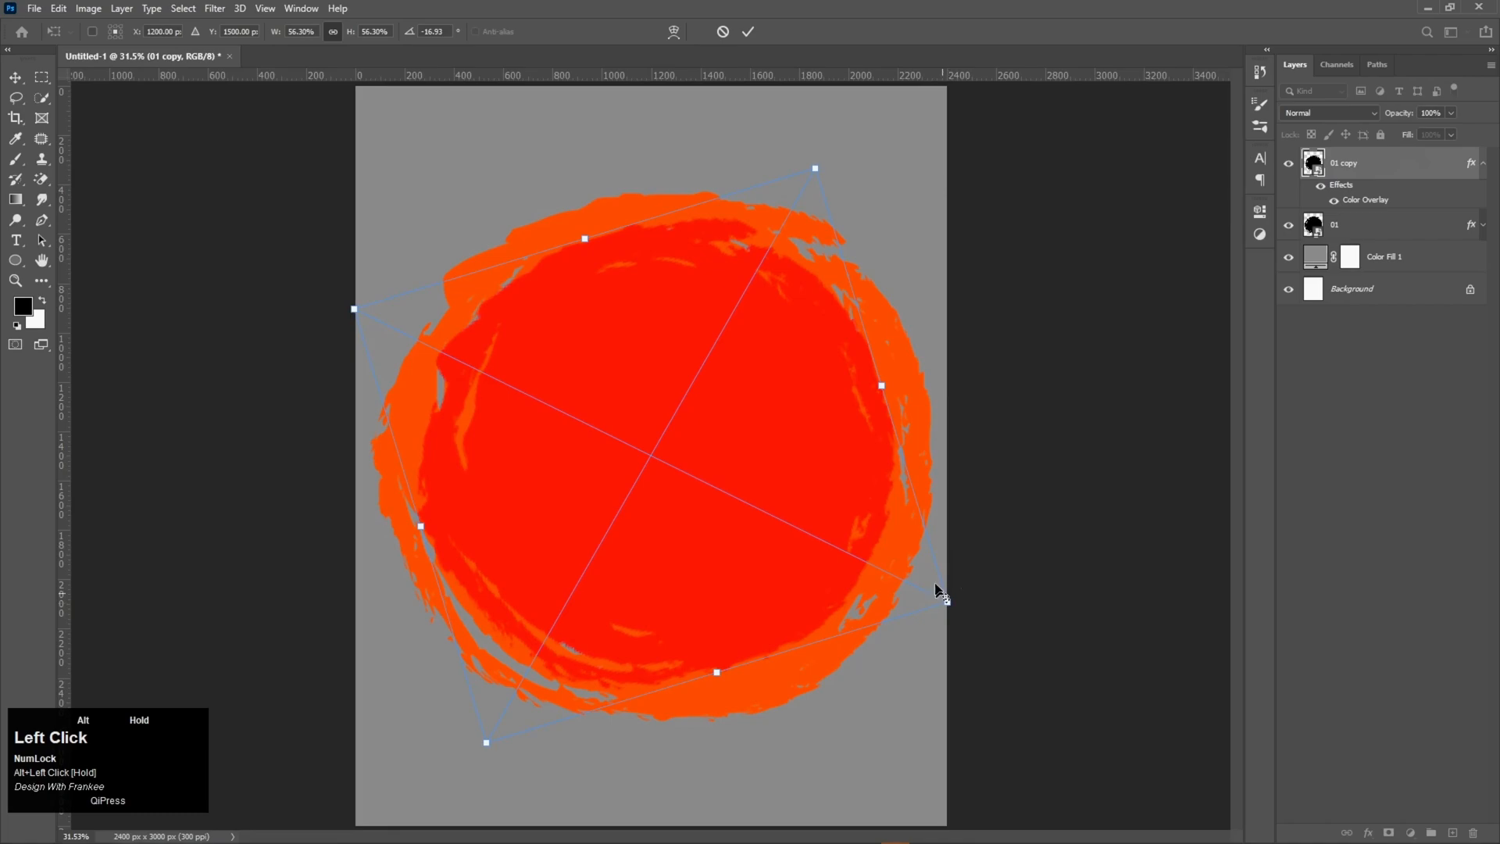
pyautogui.moveTo(716, 478); pyautogui.dragTo(720, 474)
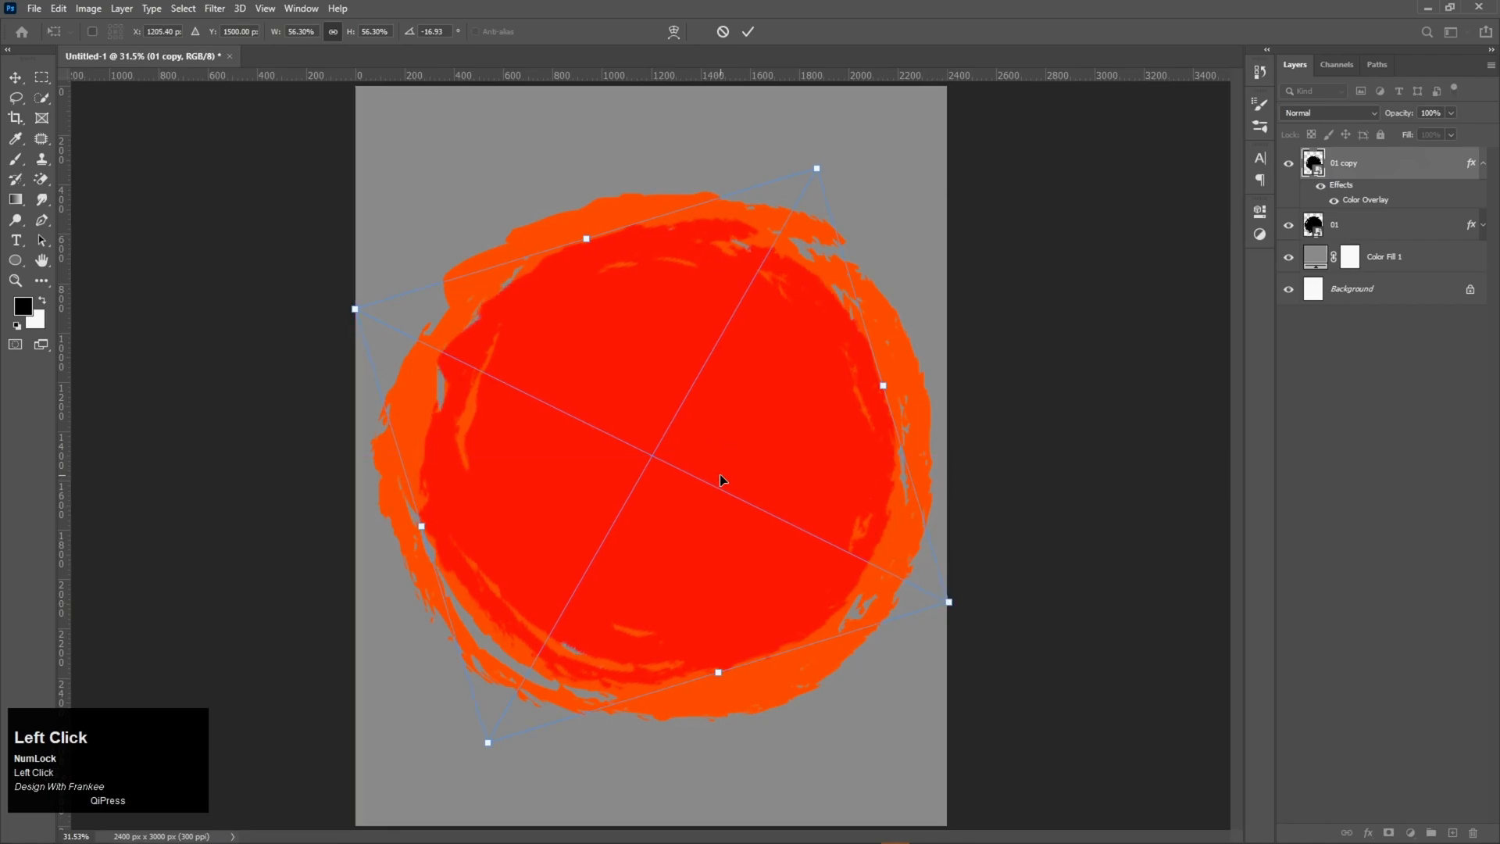
pyautogui.doubleClick(719, 475)
# Duplicate the red circle layer 01 copy, collapse the original's effects list, and set the new copy's Color Overlay to c92f39.
pyautogui.moveTo(1385, 171); pyautogui.dragTo(1452, 832)
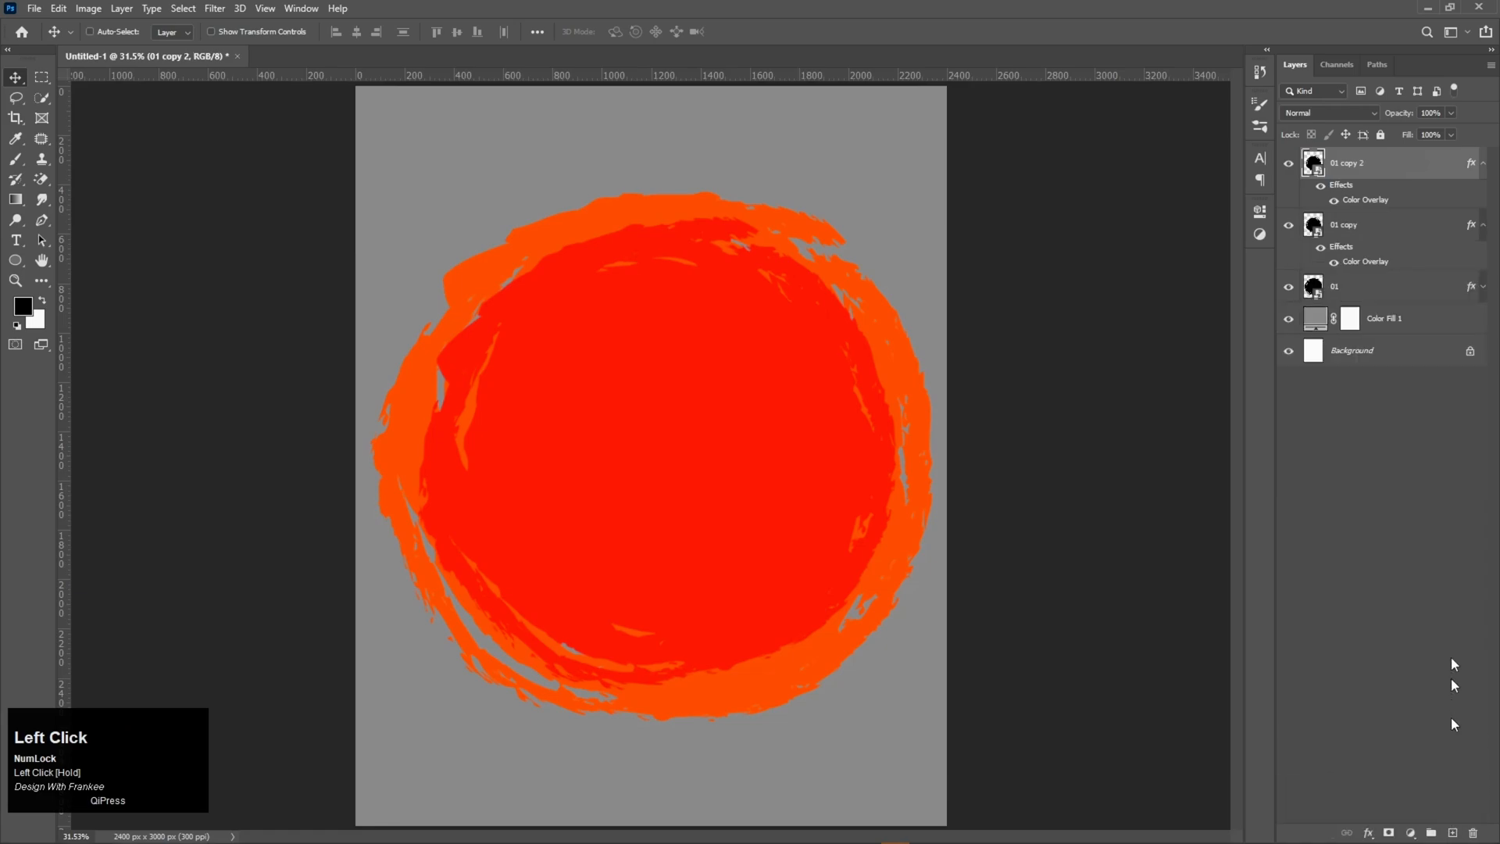
pyautogui.click(1483, 227)
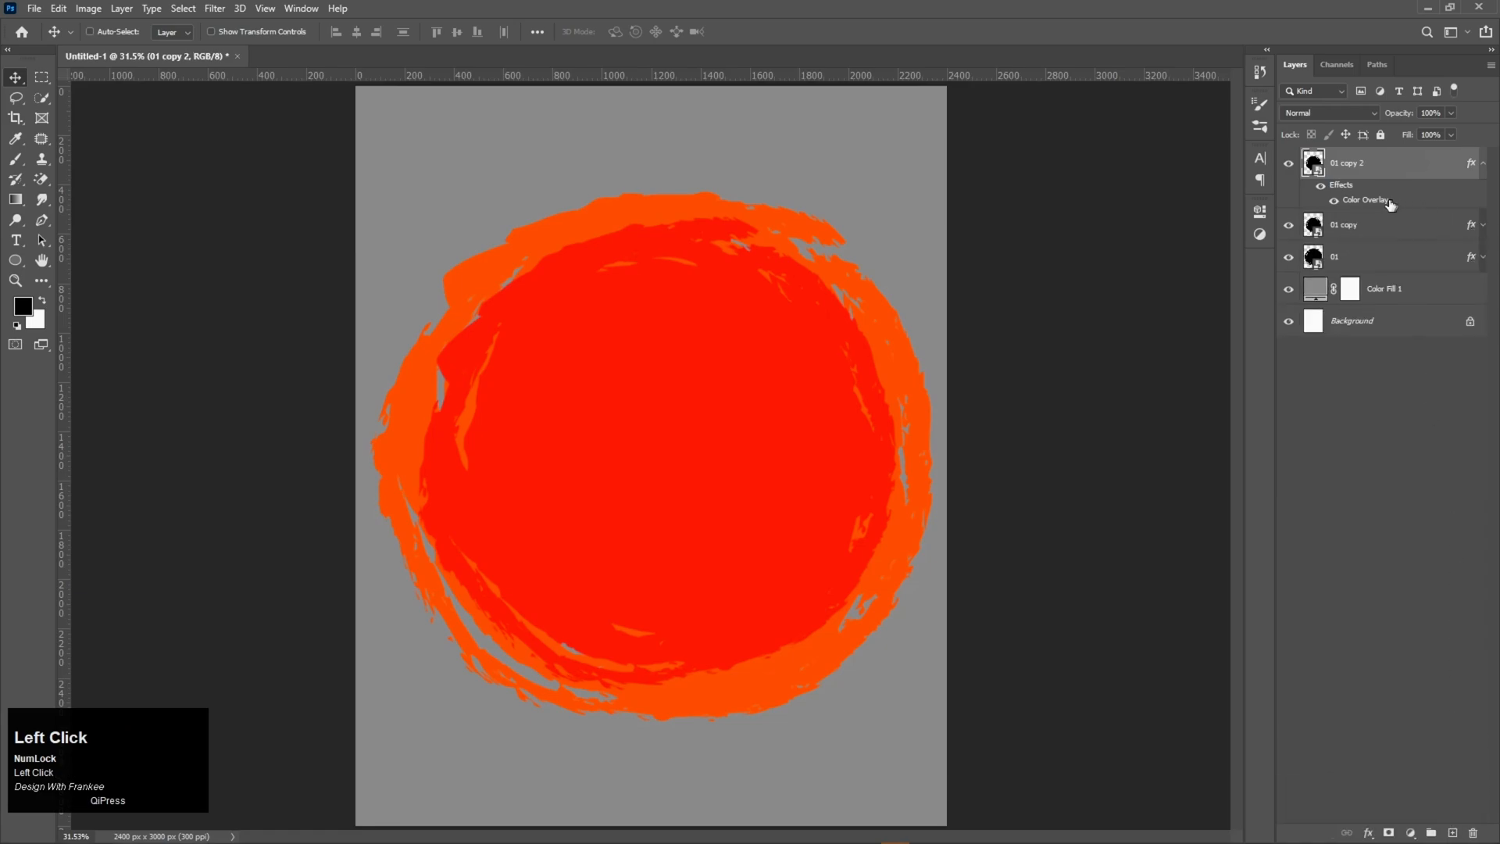
pyautogui.doubleClick(1368, 203)
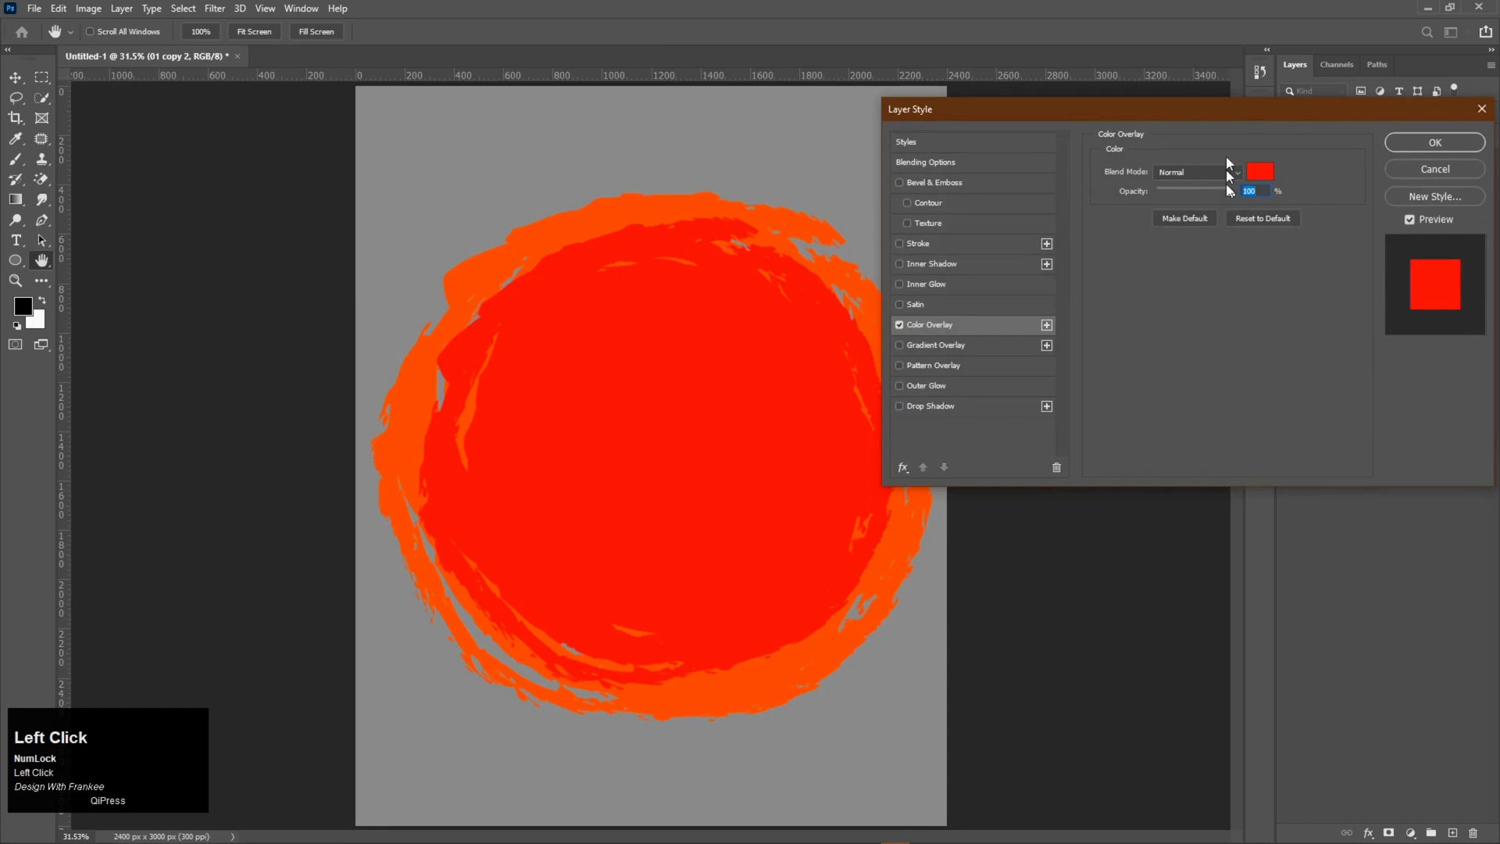
pyautogui.click(1260, 172)
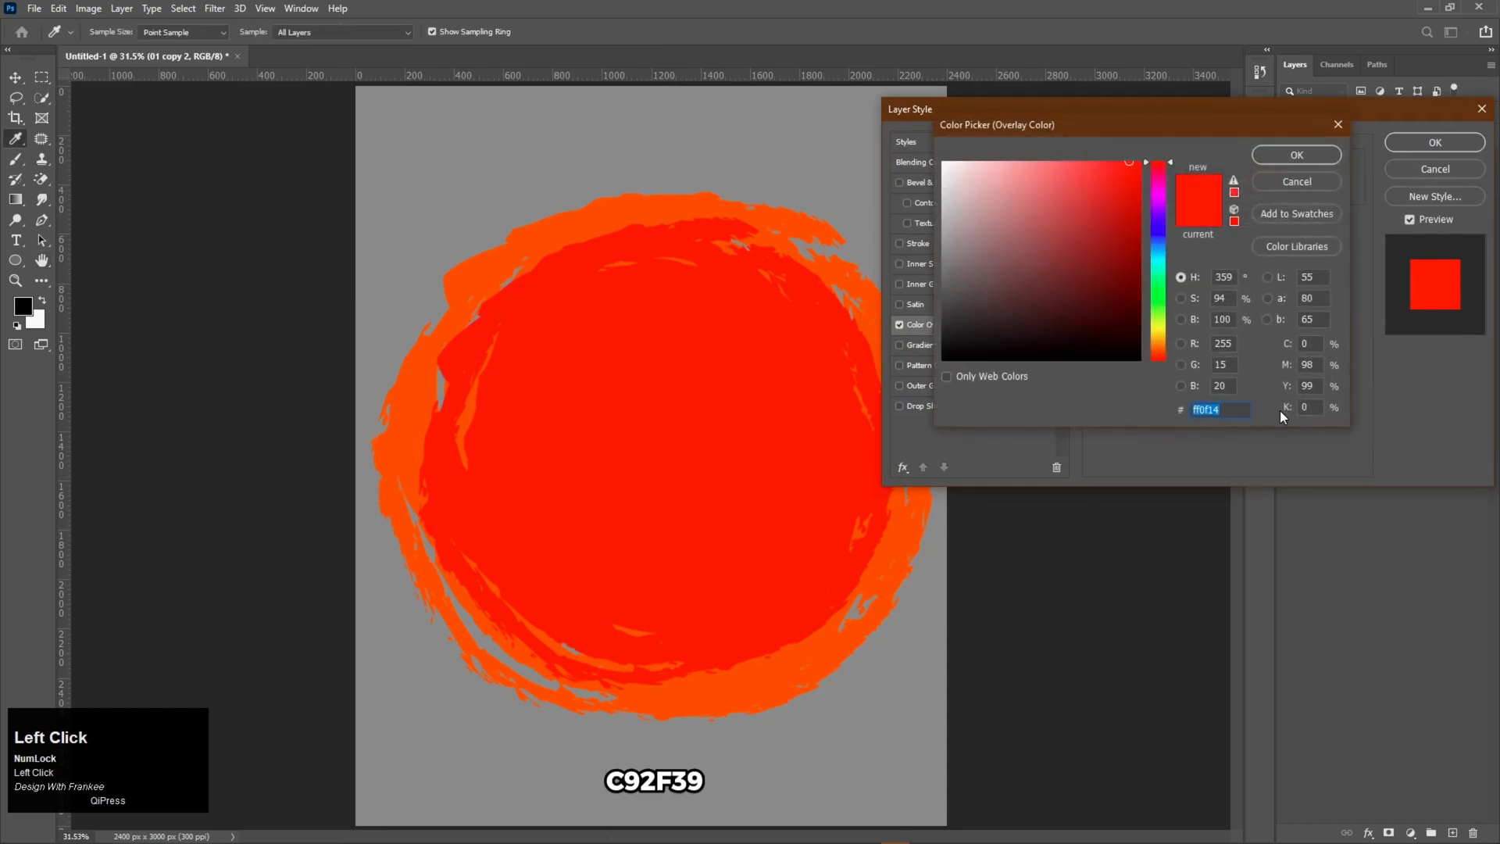
pyautogui.write('c9')
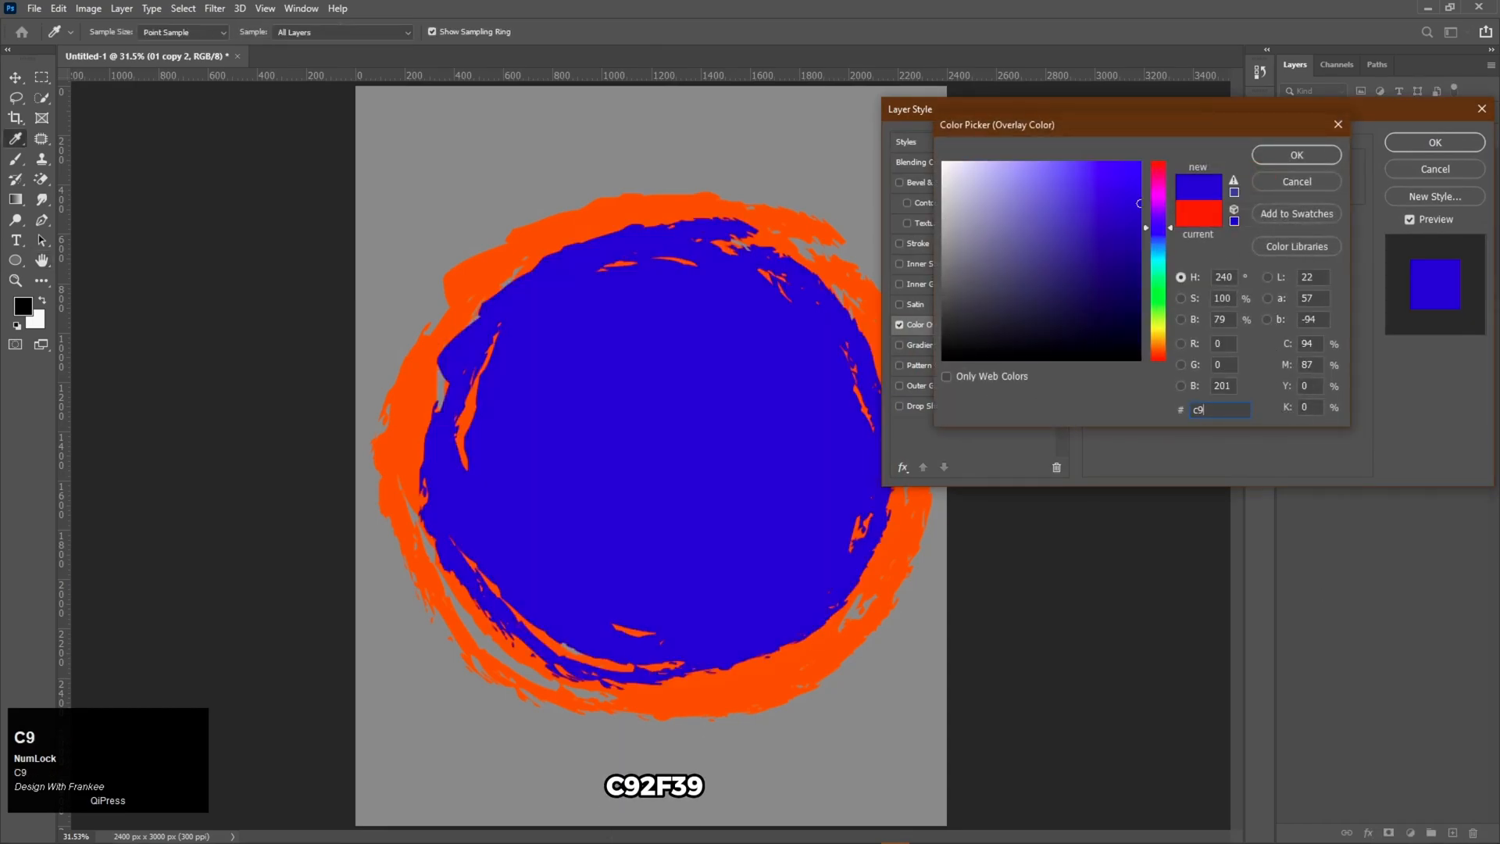
pyautogui.write('2')
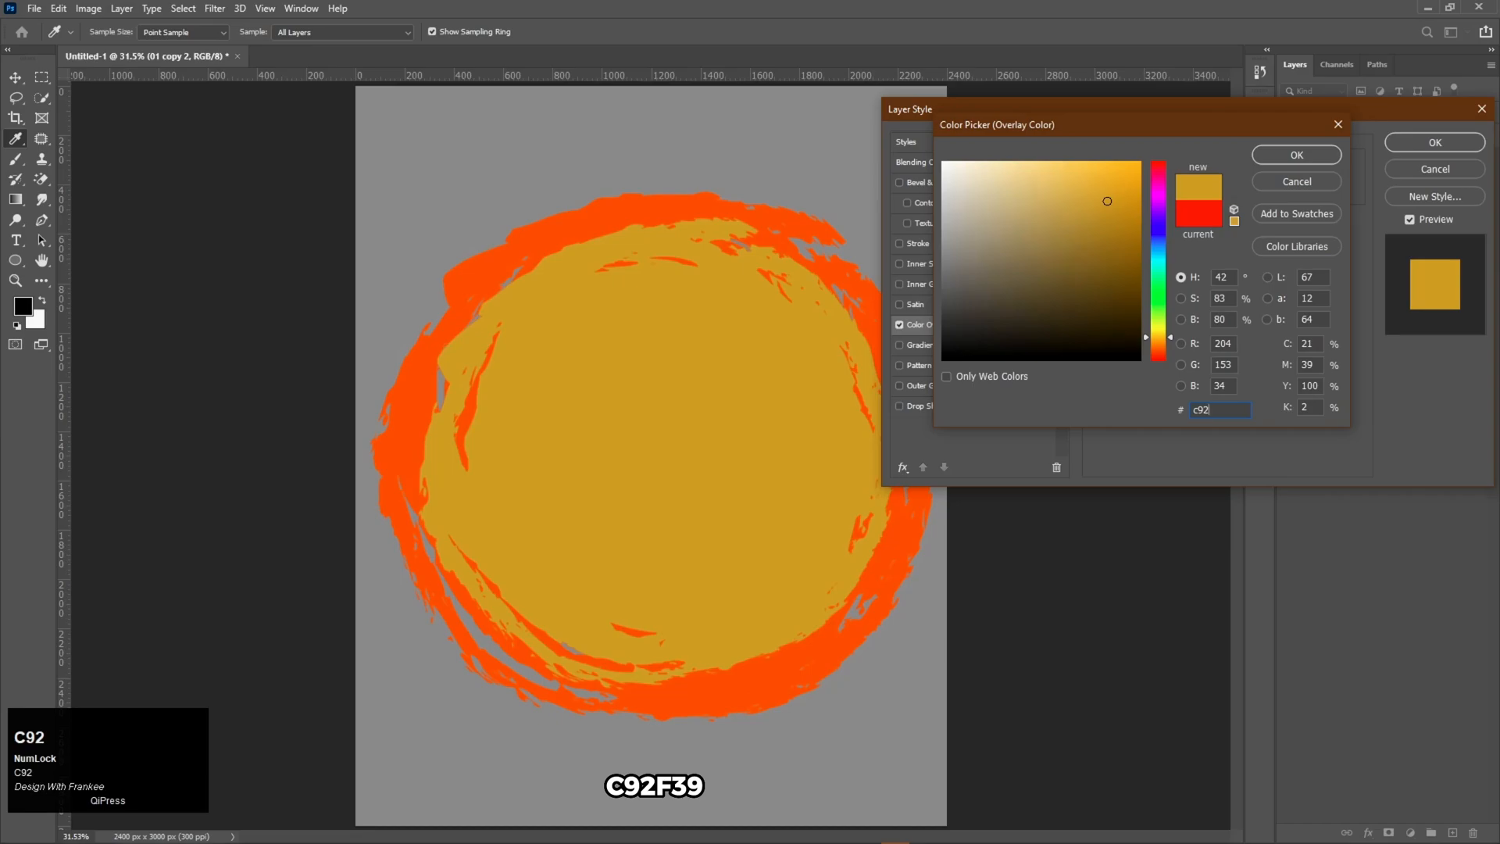
pyautogui.write('f39')
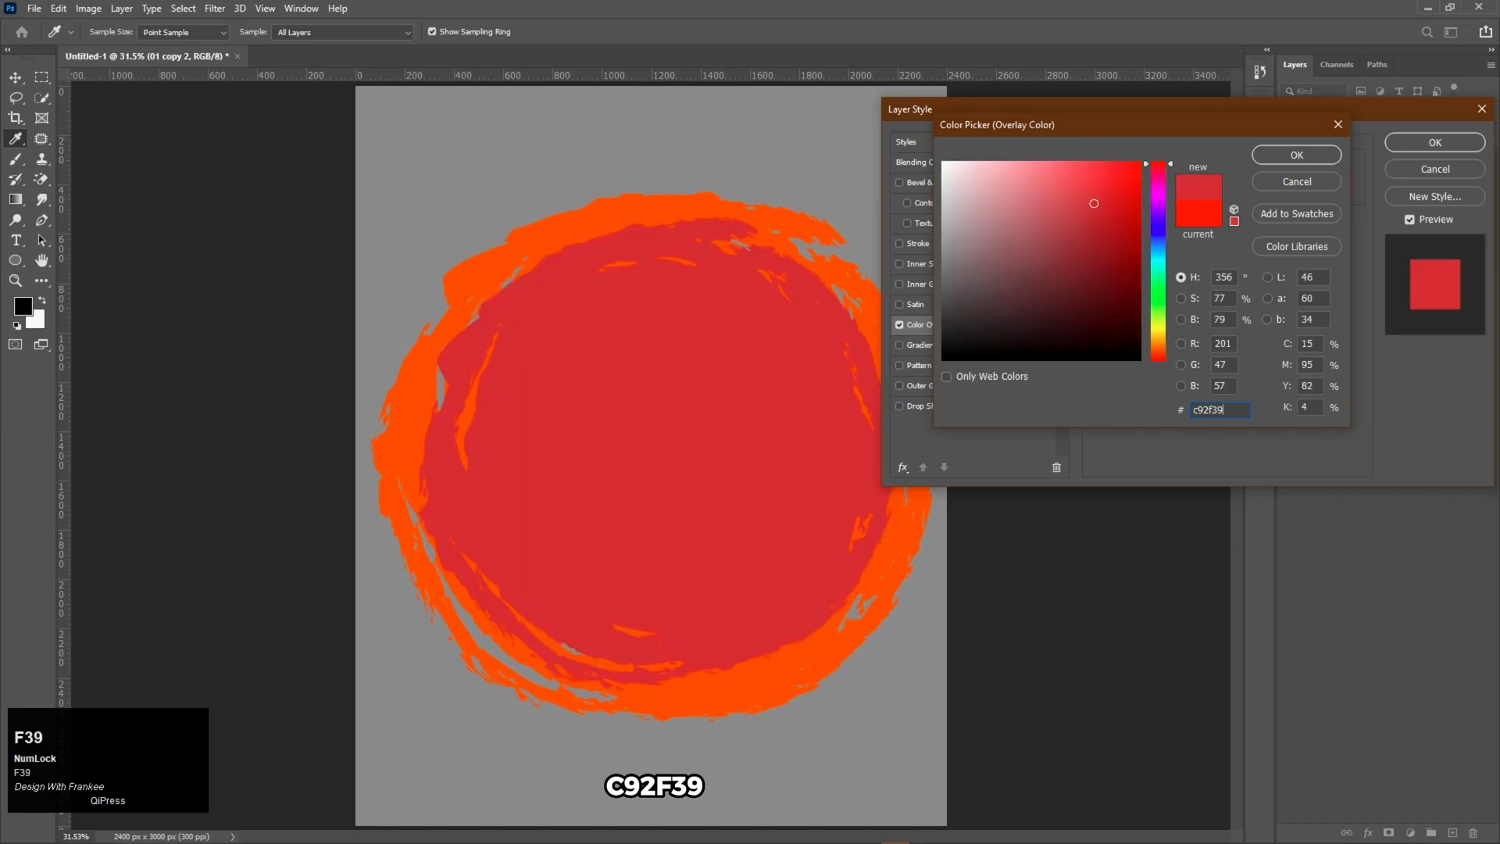
pyautogui.press('Return')
pyautogui.press('Return')
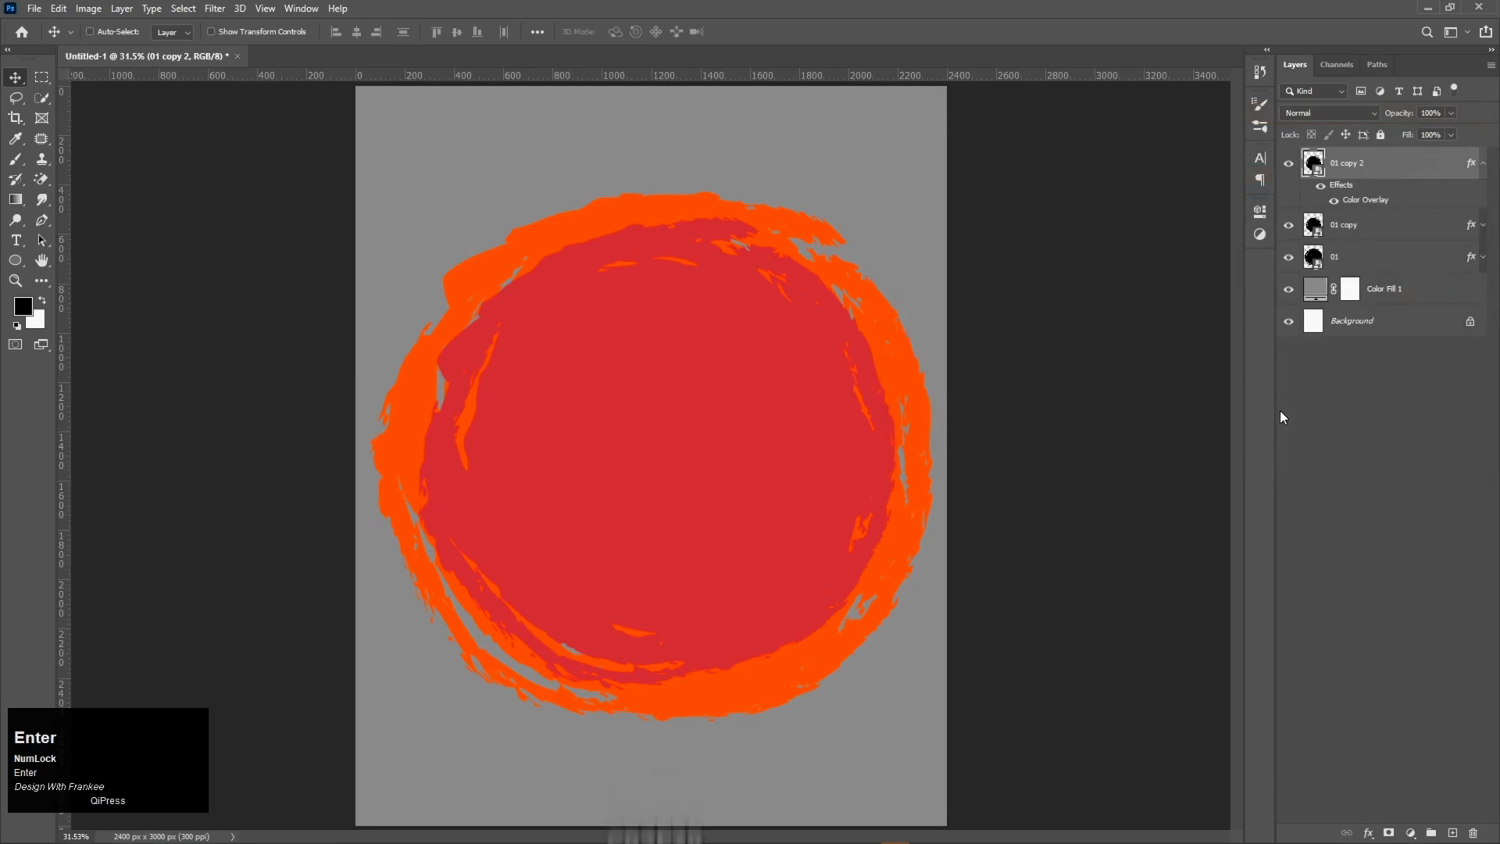
# Rotate the crimson circle clockwise, scale it down to sit inside the red circle, and collapse its effects list.
pyautogui.hotkey('ctrl', 't')
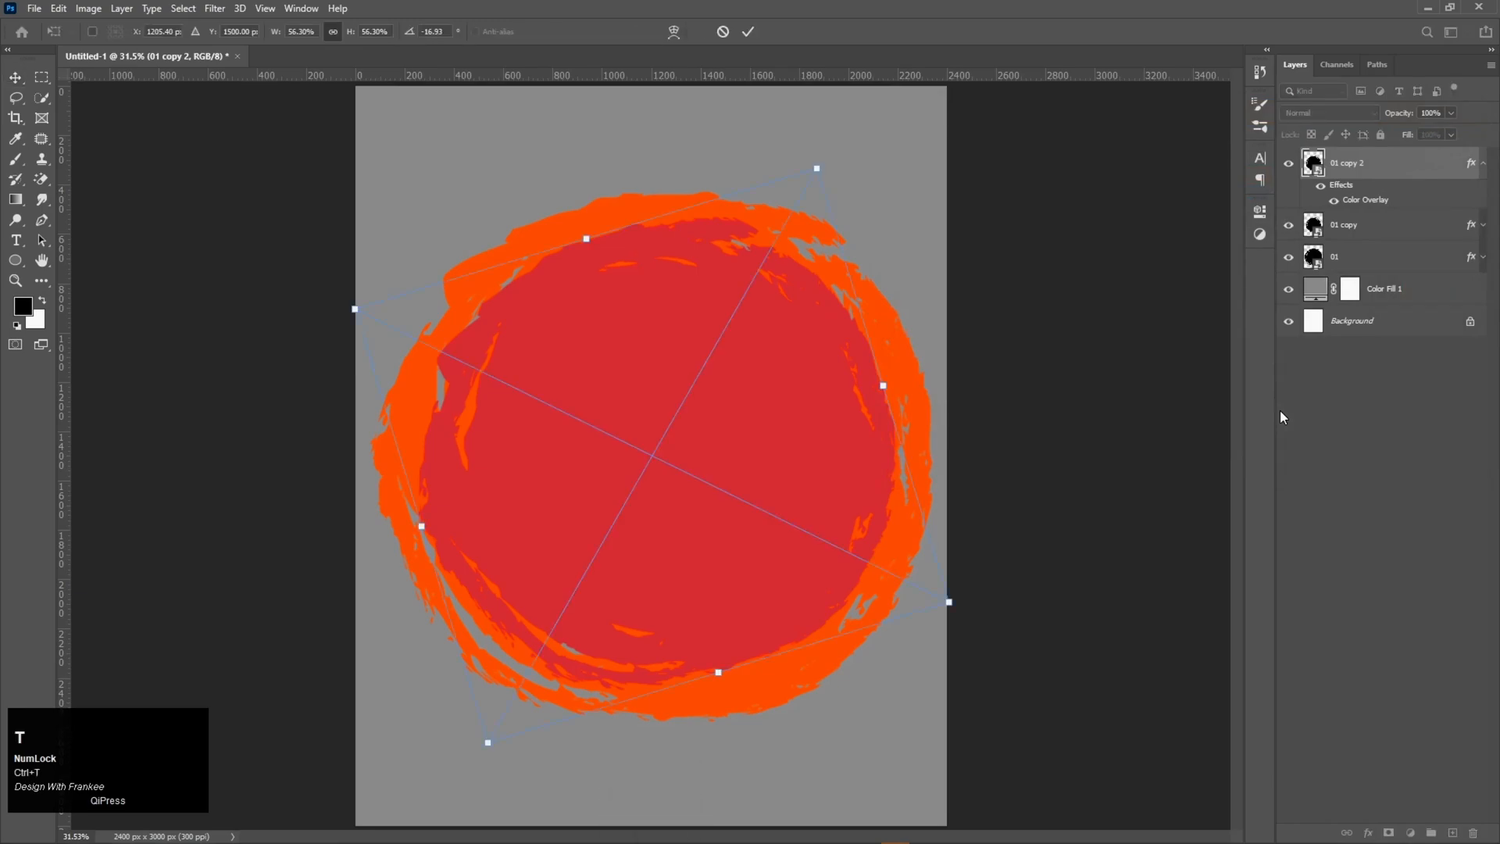
pyautogui.moveTo(841, 147); pyautogui.dragTo(906, 369)
pyautogui.doubleClick(749, 442)
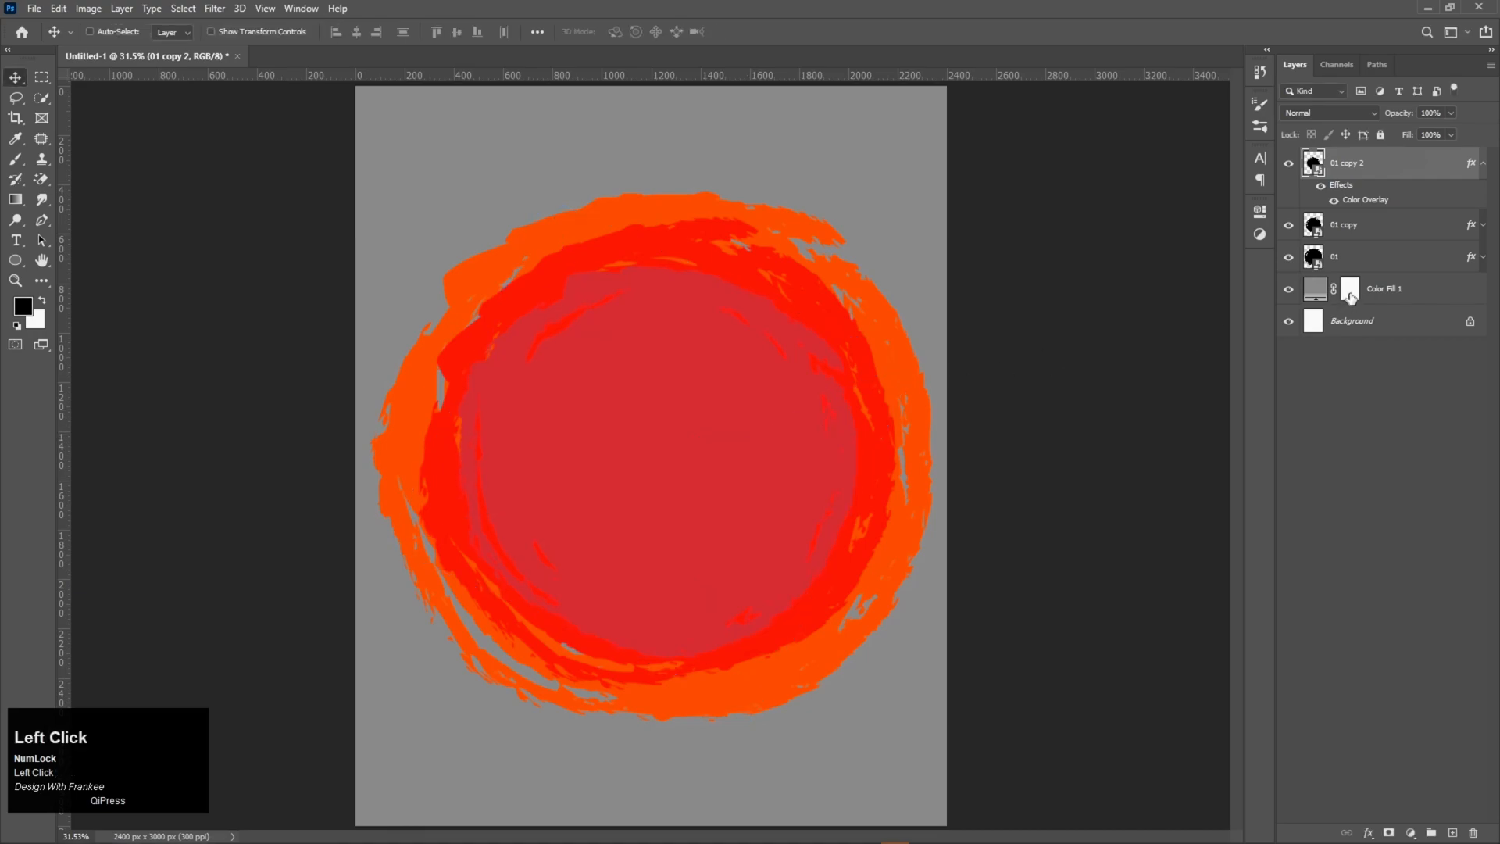
pyautogui.click(1482, 164)
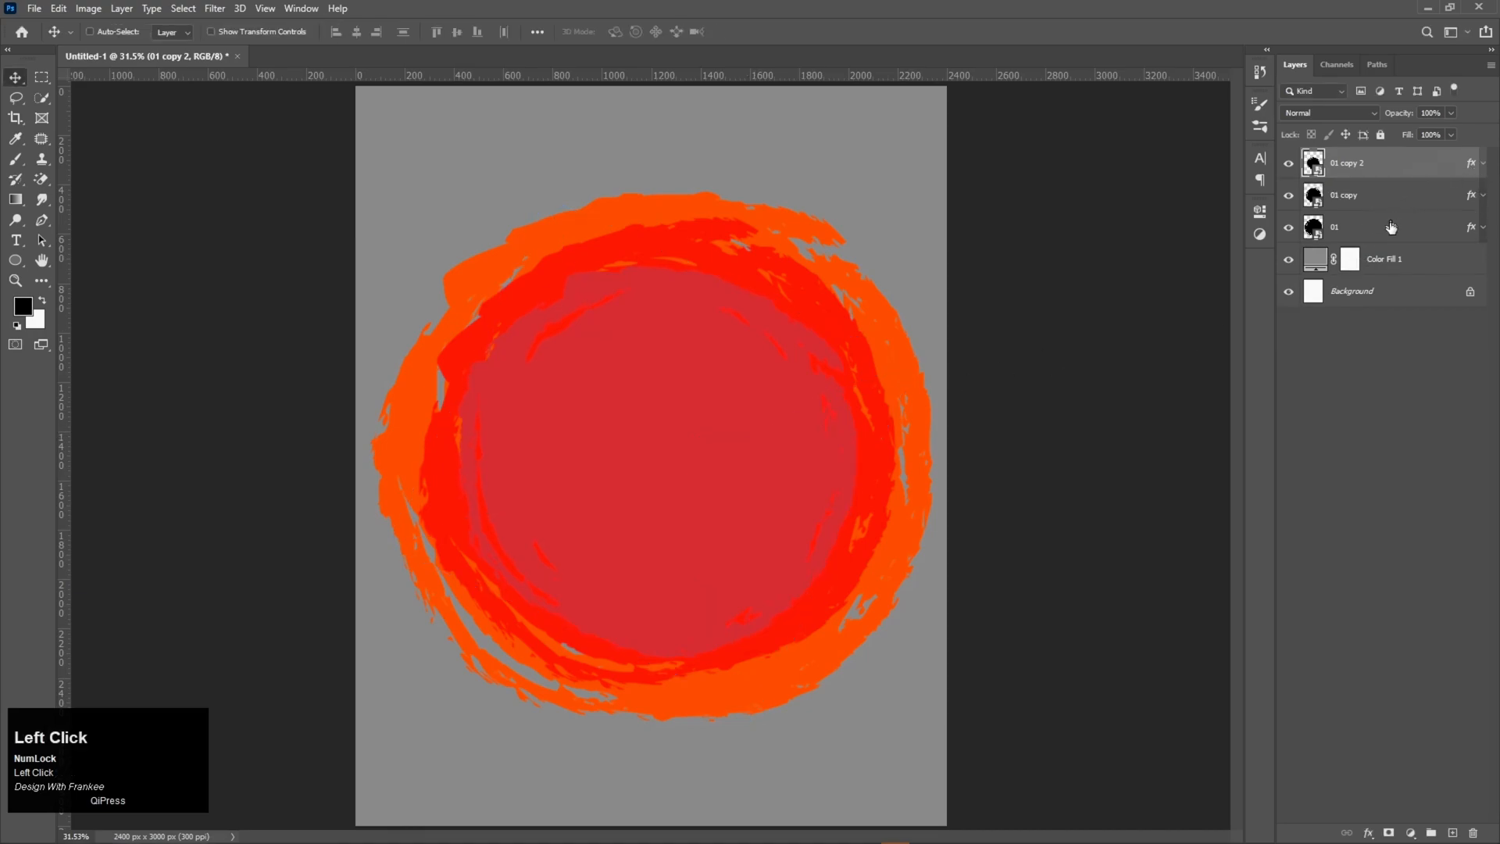
# Align the three brushed circle layers on their horizontal and vertical centers.
pyautogui.keyDown('shift'); pyautogui.click(1388, 232); pyautogui.keyUp('shift')
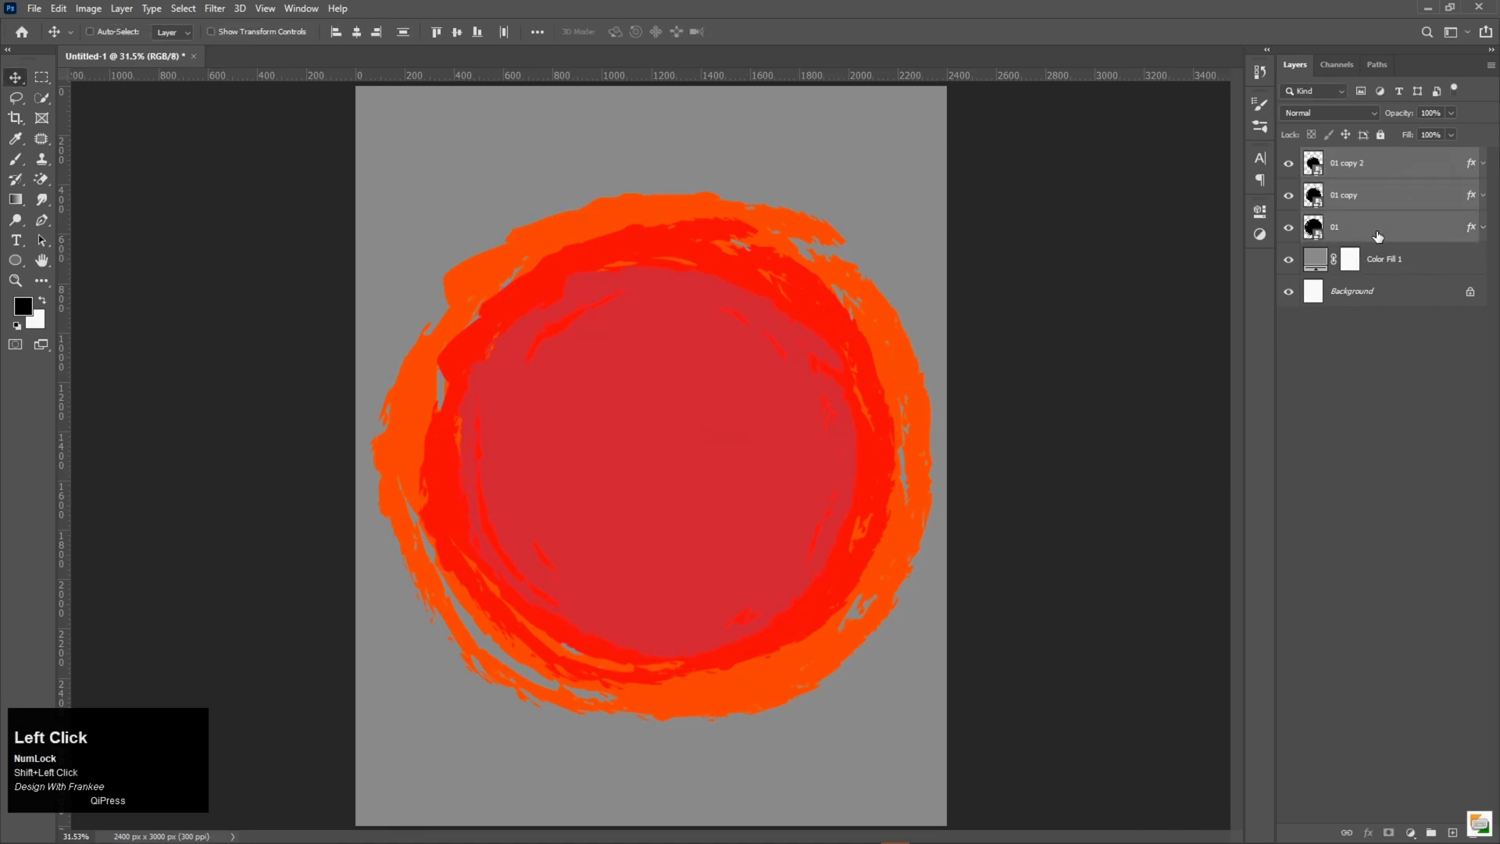
pyautogui.click(357, 35)
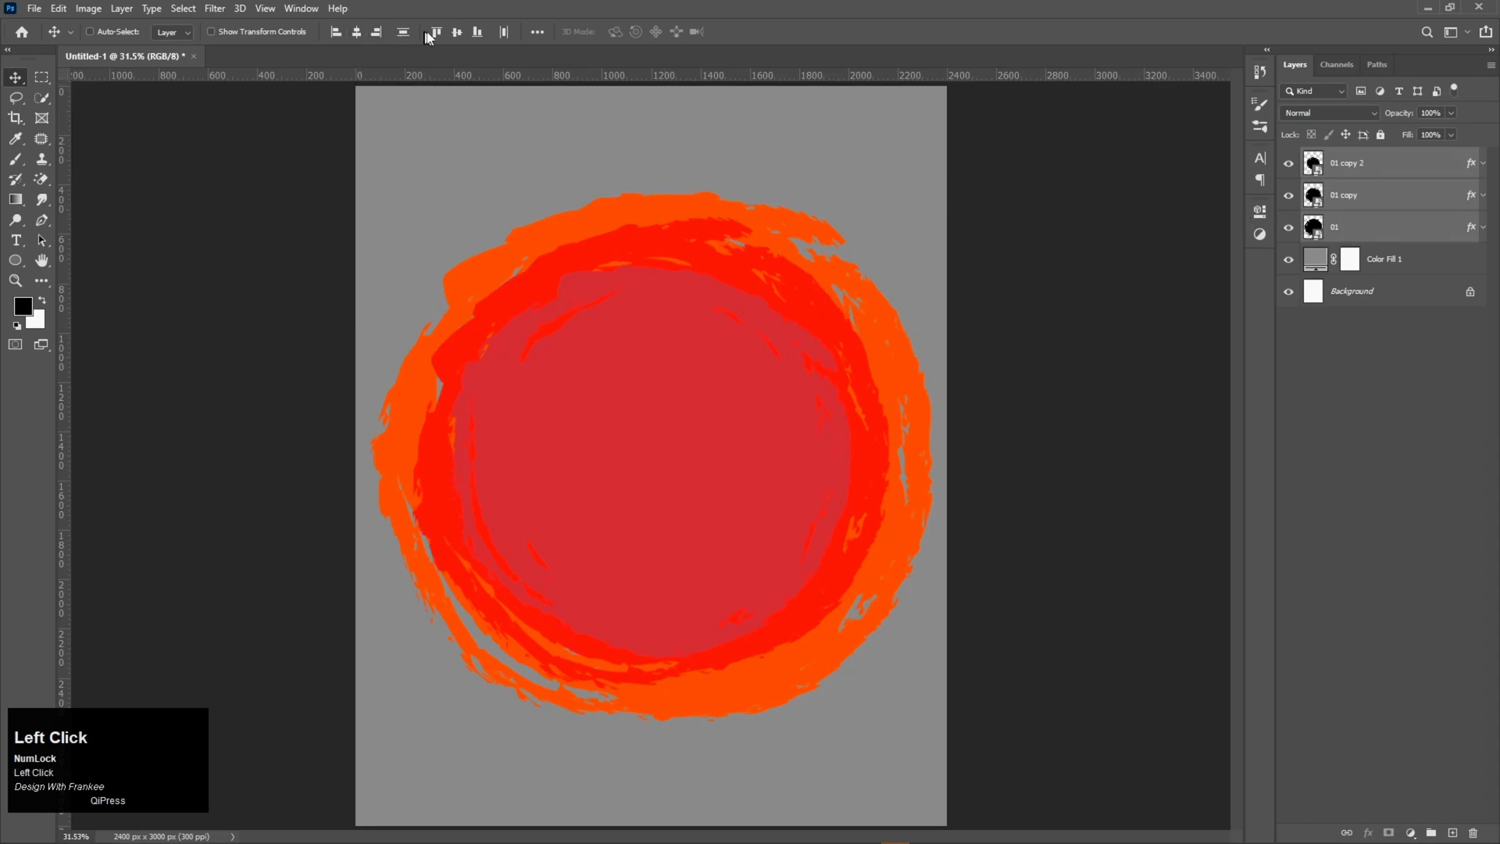
pyautogui.click(456, 34)
pyautogui.click(1340, 445)
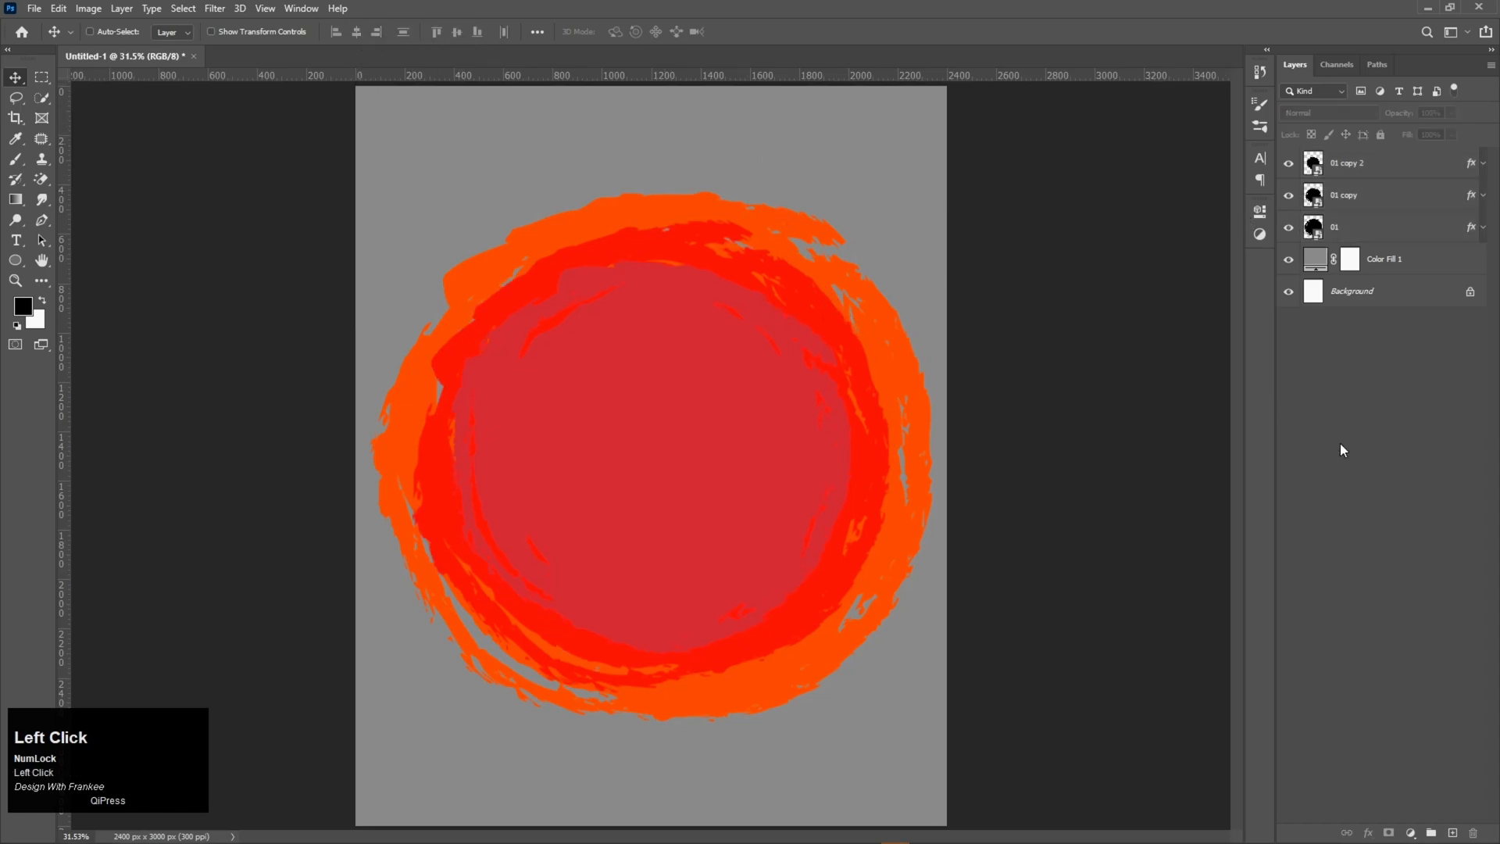
# Scale the two inner circles, 01 copy and 01 copy 2, together about their center to about 101.3%.
pyautogui.click(1361, 187)
pyautogui.keyDown('shift'); pyautogui.click(1359, 164); pyautogui.keyUp('shift')
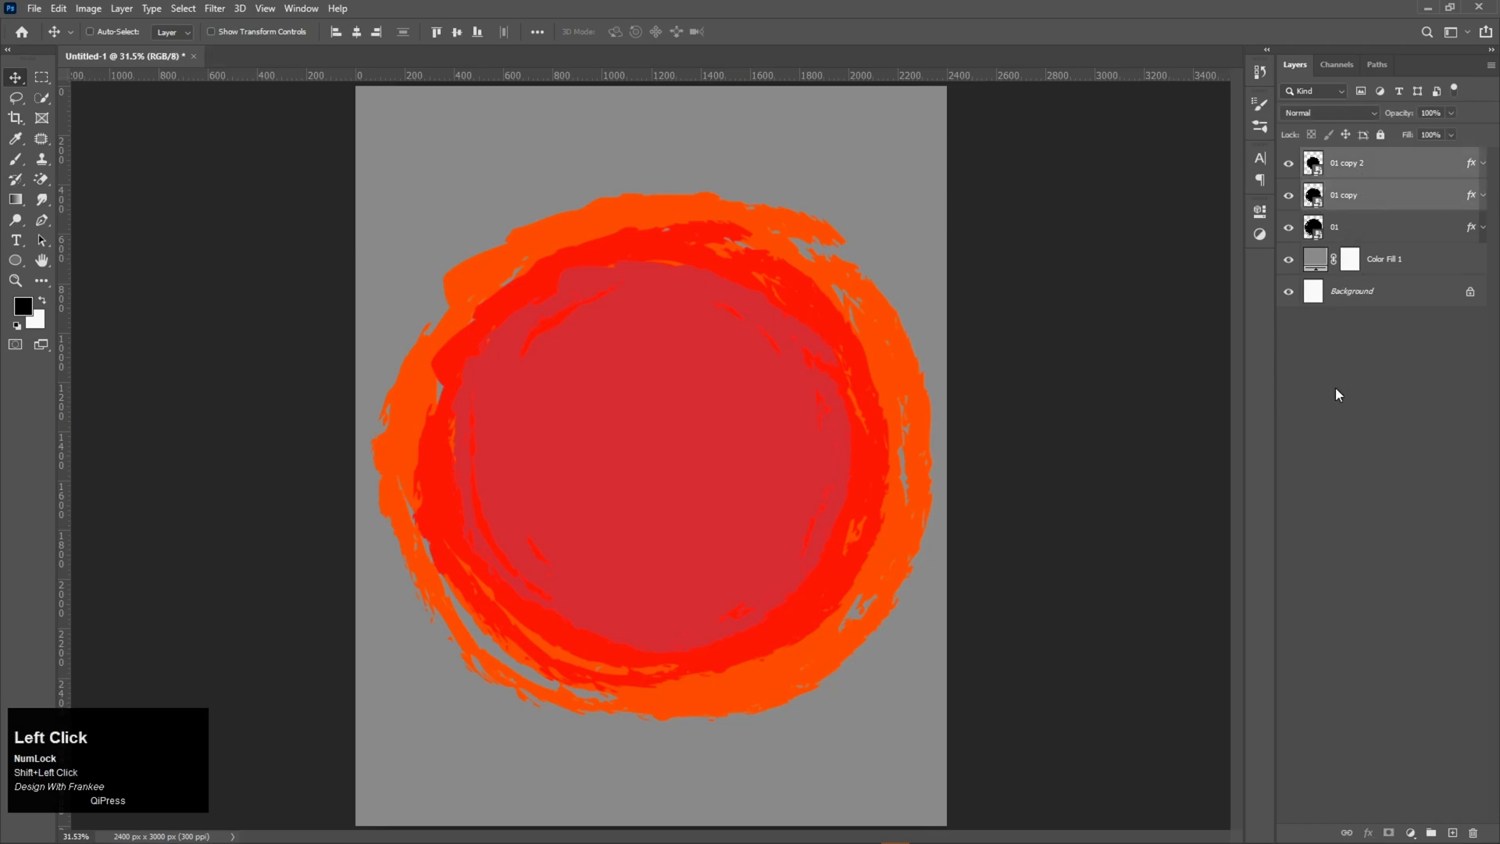
pyautogui.hotkey('ctrl', 't')
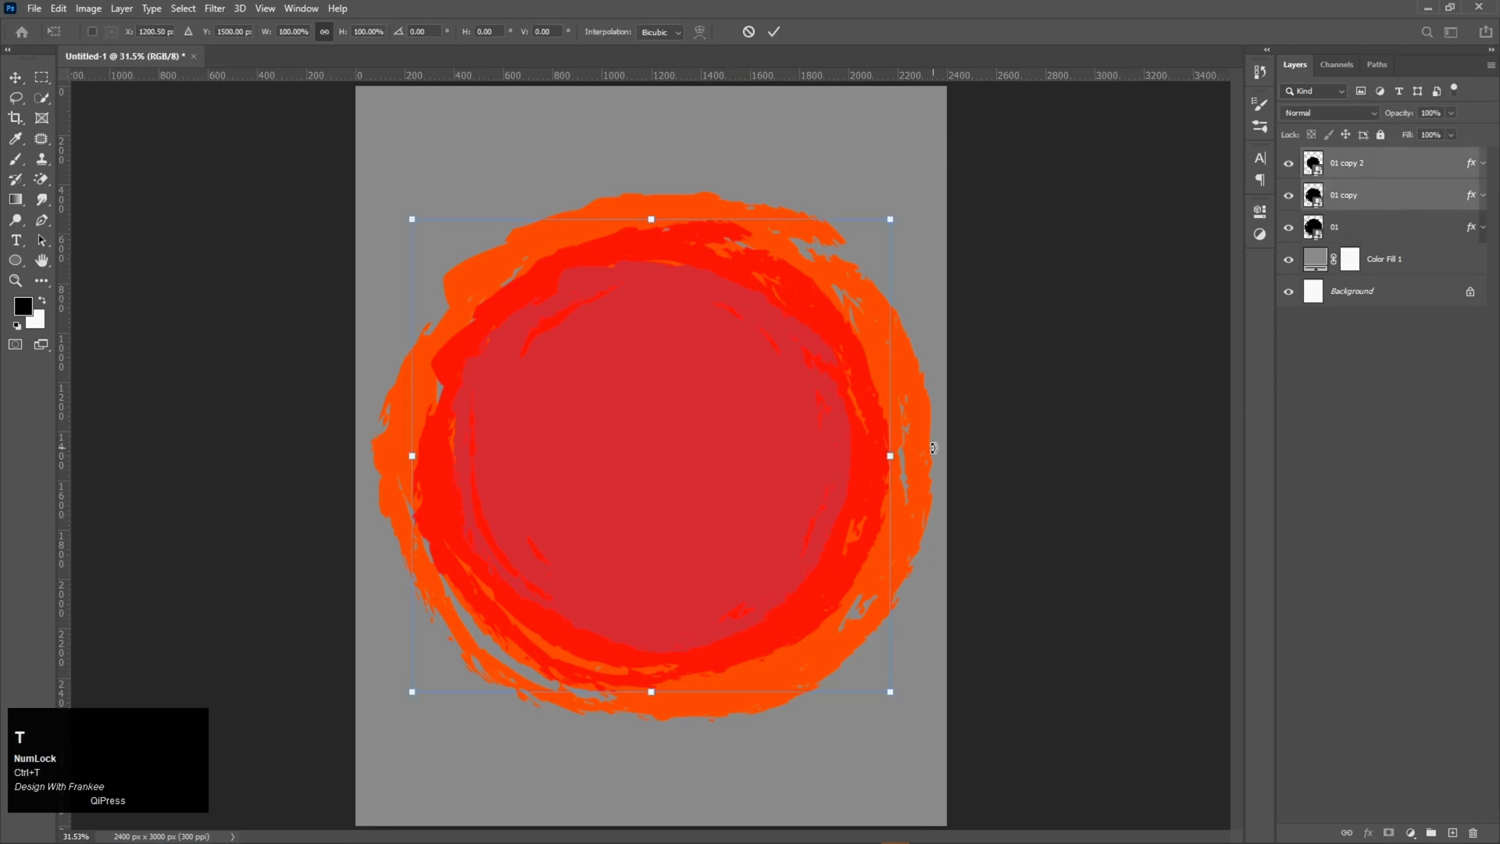
pyautogui.moveTo(890, 457); pyautogui.dragTo(892, 458)
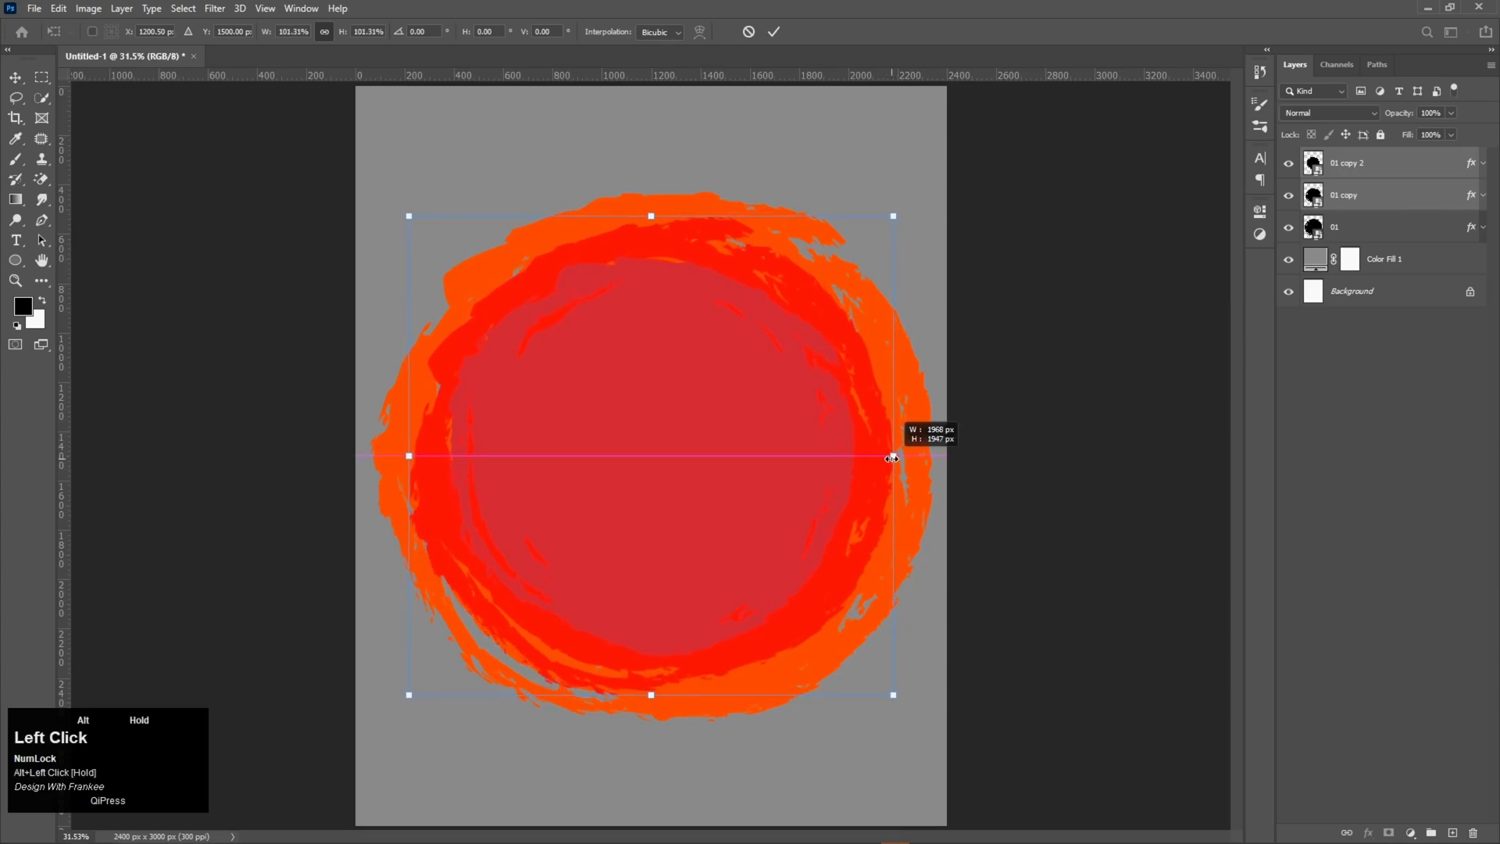
pyautogui.doubleClick(756, 472)
pyautogui.click(1433, 423)
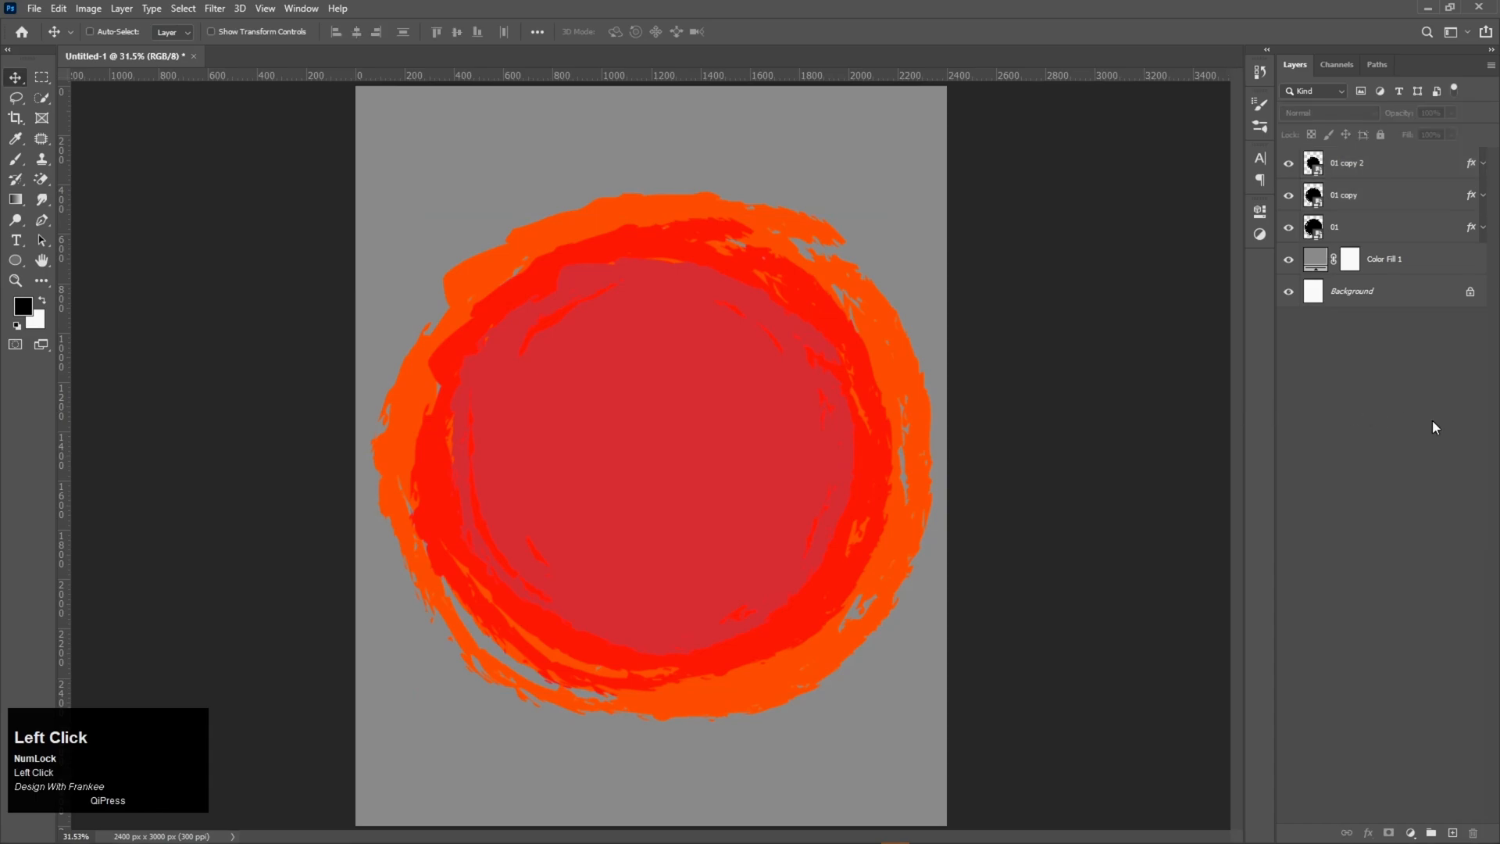
# Place the brushed circle image 02 above layer 01 copy 2 and scale it about its center to about 39.5%.
pyautogui.click(1350, 171)
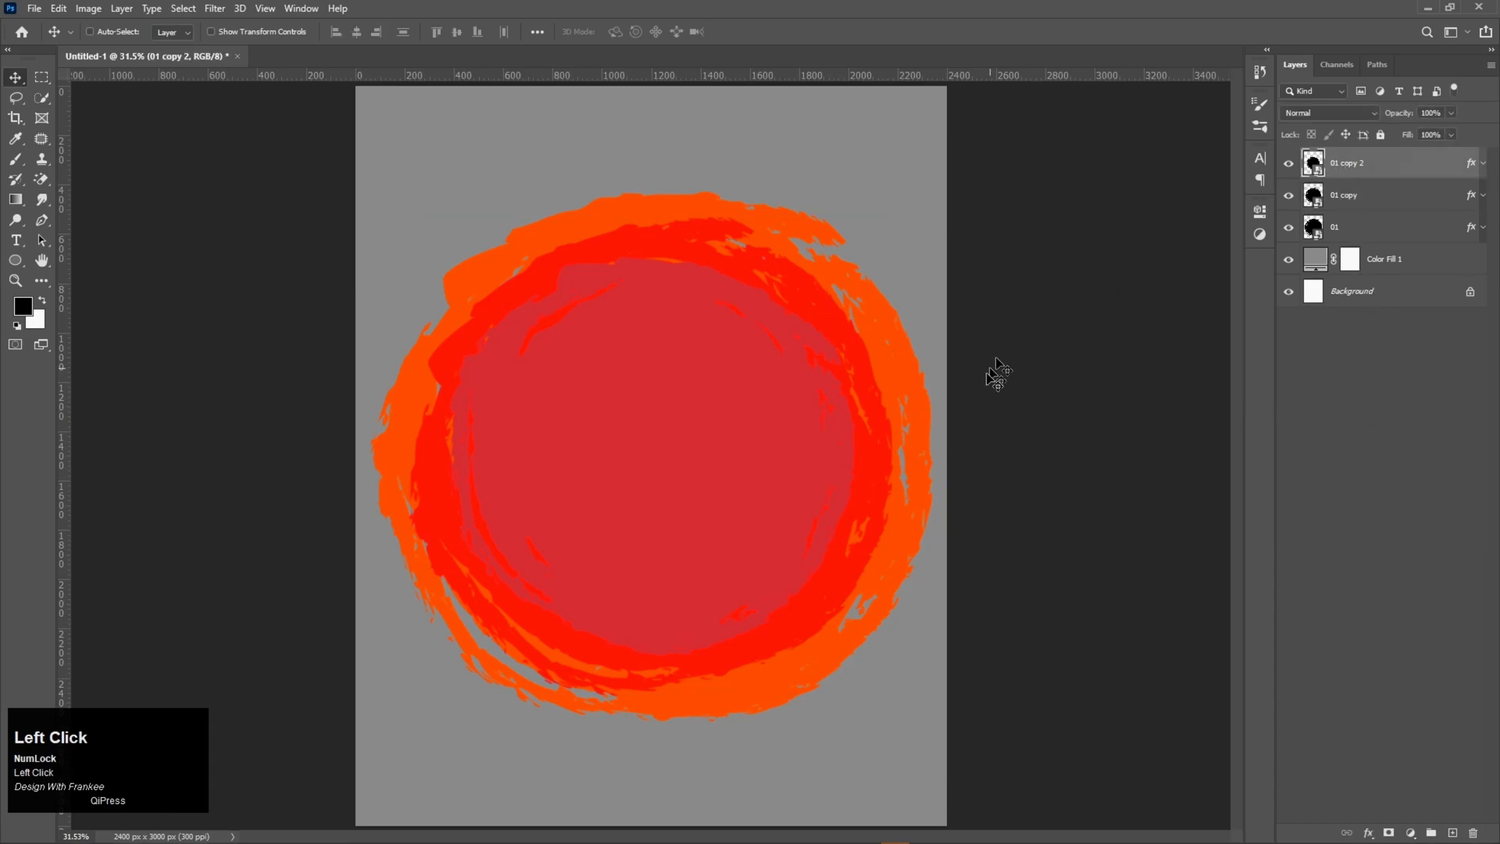
pyautogui.click(721, 839)
pyautogui.moveTo(349, 187); pyautogui.dragTo(550, 270)
pyautogui.moveTo(670, 460); pyautogui.dragTo(673, 486)
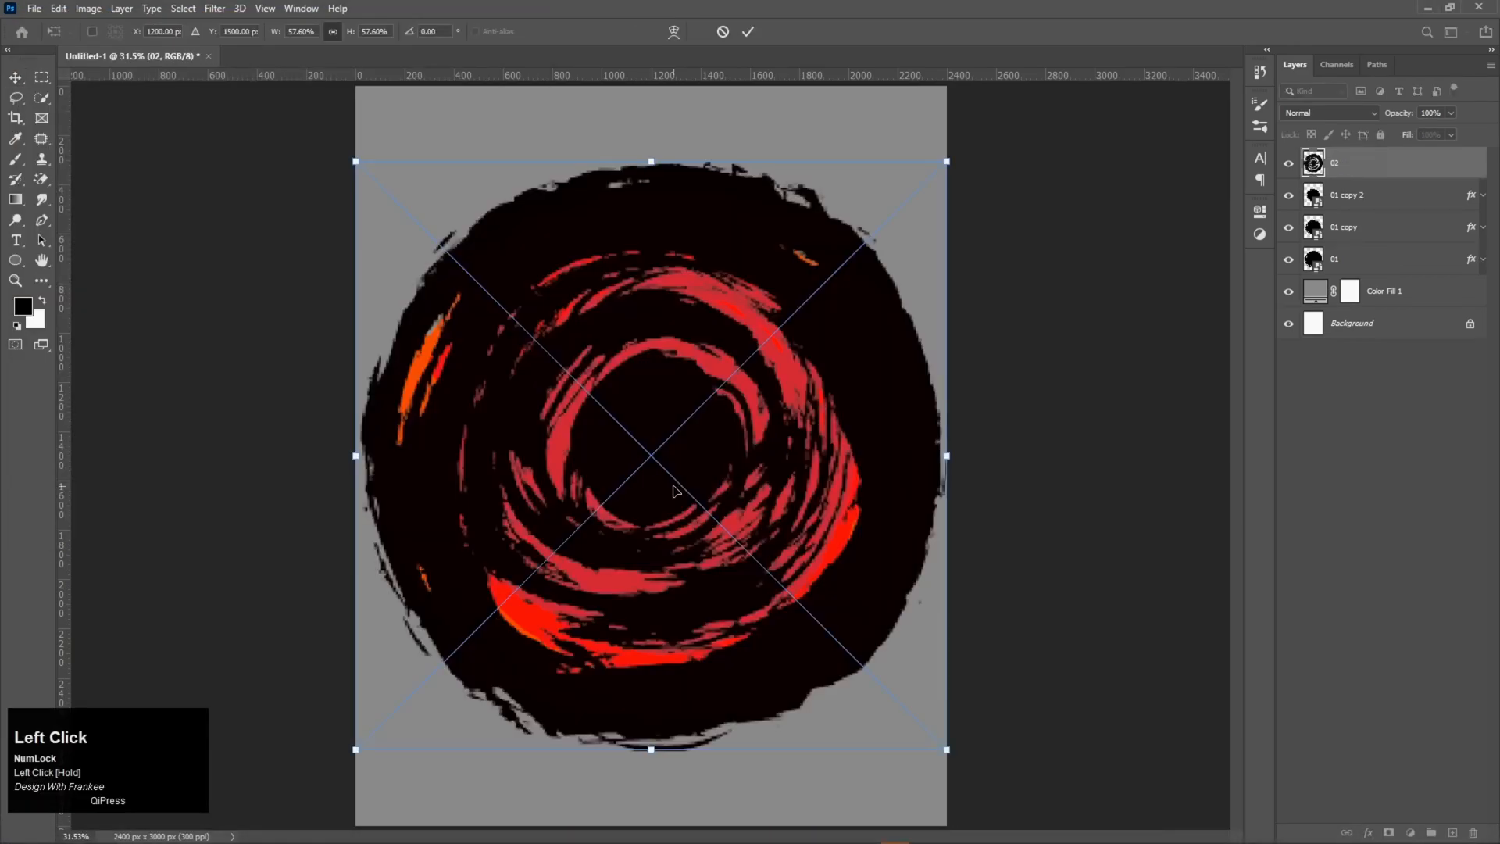
pyautogui.moveTo(948, 751); pyautogui.dragTo(843, 676)
pyautogui.doubleClick(664, 447)
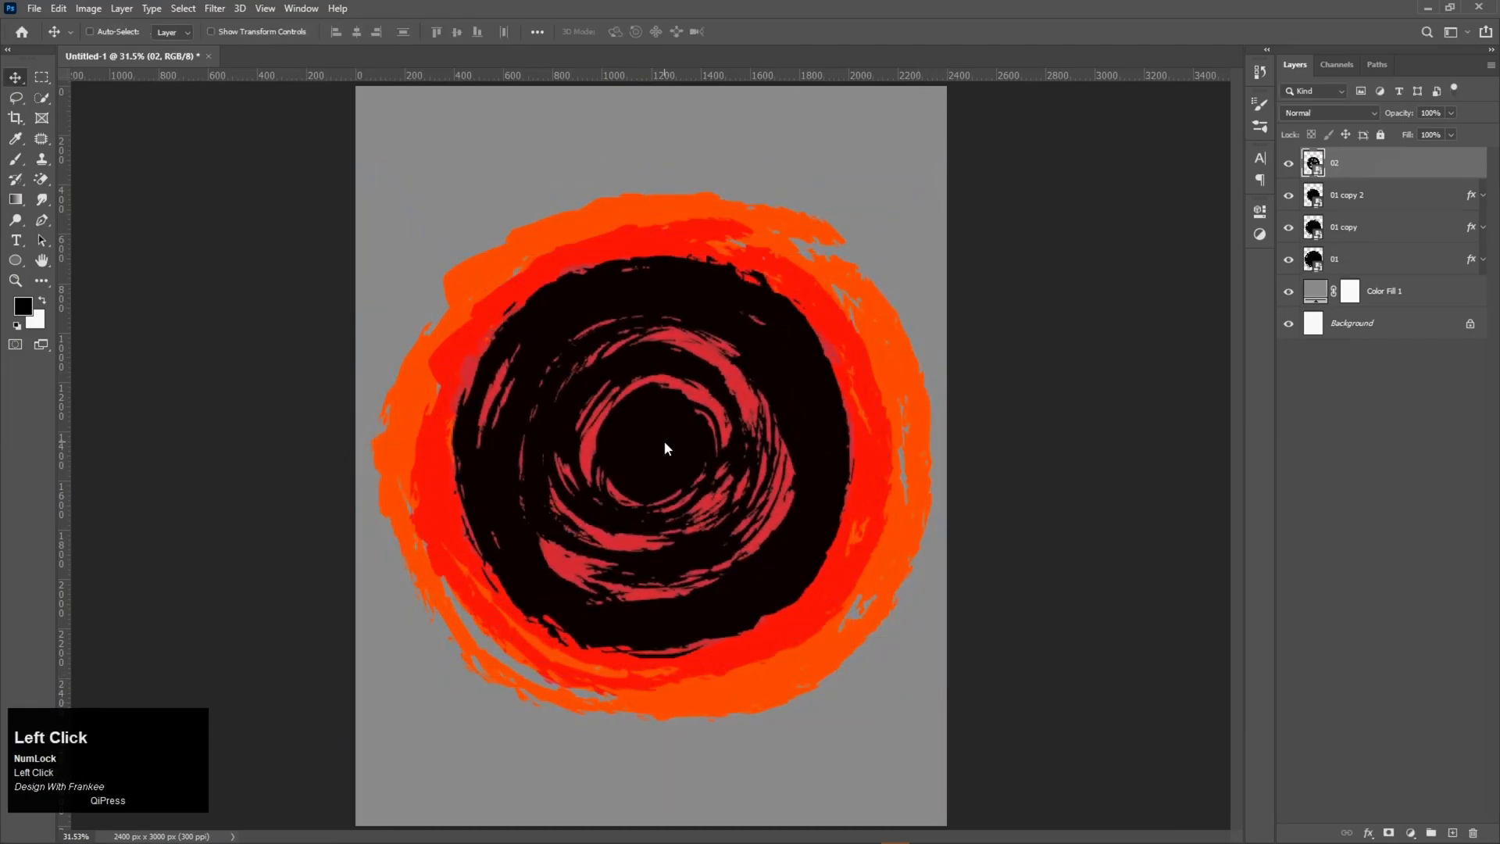
# Apply a Color Overlay effect with the color fe8404 to the brushed circle layer 02.
pyautogui.rightClick(1381, 172)
pyautogui.click(1378, 173)
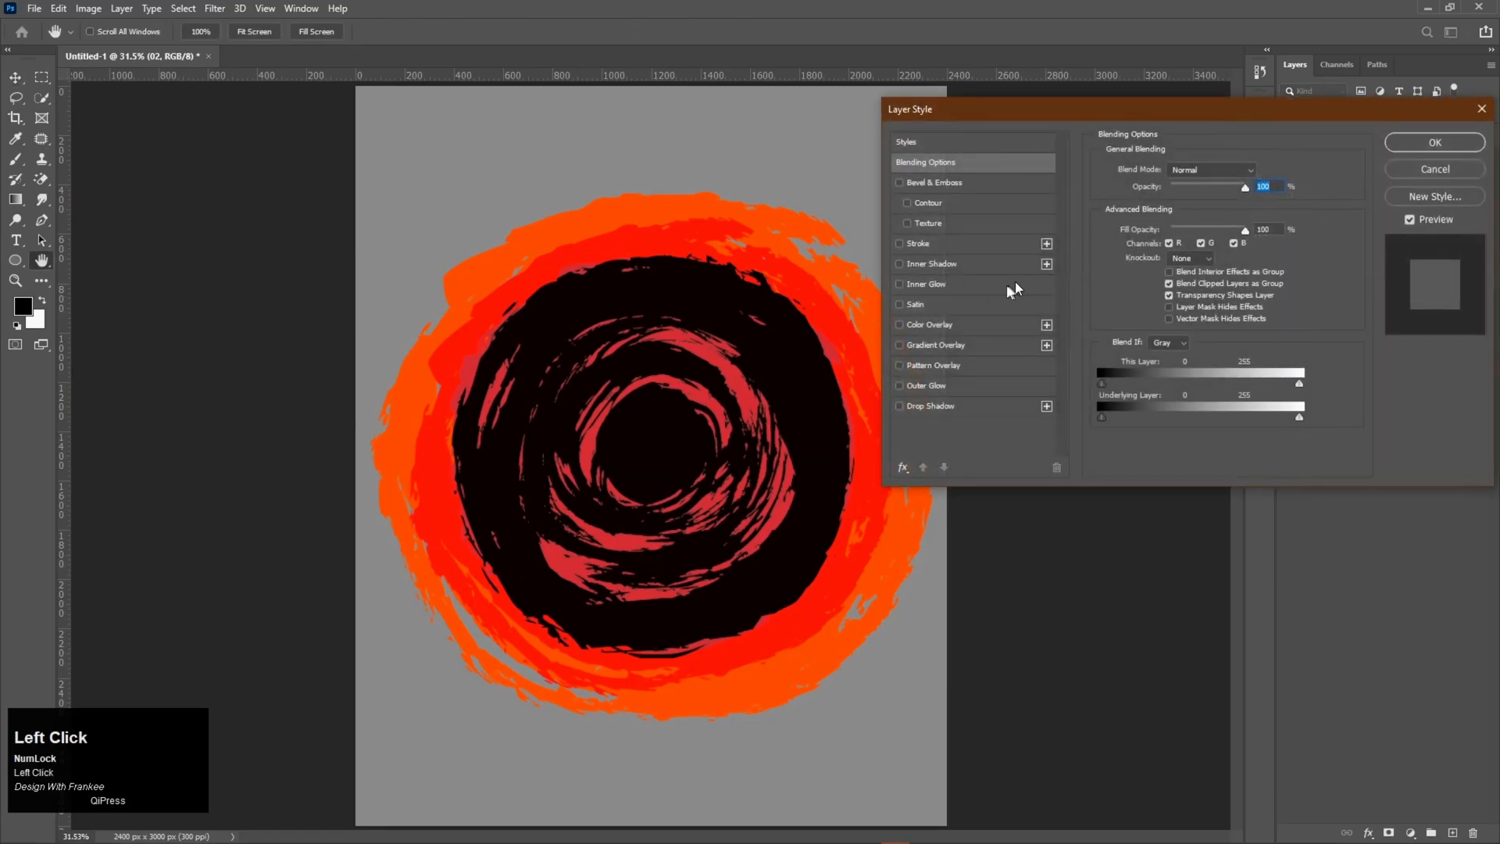
pyautogui.click(919, 325)
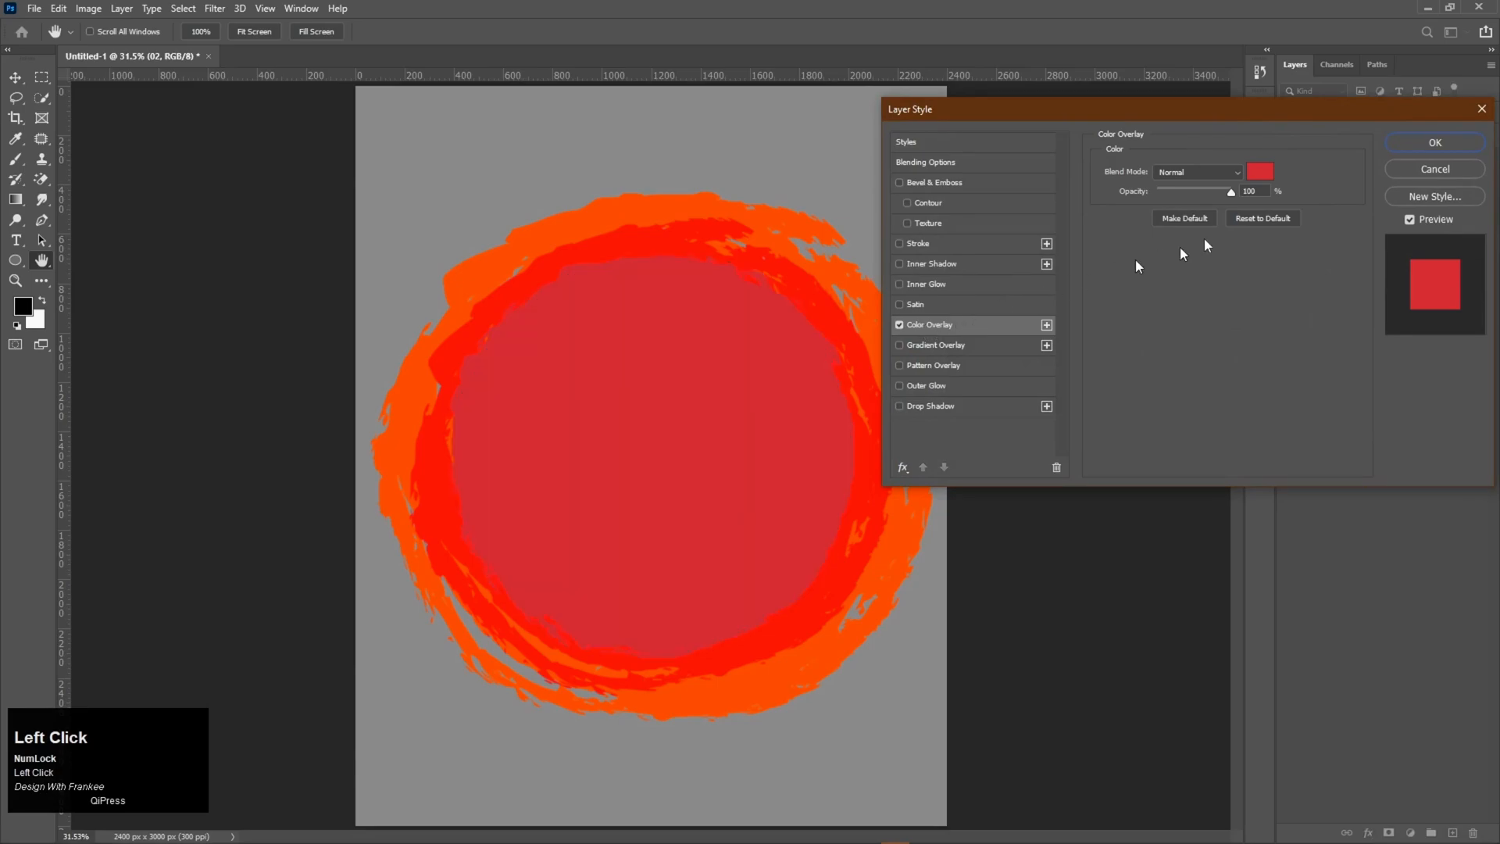
pyautogui.click(1259, 168)
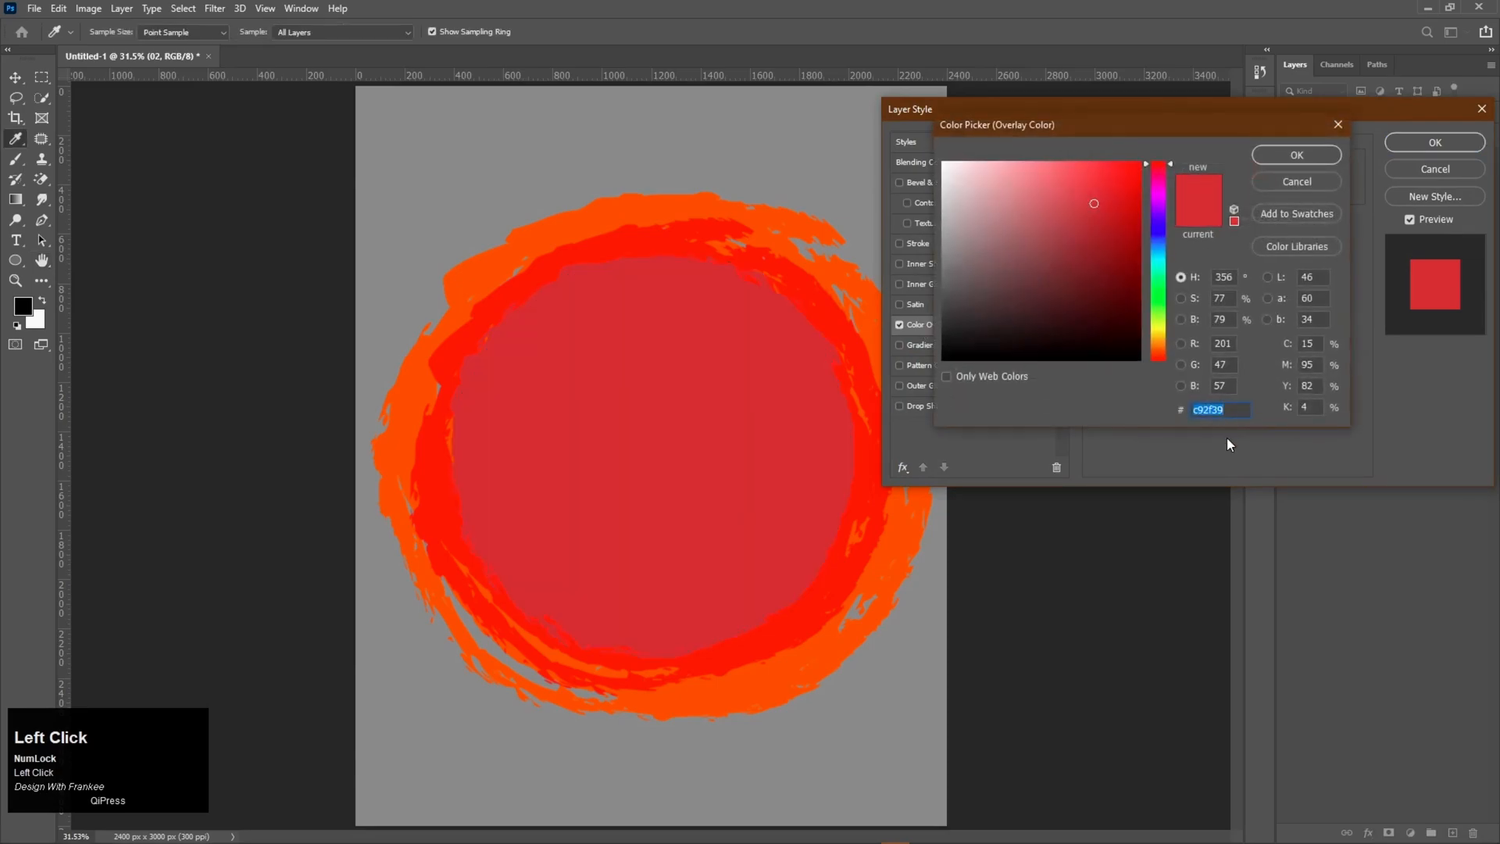
pyautogui.write('fe8')
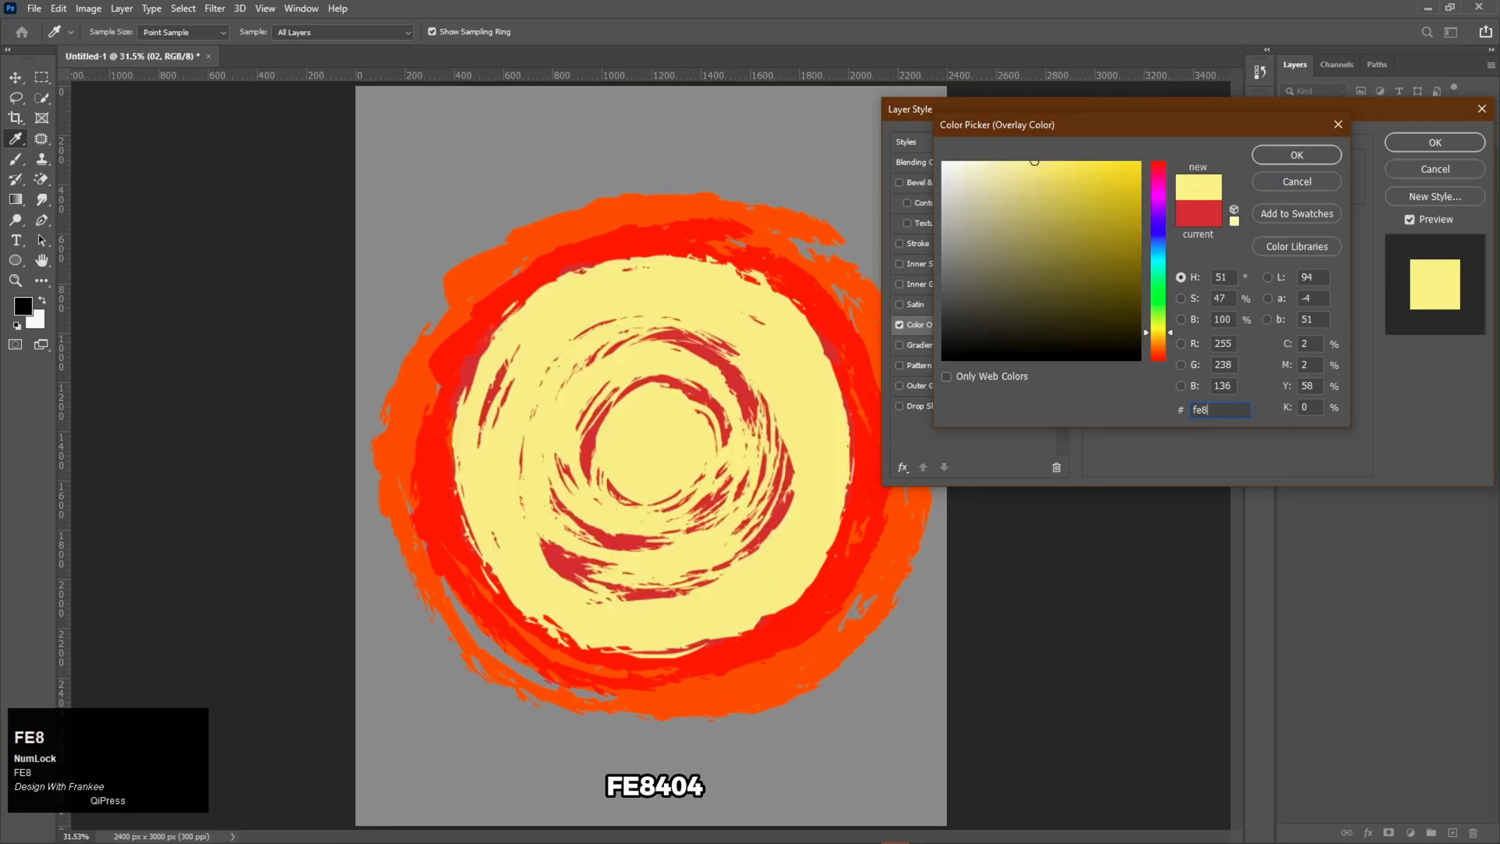
pyautogui.write('404')
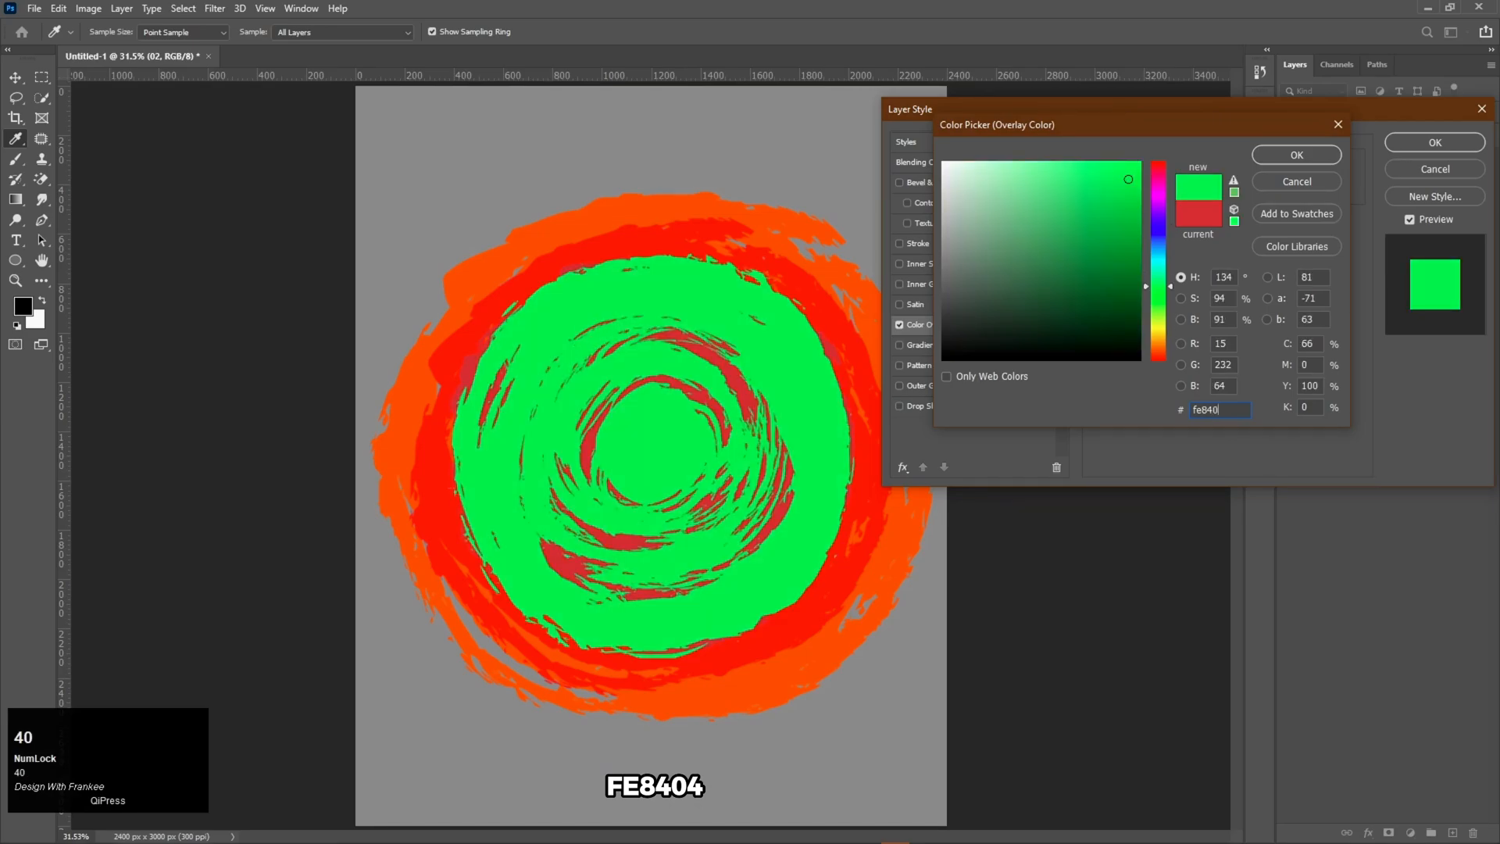
pyautogui.press('Return')
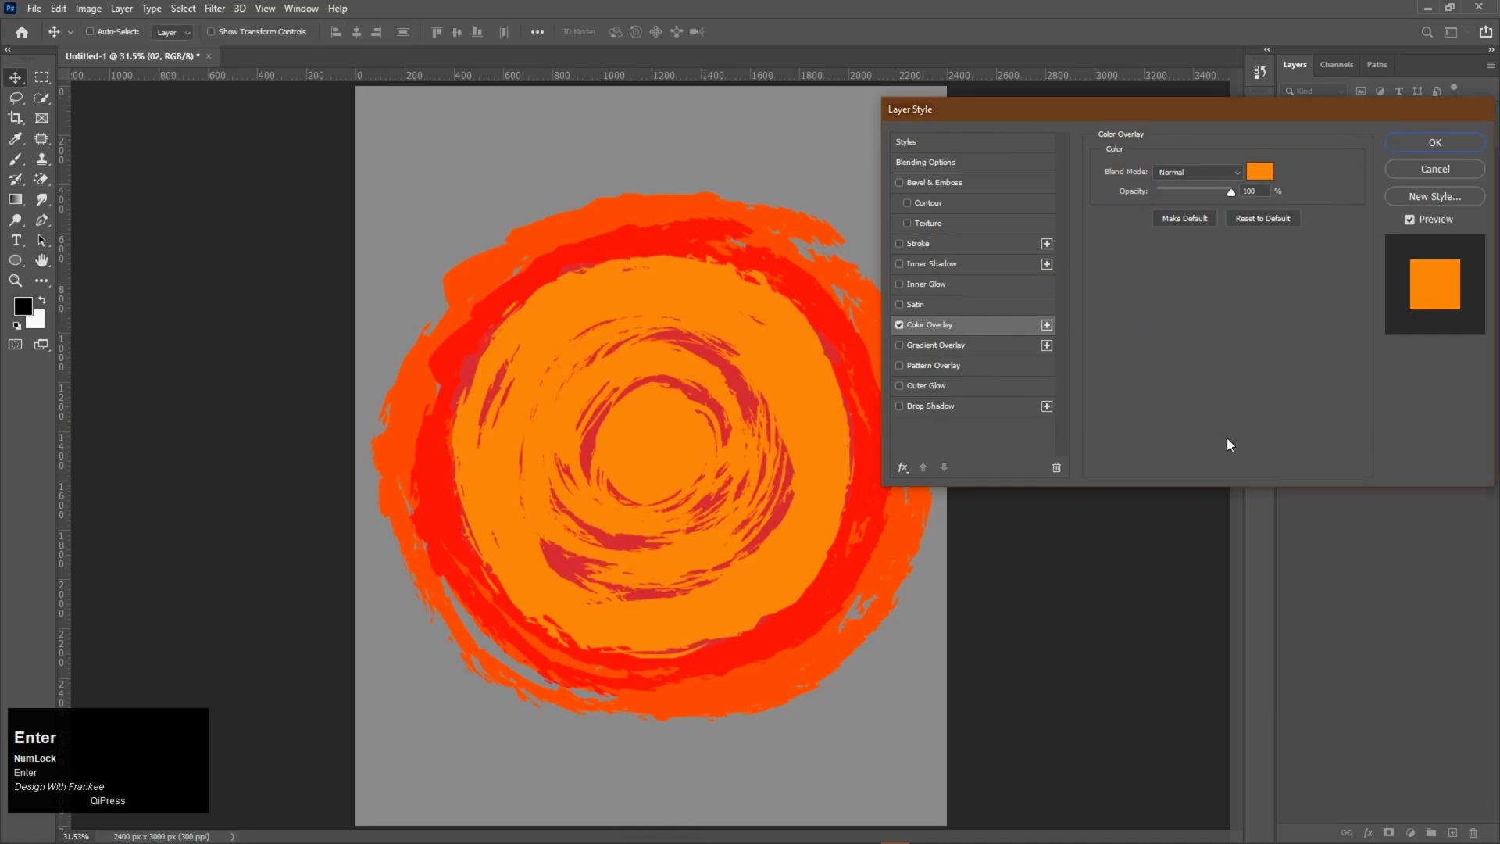
pyautogui.press('Return')
# Rotate circle 02 slightly clockwise, scale it down inside the crimson circle, and collapse its effects list.
pyautogui.hotkey('ctrl', 't')
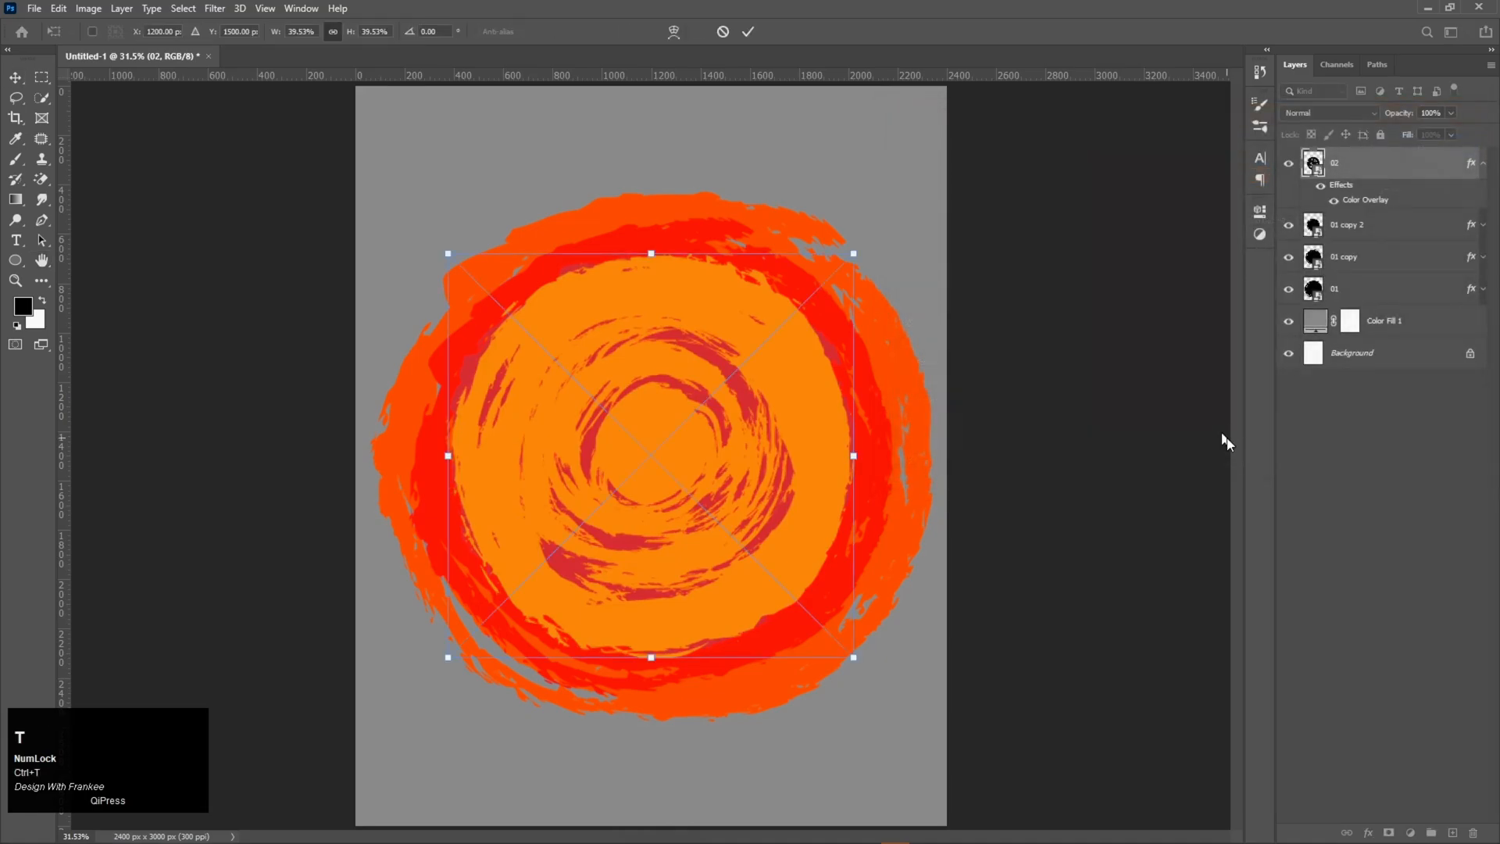
pyautogui.moveTo(863, 234); pyautogui.dragTo(867, 360)
pyautogui.doubleClick(711, 451)
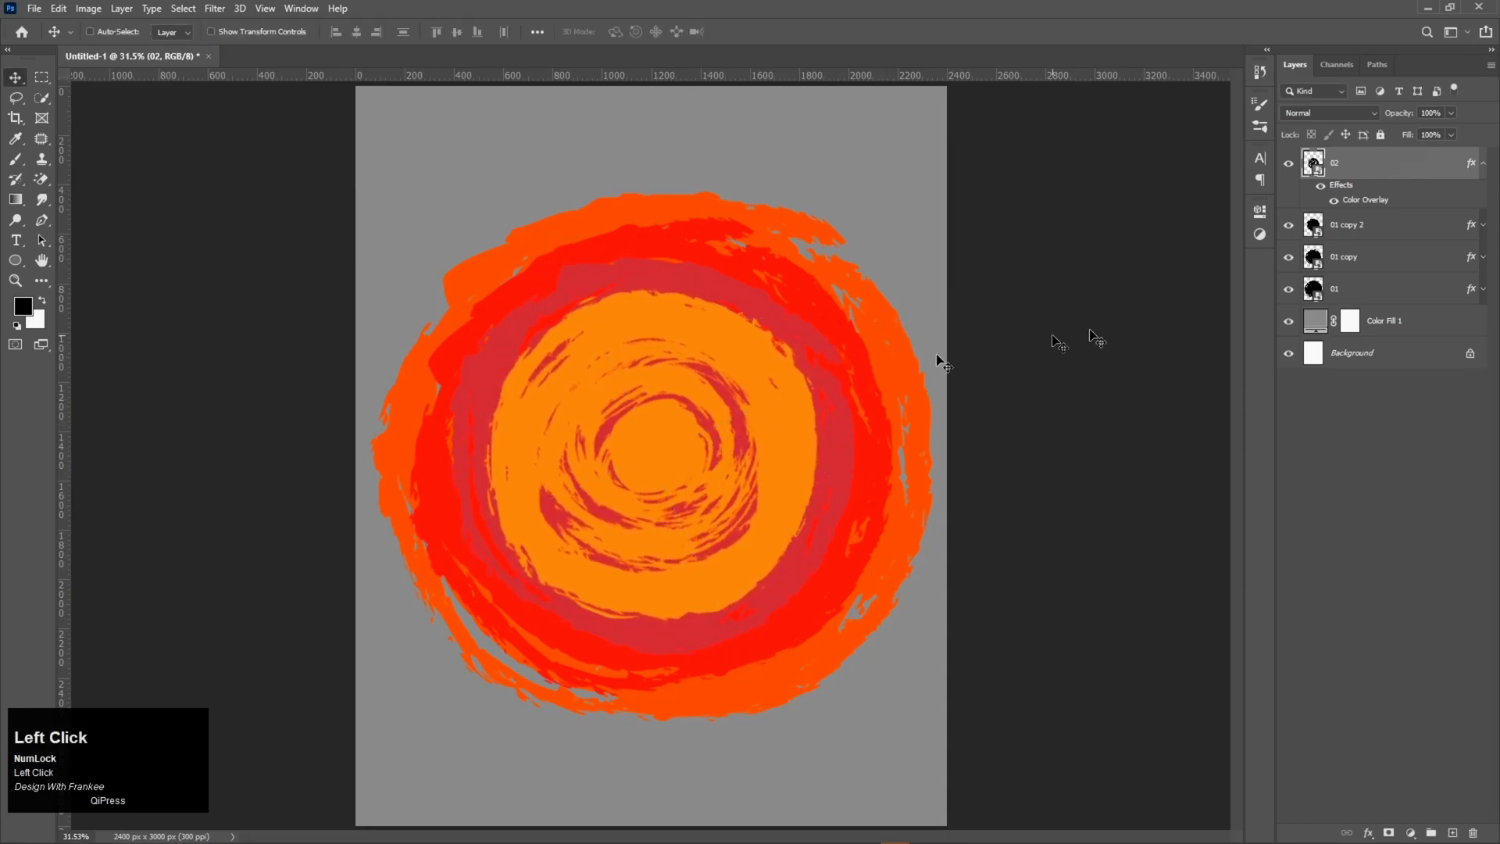
pyautogui.keyDown('shift'); pyautogui.click(1483, 165); pyautogui.keyUp('shift')
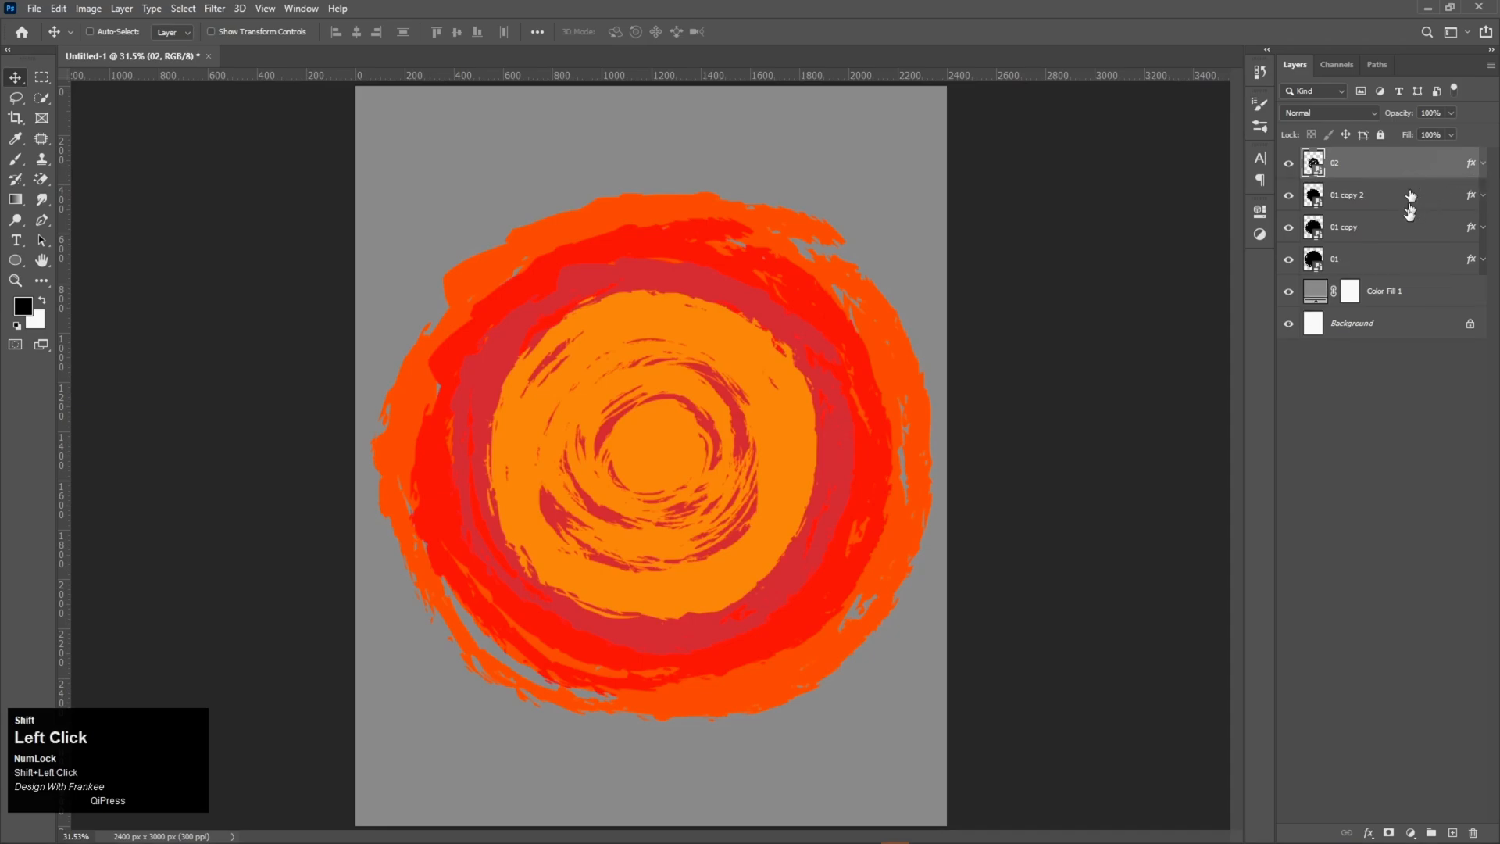
# Align all four circle layers, from 02 down to 01, on their horizontal and vertical centers.
pyautogui.keyDown('shift'); pyautogui.click(1402, 269); pyautogui.keyUp('shift')
pyautogui.click(356, 31)
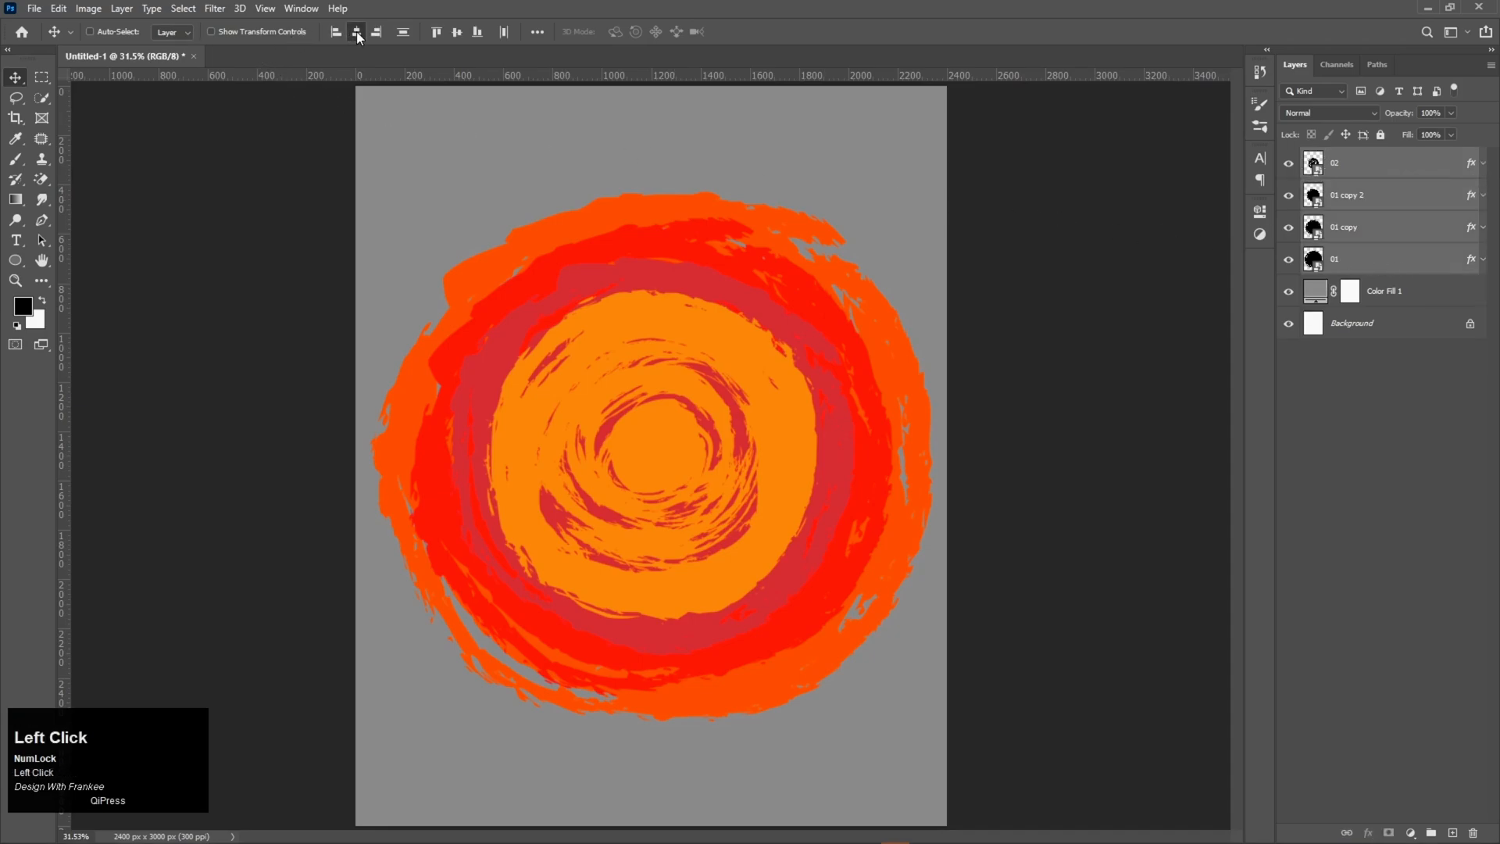
pyautogui.click(455, 32)
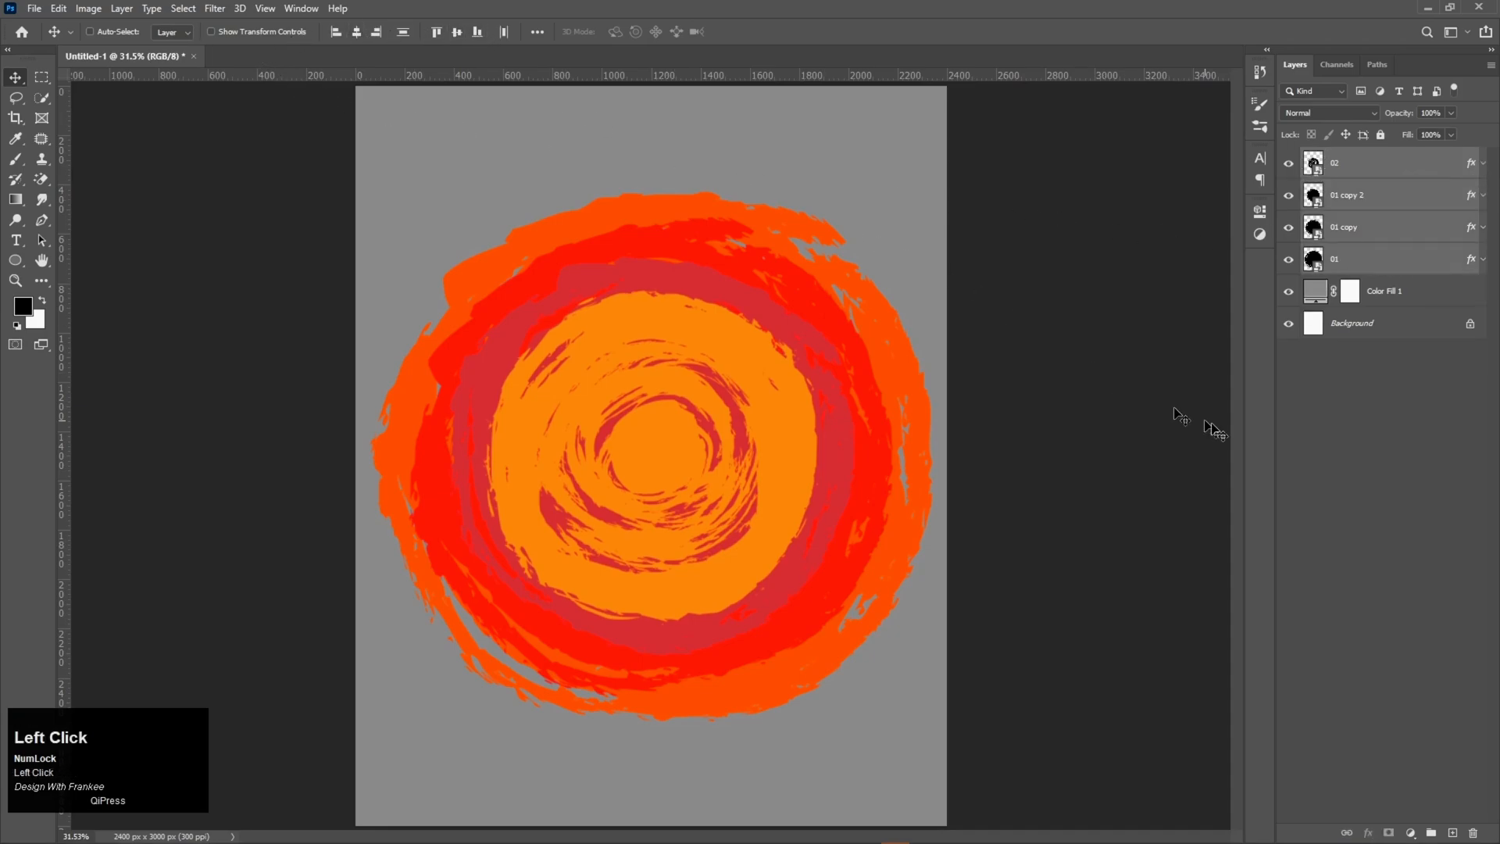
pyautogui.click(1327, 406)
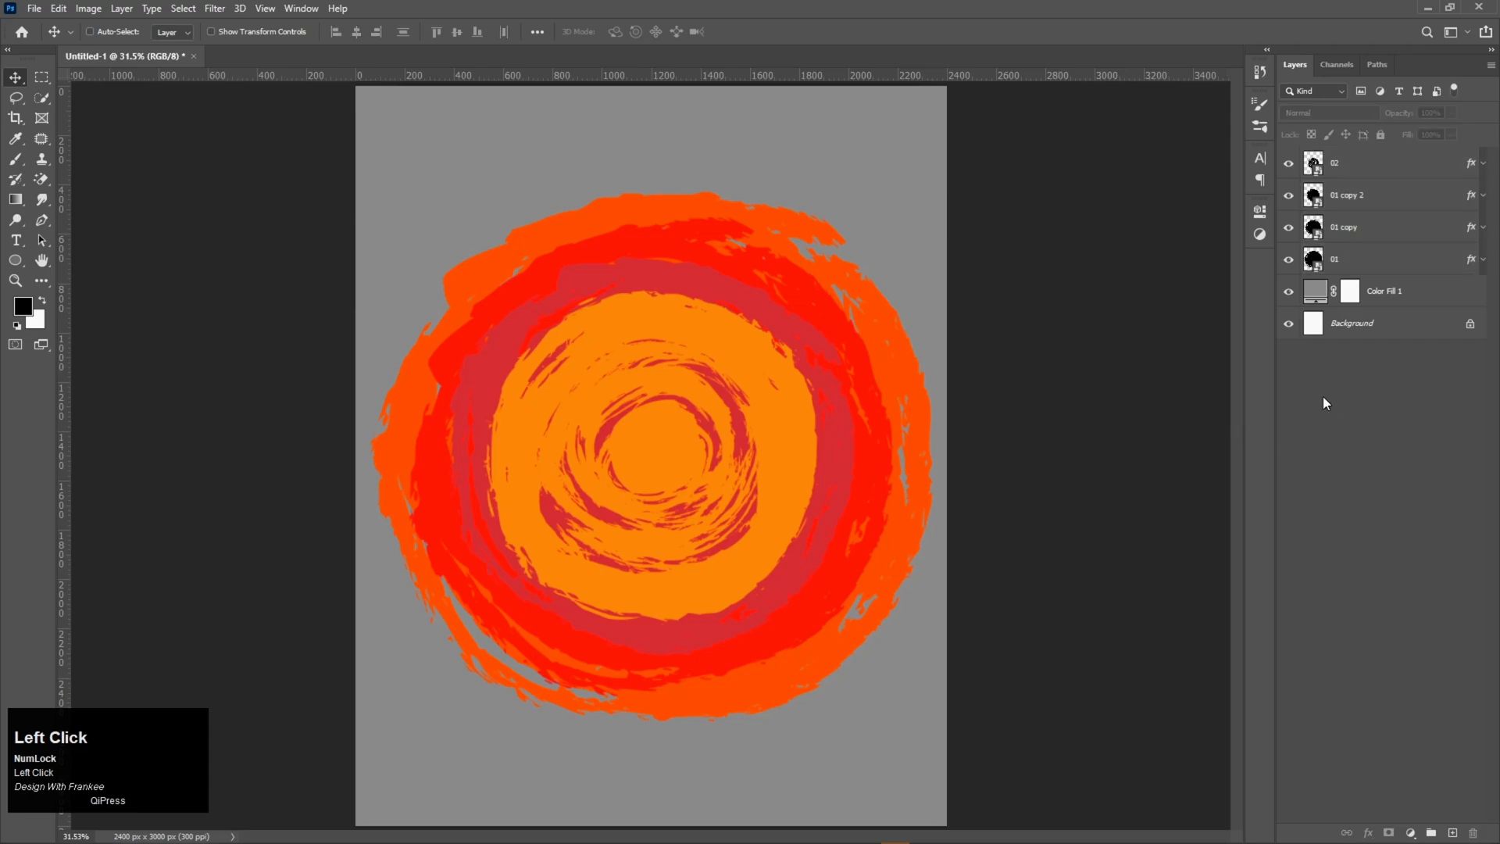
# Merge the four circle layers, from 02 down to 01, into one layer and check it by toggling its visibility.
pyautogui.click(1344, 166)
pyautogui.keyDown('shift'); pyautogui.click(1385, 272); pyautogui.keyUp('shift')
pyautogui.rightClick(1357, 241)
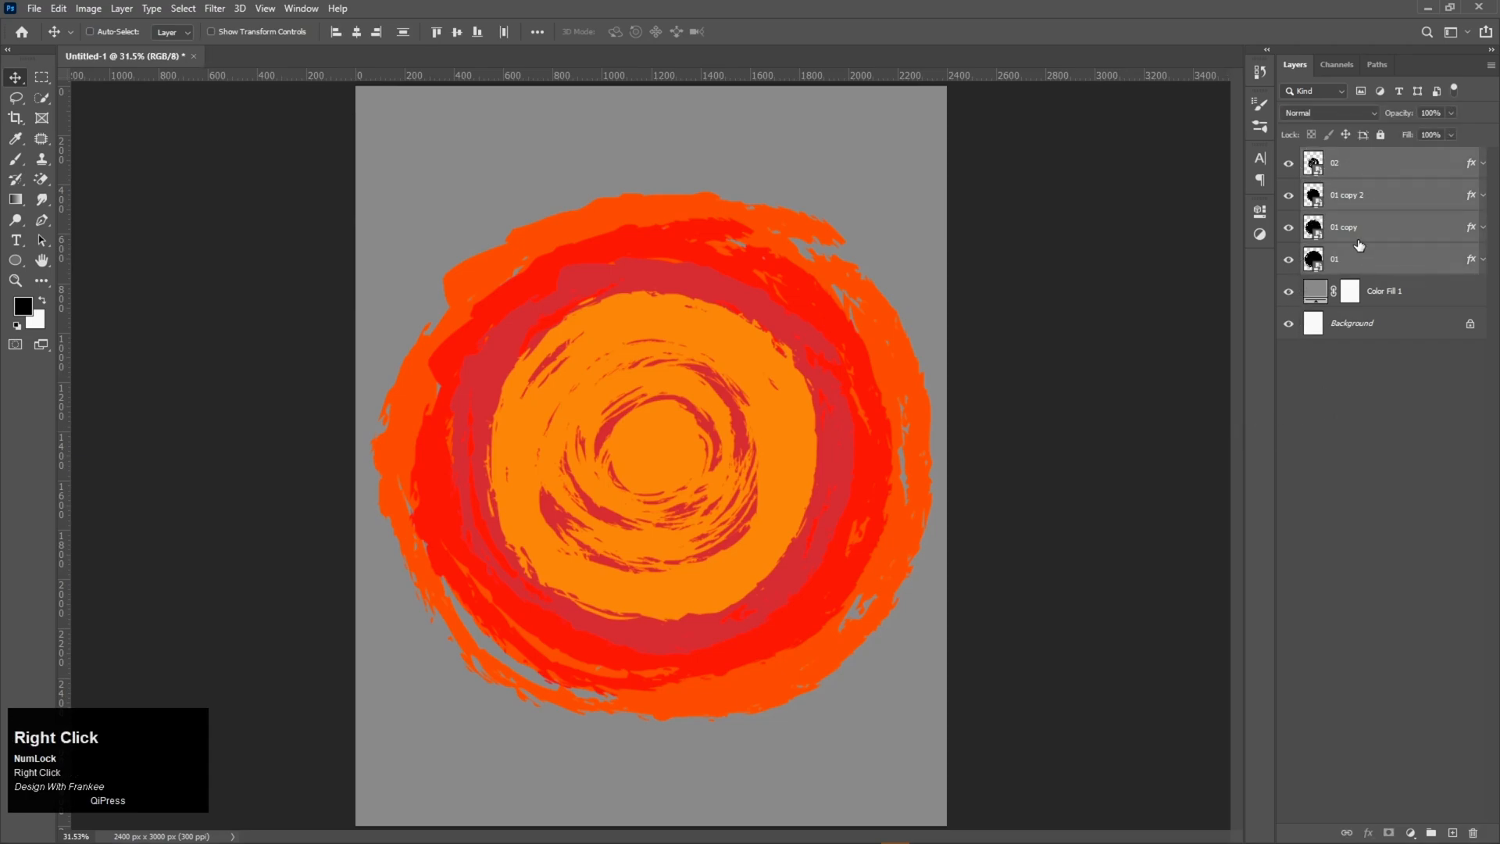
pyautogui.click(1225, 456)
pyautogui.rightClick(1325, 234)
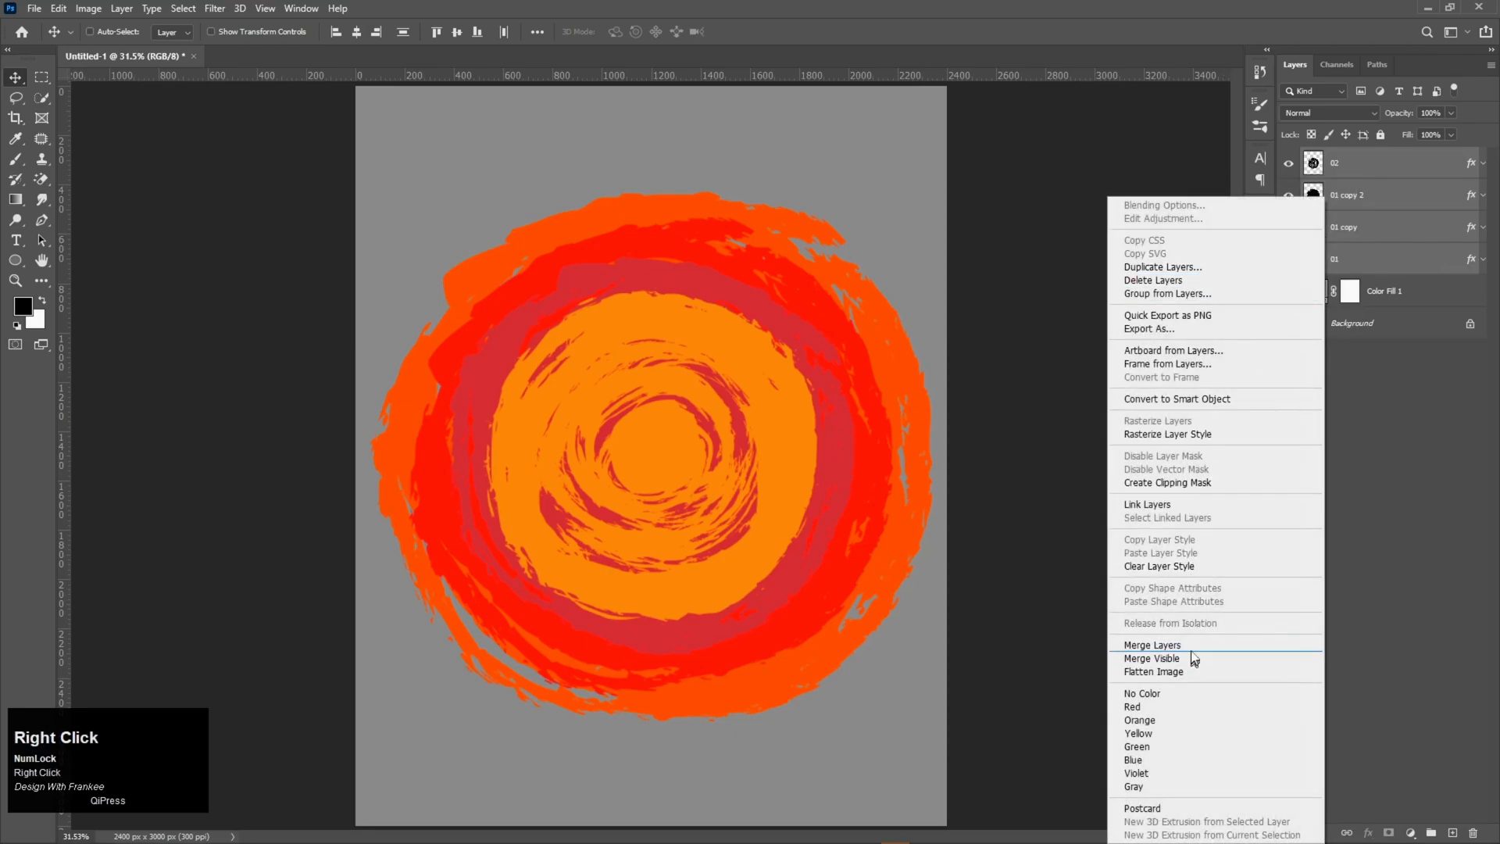
pyautogui.click(1191, 649)
pyautogui.click(1289, 161)
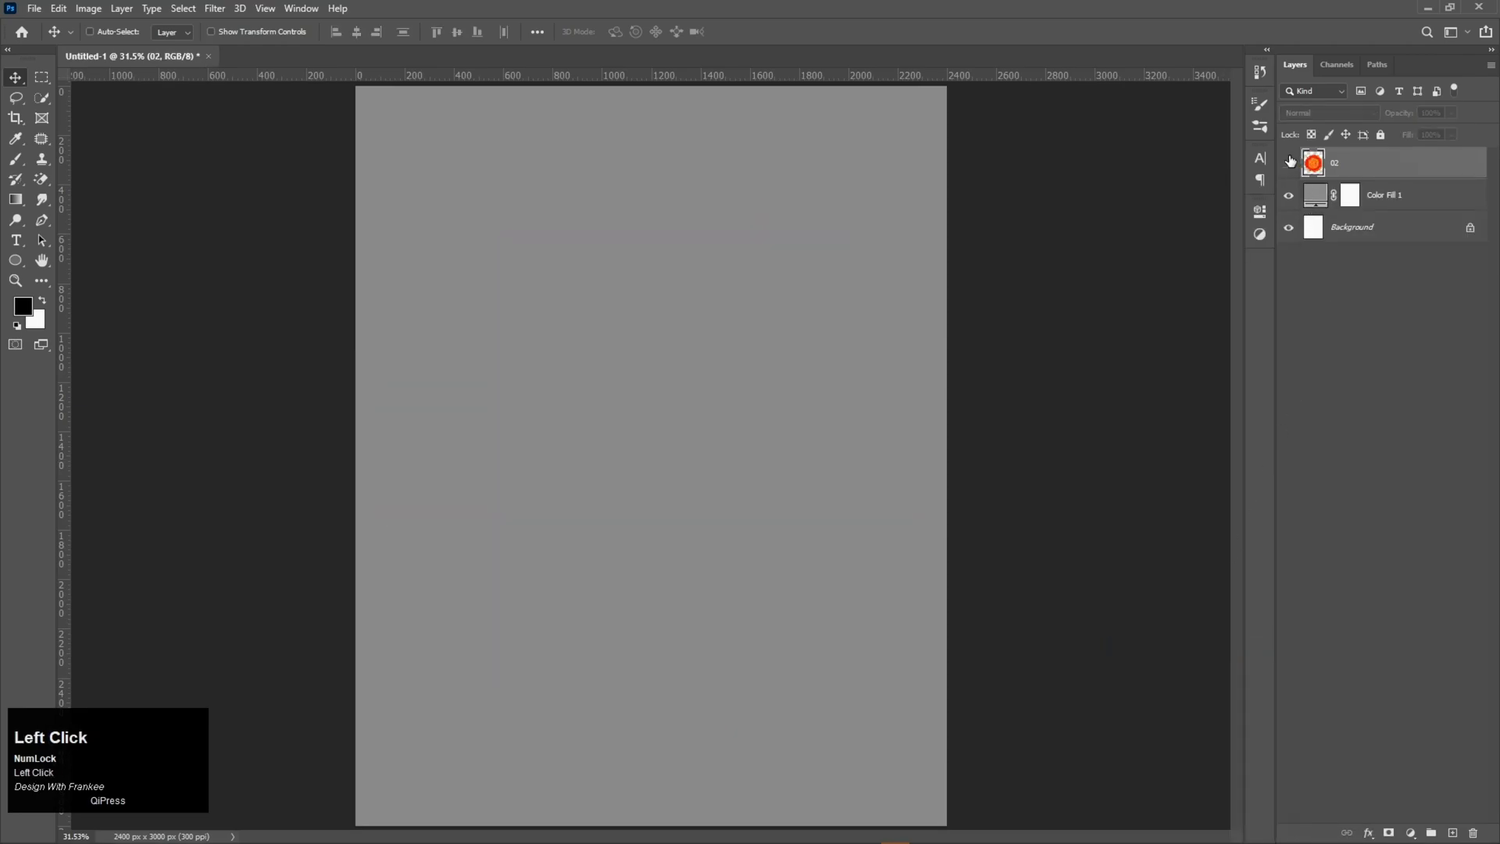
pyautogui.click(1289, 162)
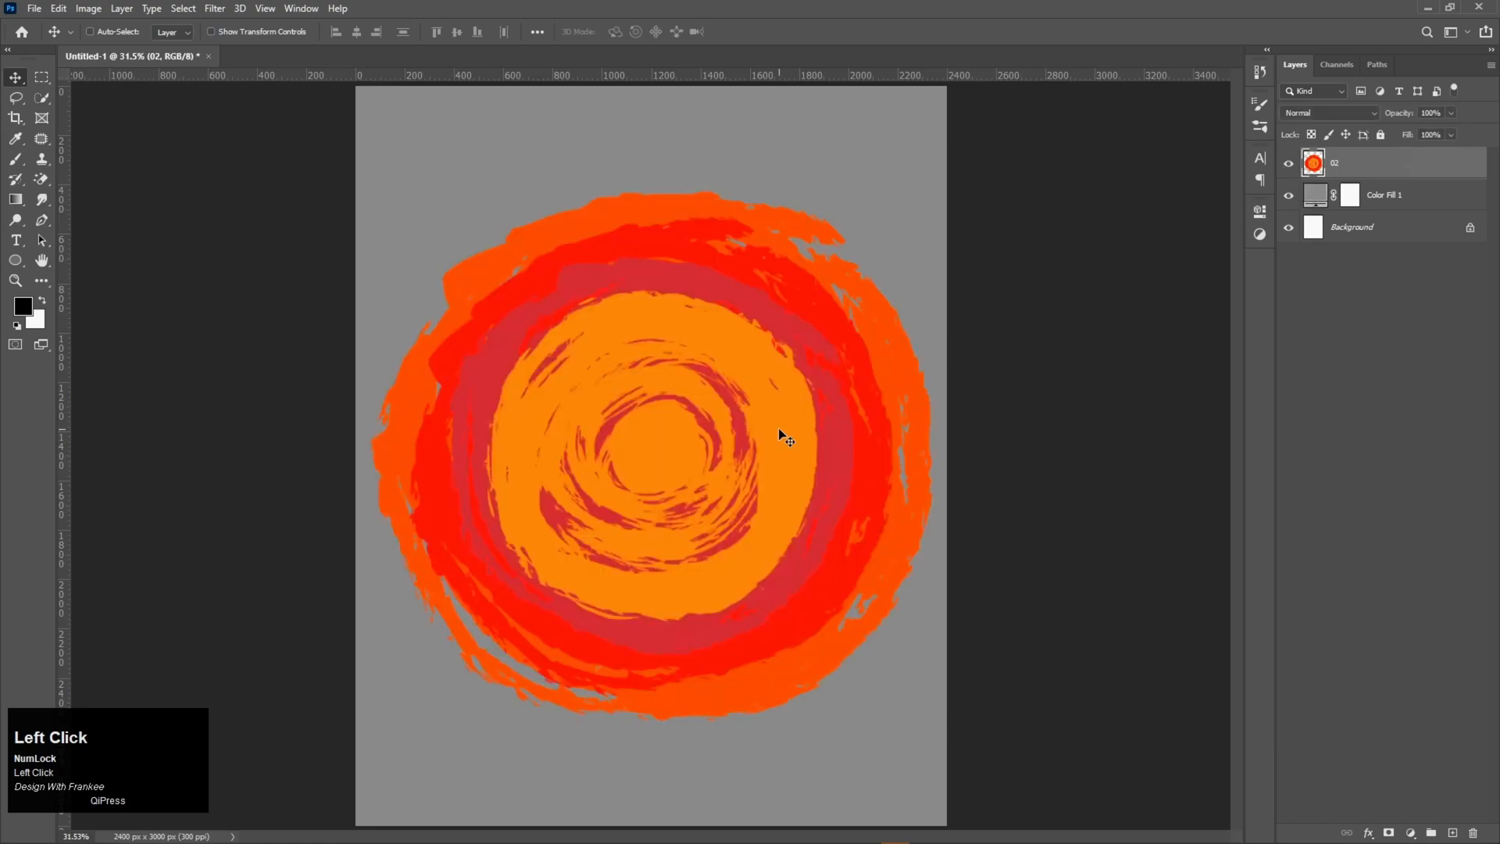
# Place the Grass image from the Wolf Tshirt Design folder across the full canvas width over the lower part of the circle.
pyautogui.moveTo(793, 834)
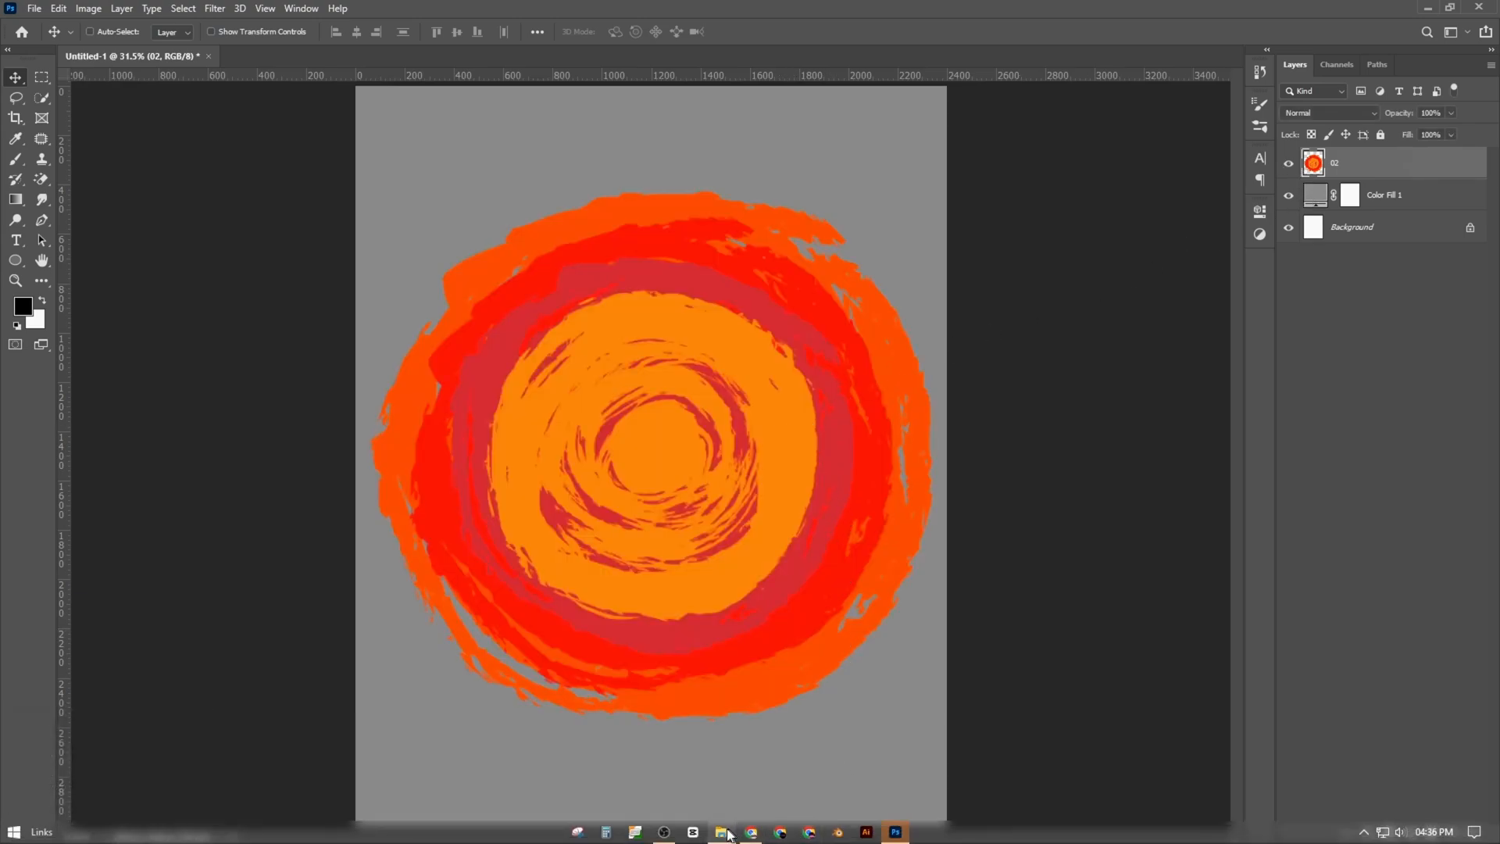
pyautogui.click(727, 833)
pyautogui.click(343, 287)
pyautogui.click(254, 260)
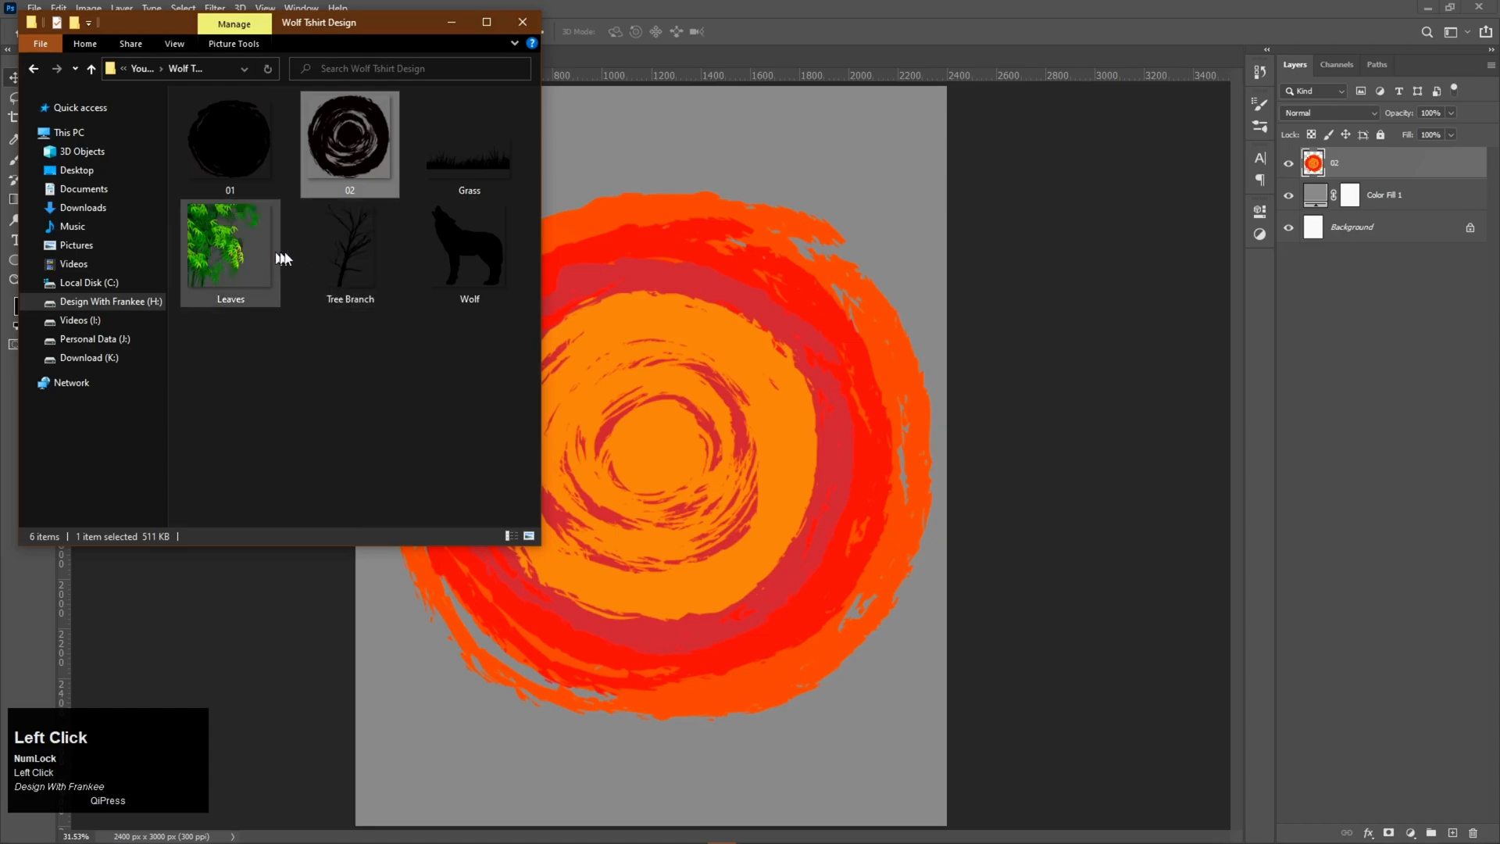
pyautogui.moveTo(448, 163); pyautogui.dragTo(689, 679)
pyautogui.doubleClick(687, 676)
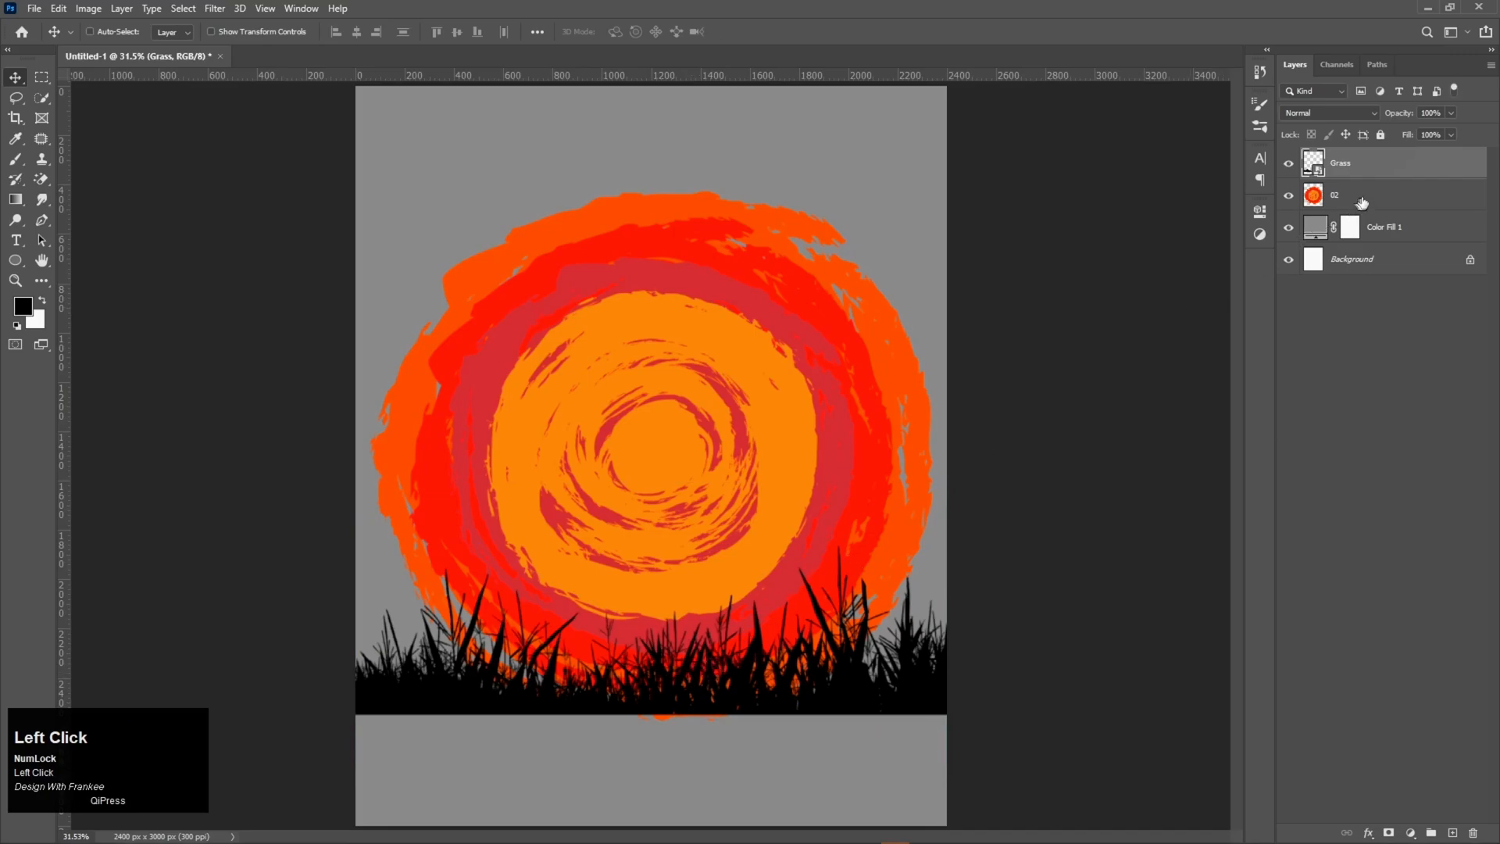
# Duplicate the Grass layer twice, moving each copy slightly higher to thicken the grass.
pyautogui.moveTo(1398, 171); pyautogui.dragTo(1452, 833)
pyautogui.moveTo(634, 687)
pyautogui.mouseDown()
pyautogui.moveTo(626, 653)
pyautogui.moveTo(636, 669)
pyautogui.mouseUp()
pyautogui.moveTo(1423, 174); pyautogui.dragTo(1450, 822)
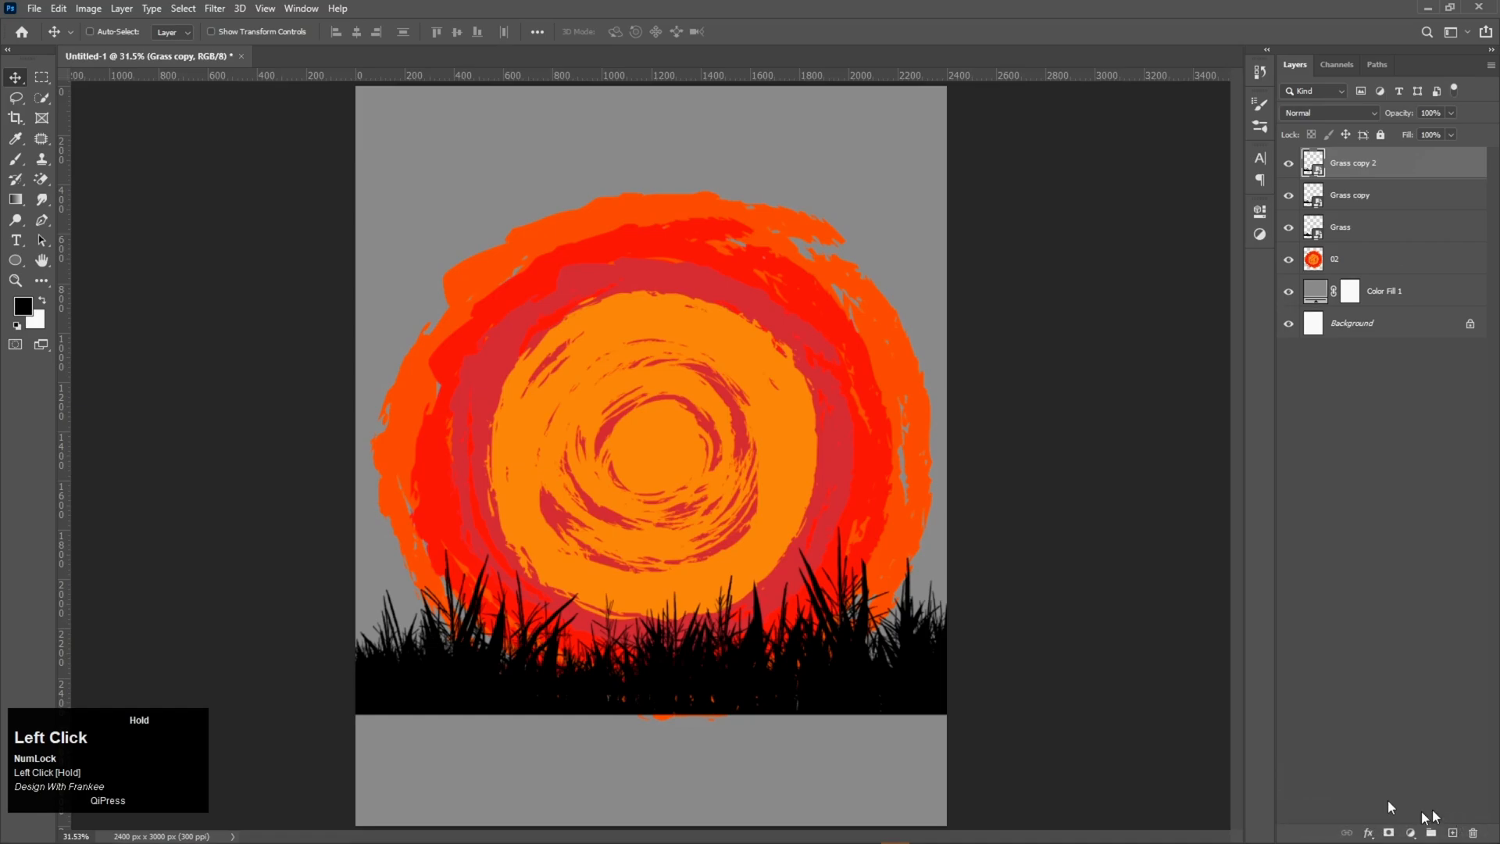
pyautogui.moveTo(701, 669); pyautogui.dragTo(700, 648)
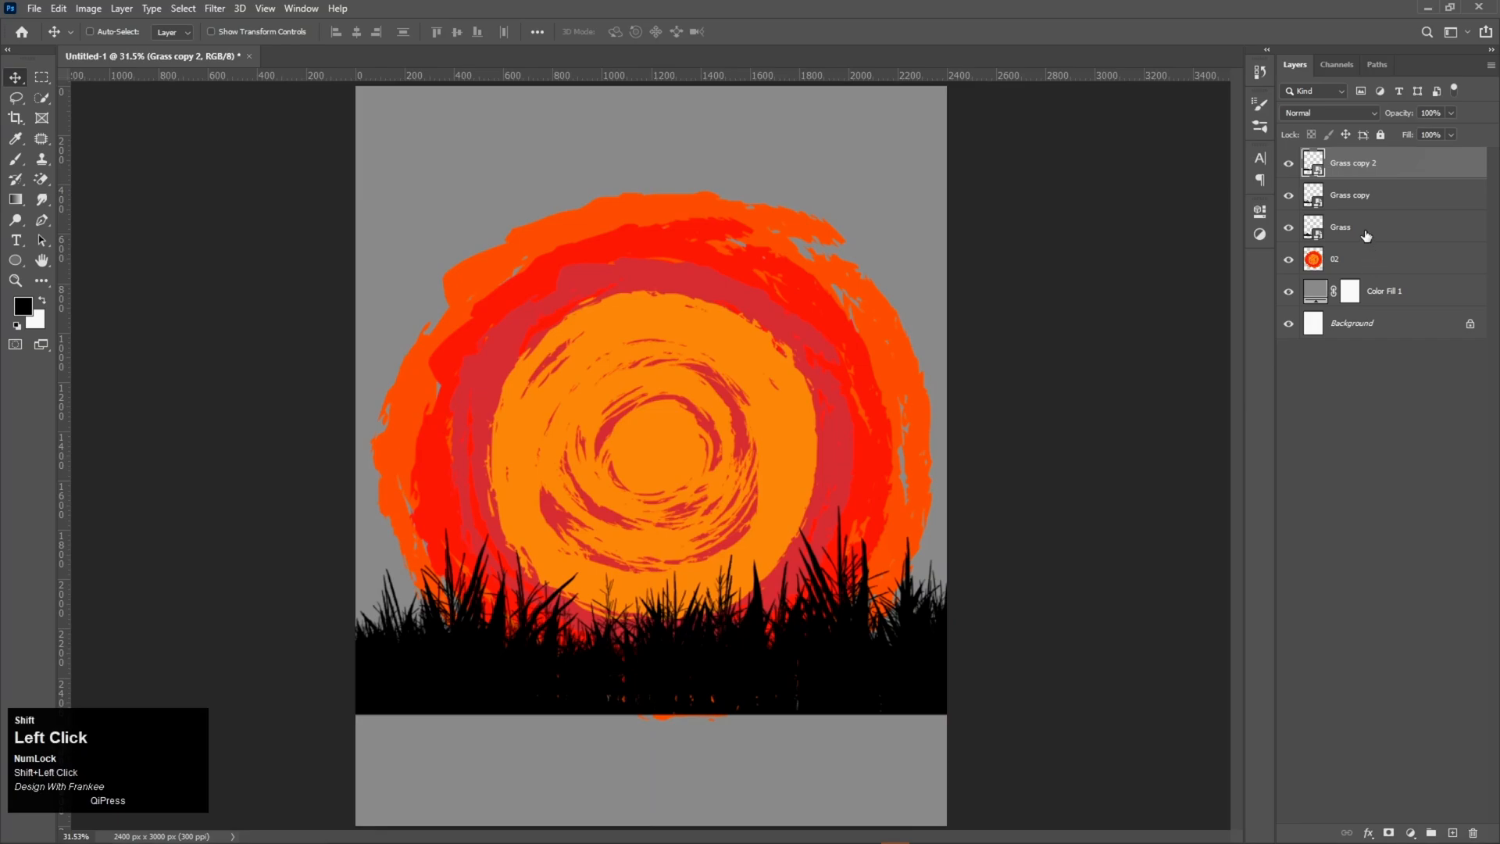
# Move the three grass layers down slightly together, rasterize them and merge them into one layer.
pyautogui.keyDown('shift'); pyautogui.click(1365, 235); pyautogui.keyUp('shift')
pyautogui.moveTo(749, 673); pyautogui.dragTo(749, 684)
pyautogui.rightClick(1391, 198)
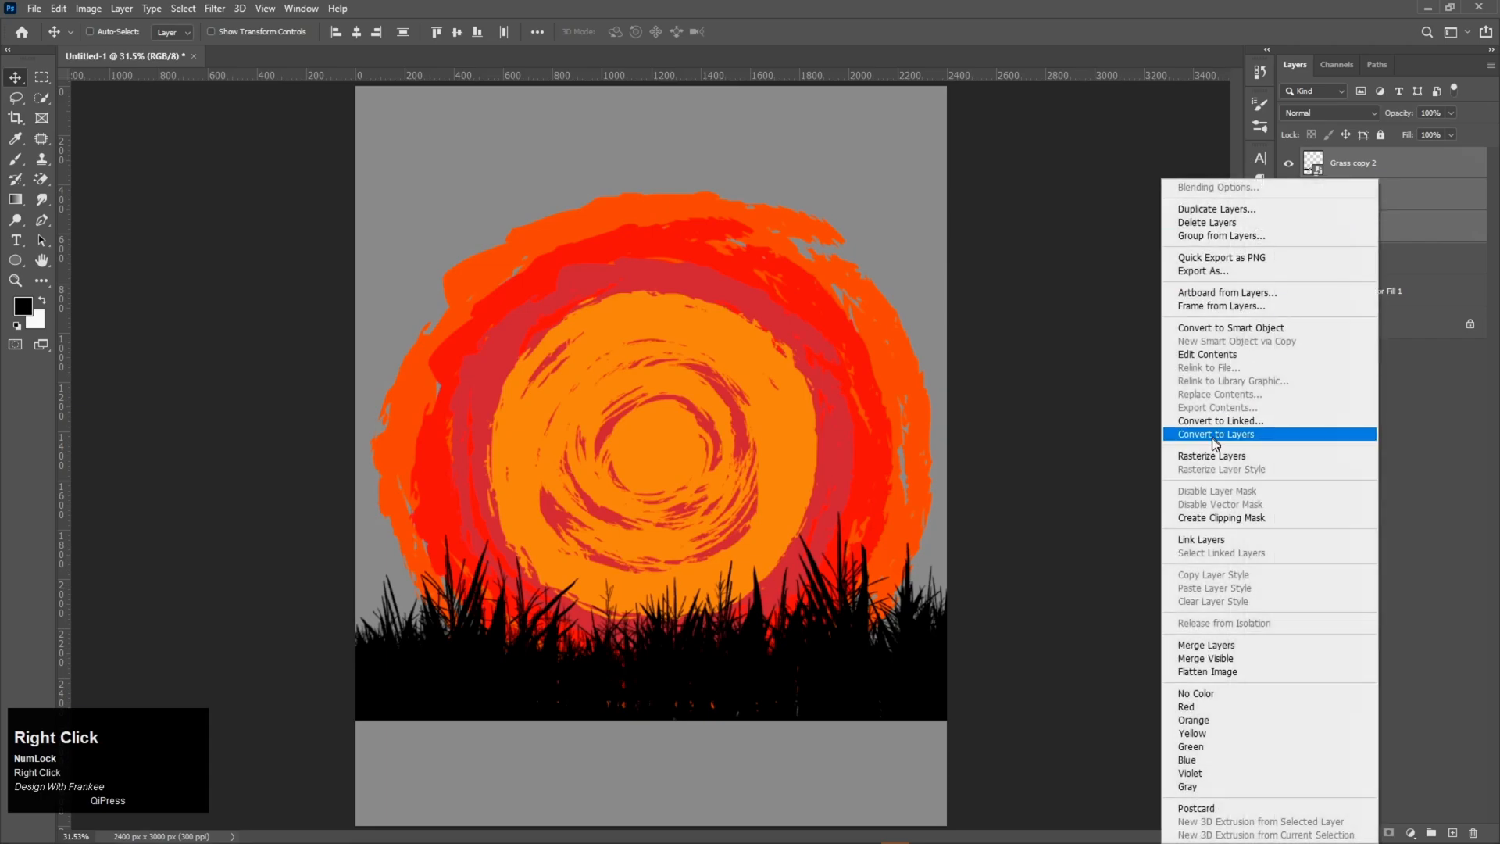
pyautogui.click(1213, 457)
pyautogui.rightClick(1282, 403)
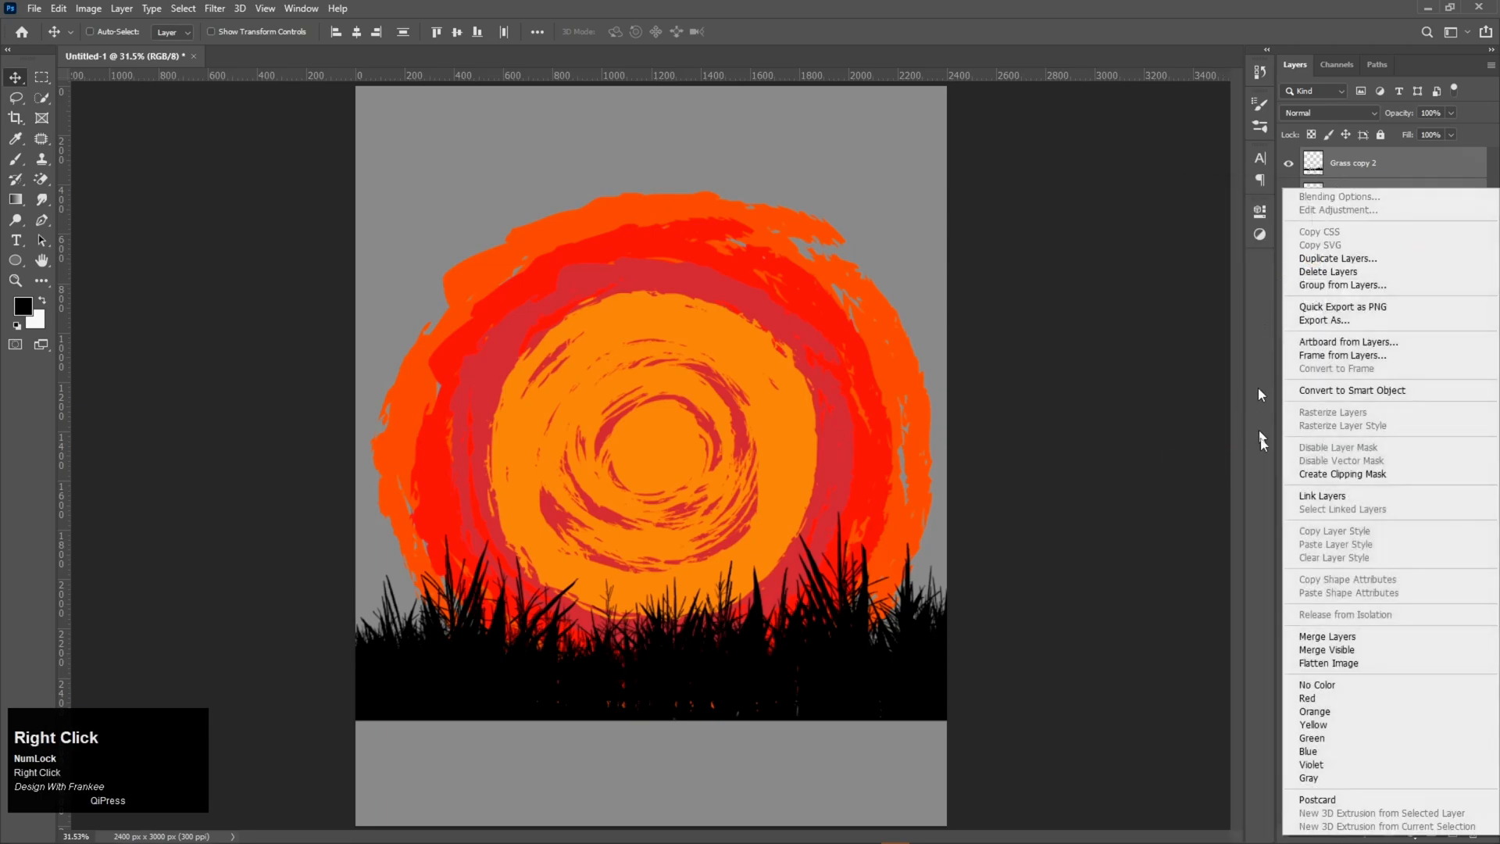
pyautogui.click(1331, 636)
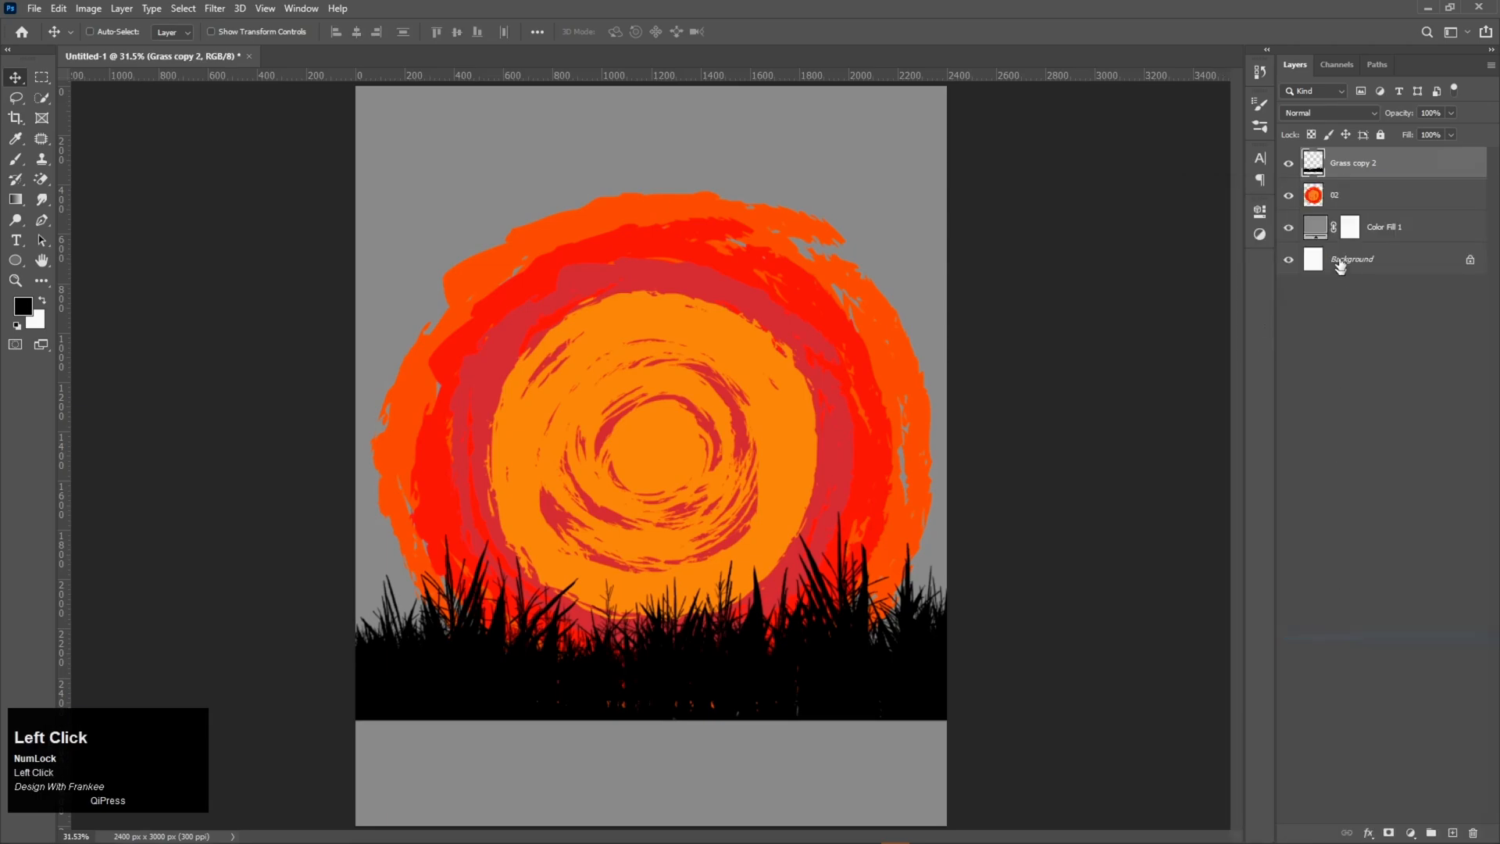
# Cut the grass silhouette out of circle layer 02, deselect, and check the cutout by toggling the grass layer's visibility.
pyautogui.rightClick(1318, 171)
pyautogui.click(1331, 209)
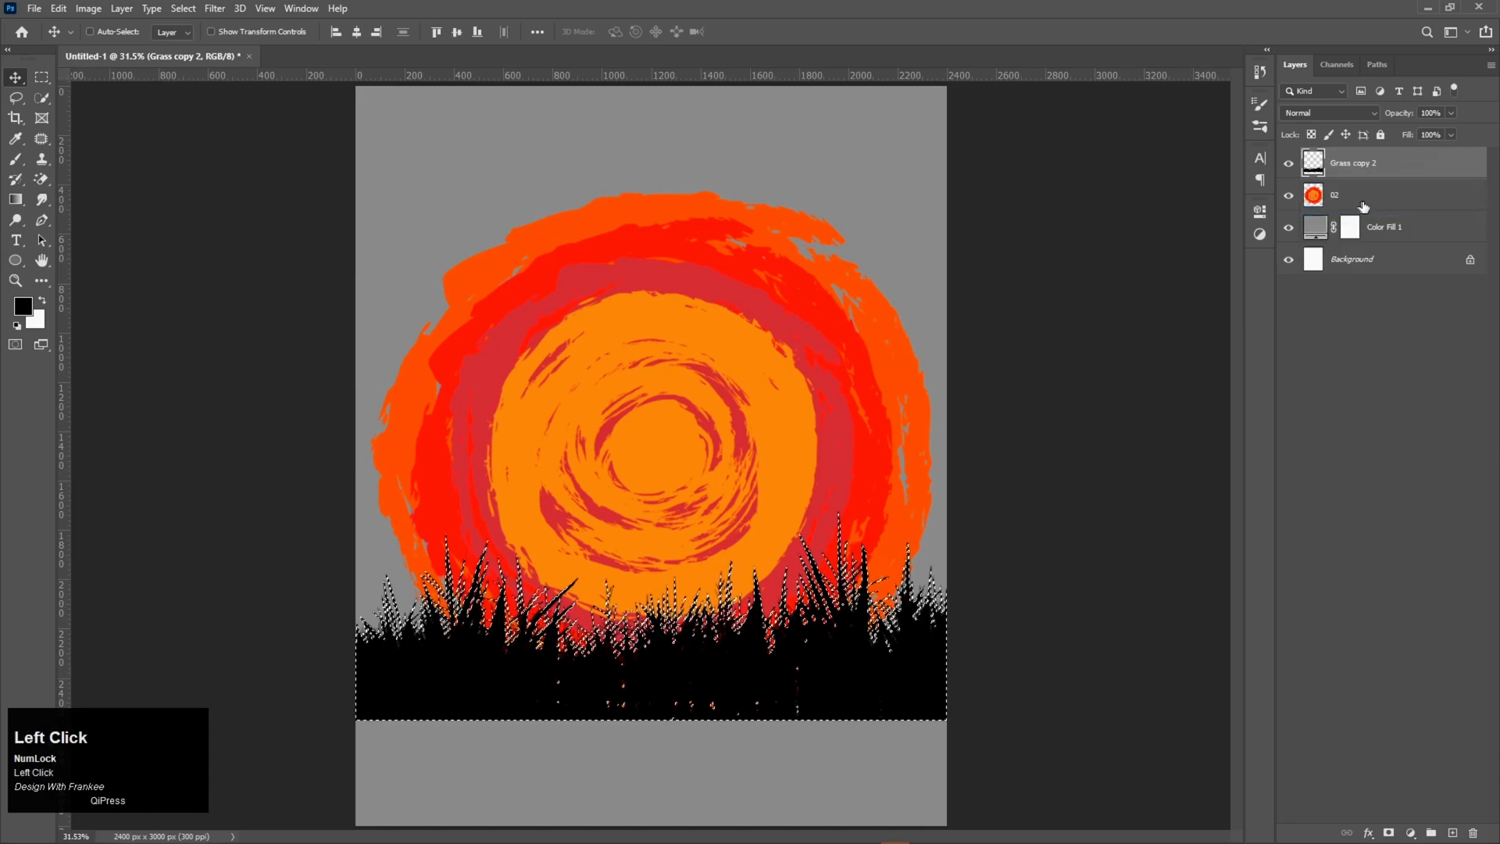
pyautogui.click(1391, 195)
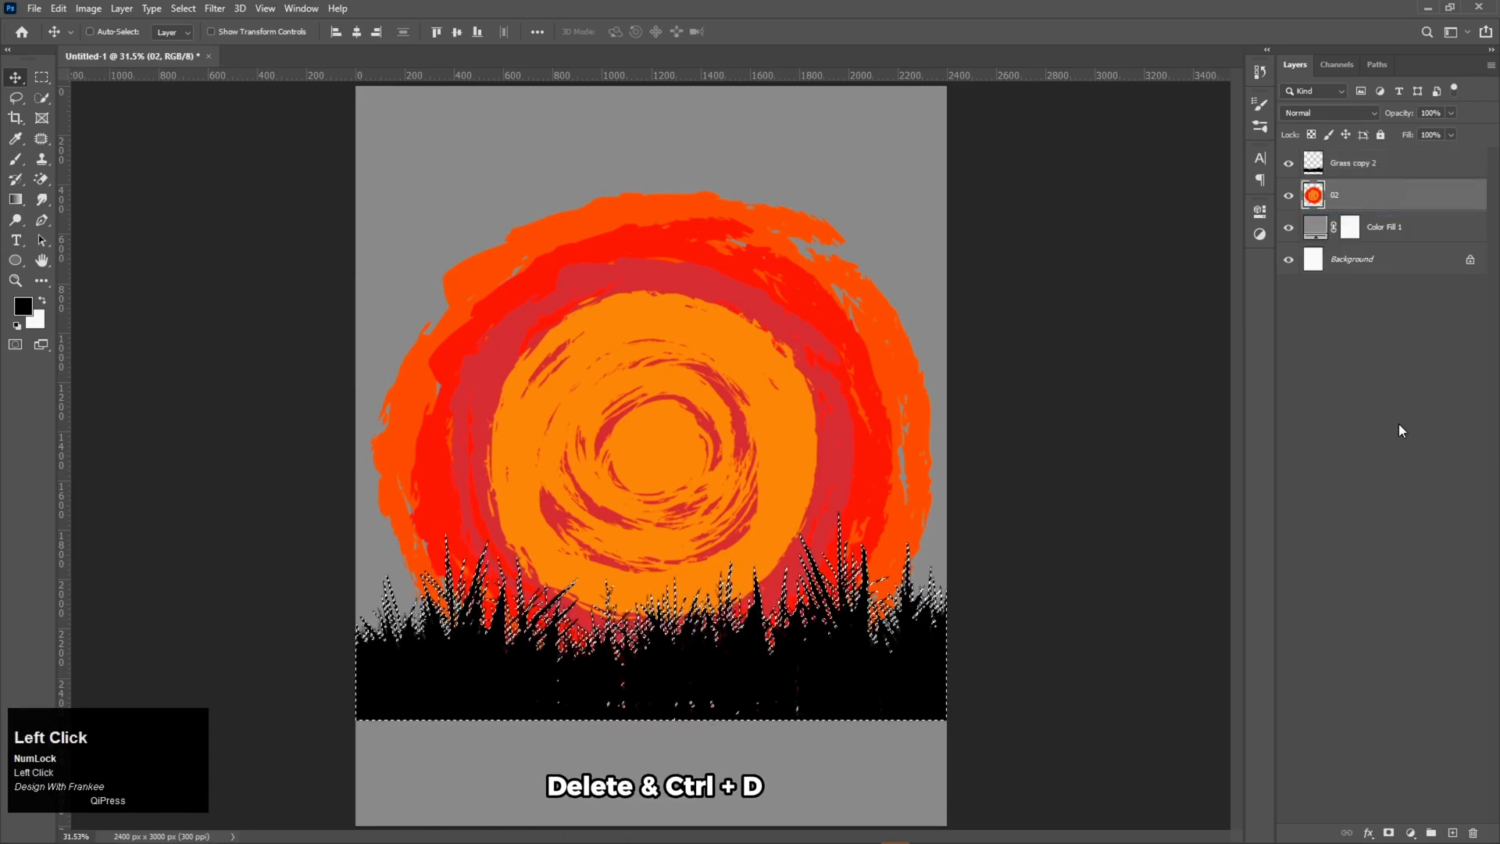
pyautogui.press('Delete')
pyautogui.hotkey('ctrl', 'd')
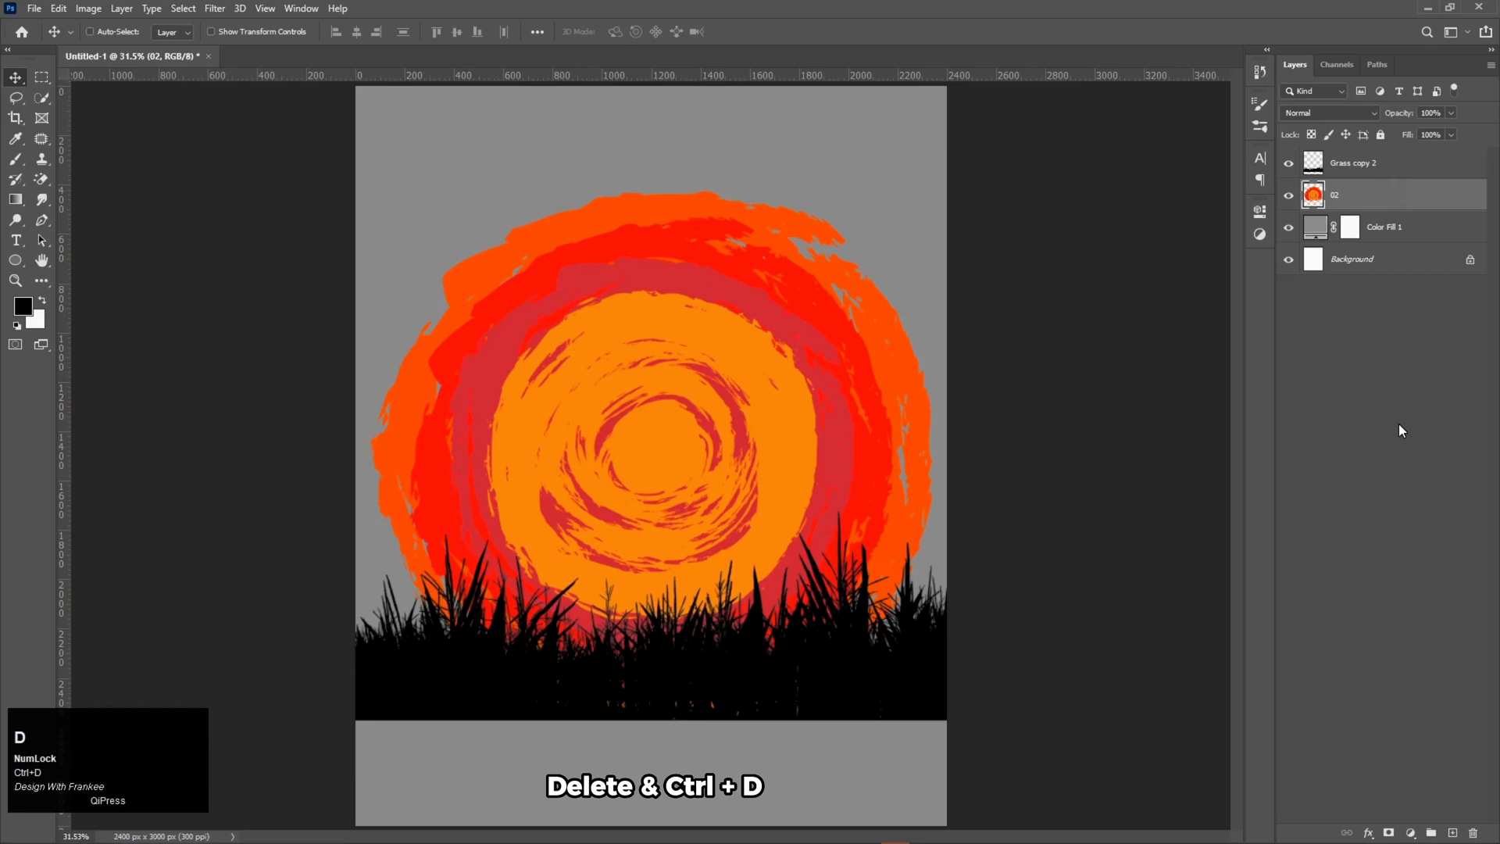
pyautogui.click(1288, 162)
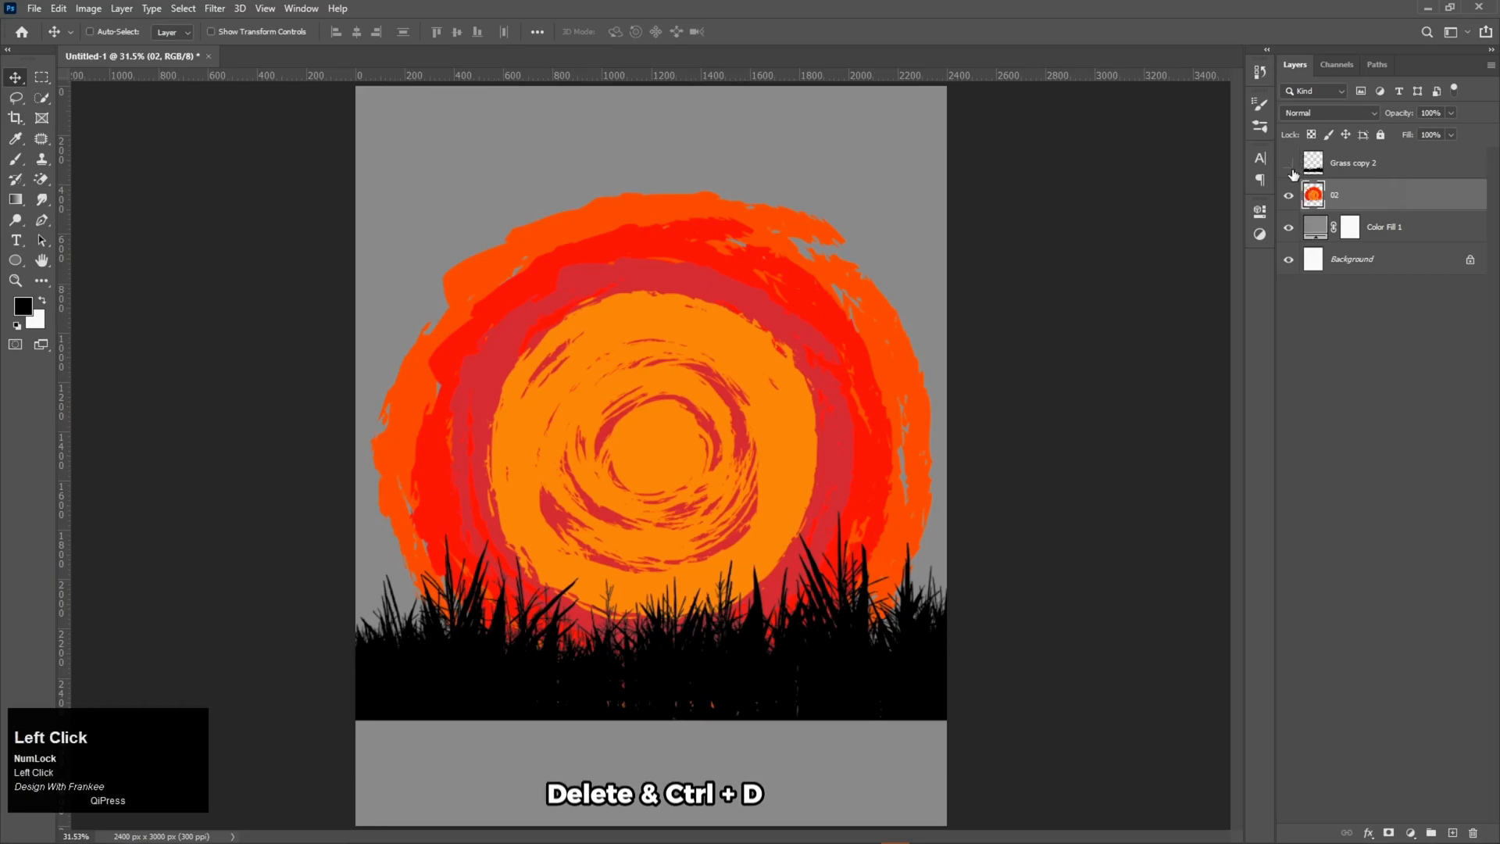
pyautogui.click(1364, 164)
pyautogui.click(1288, 164)
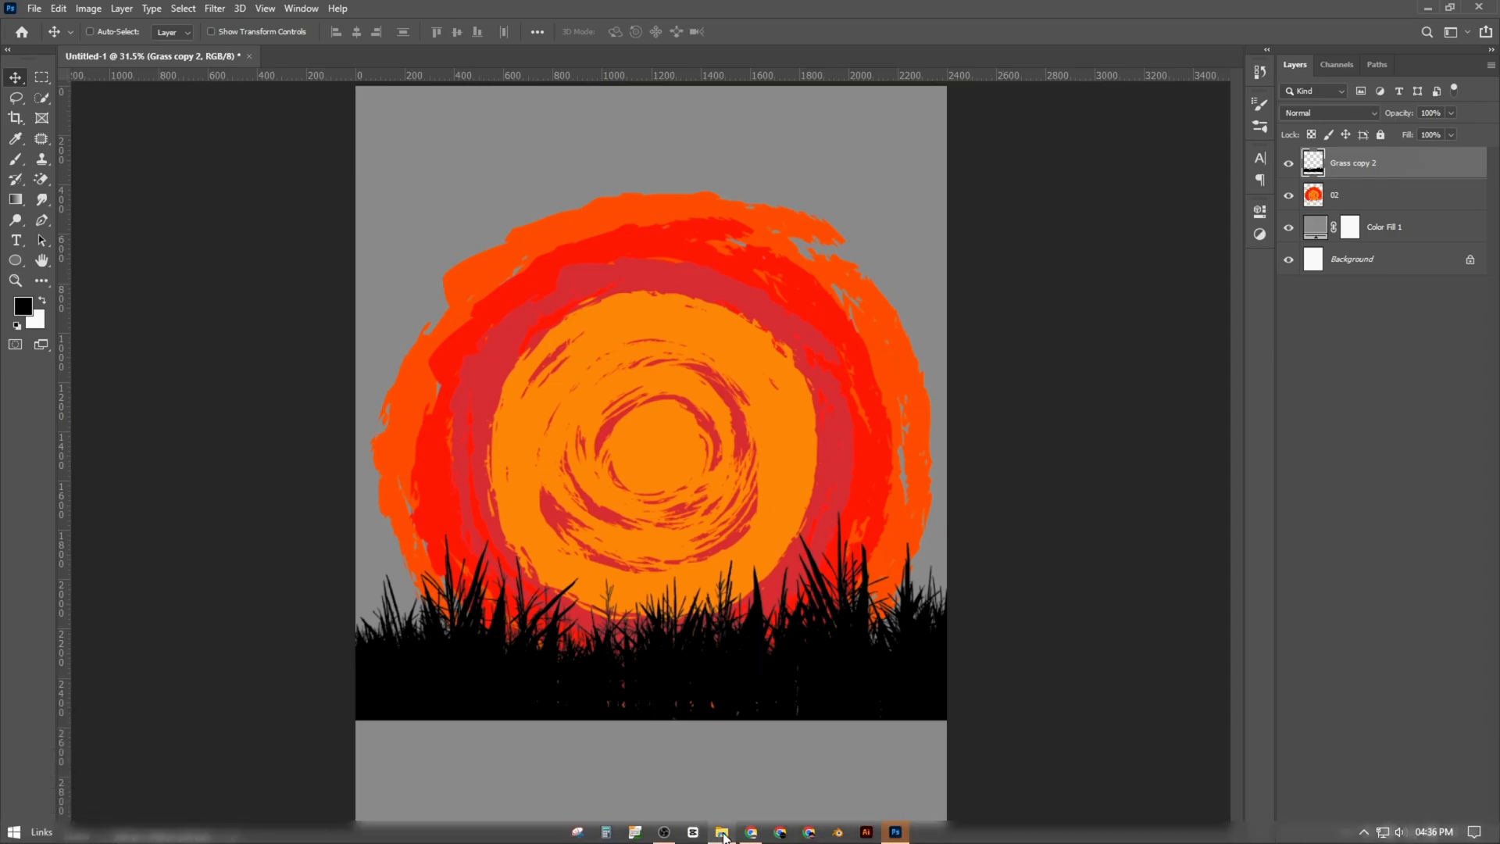
# Place the Wolf image above the grass, scaled to about 3.96%, with its feet in the grass on the circle's right half.
pyautogui.click(722, 833)
pyautogui.moveTo(467, 247); pyautogui.dragTo(752, 538)
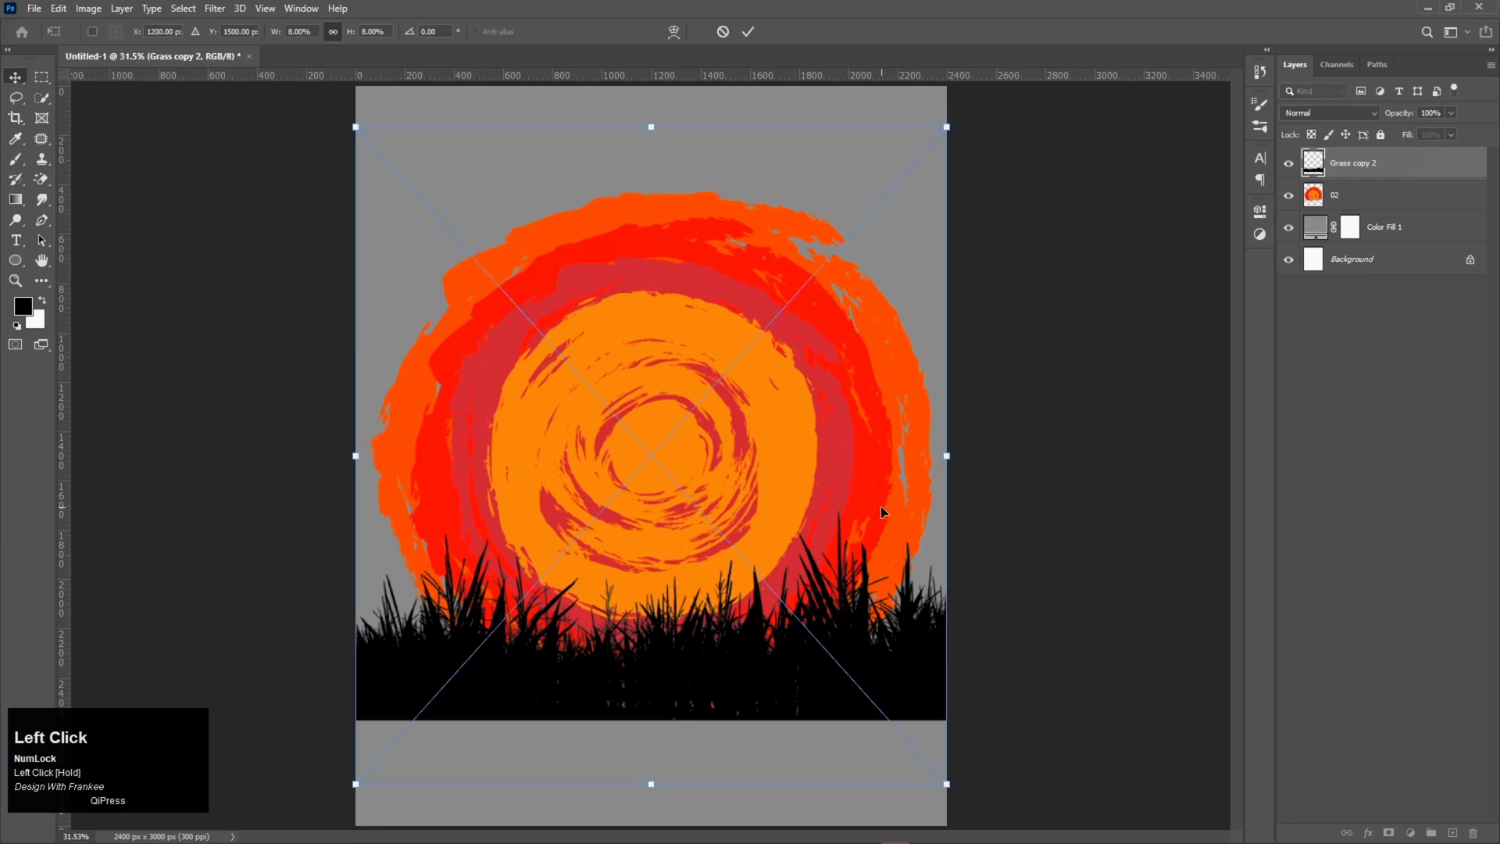
pyautogui.moveTo(947, 458); pyautogui.dragTo(812, 457)
pyautogui.moveTo(723, 482); pyautogui.dragTo(789, 536)
pyautogui.moveTo(897, 508); pyautogui.dragTo(844, 520)
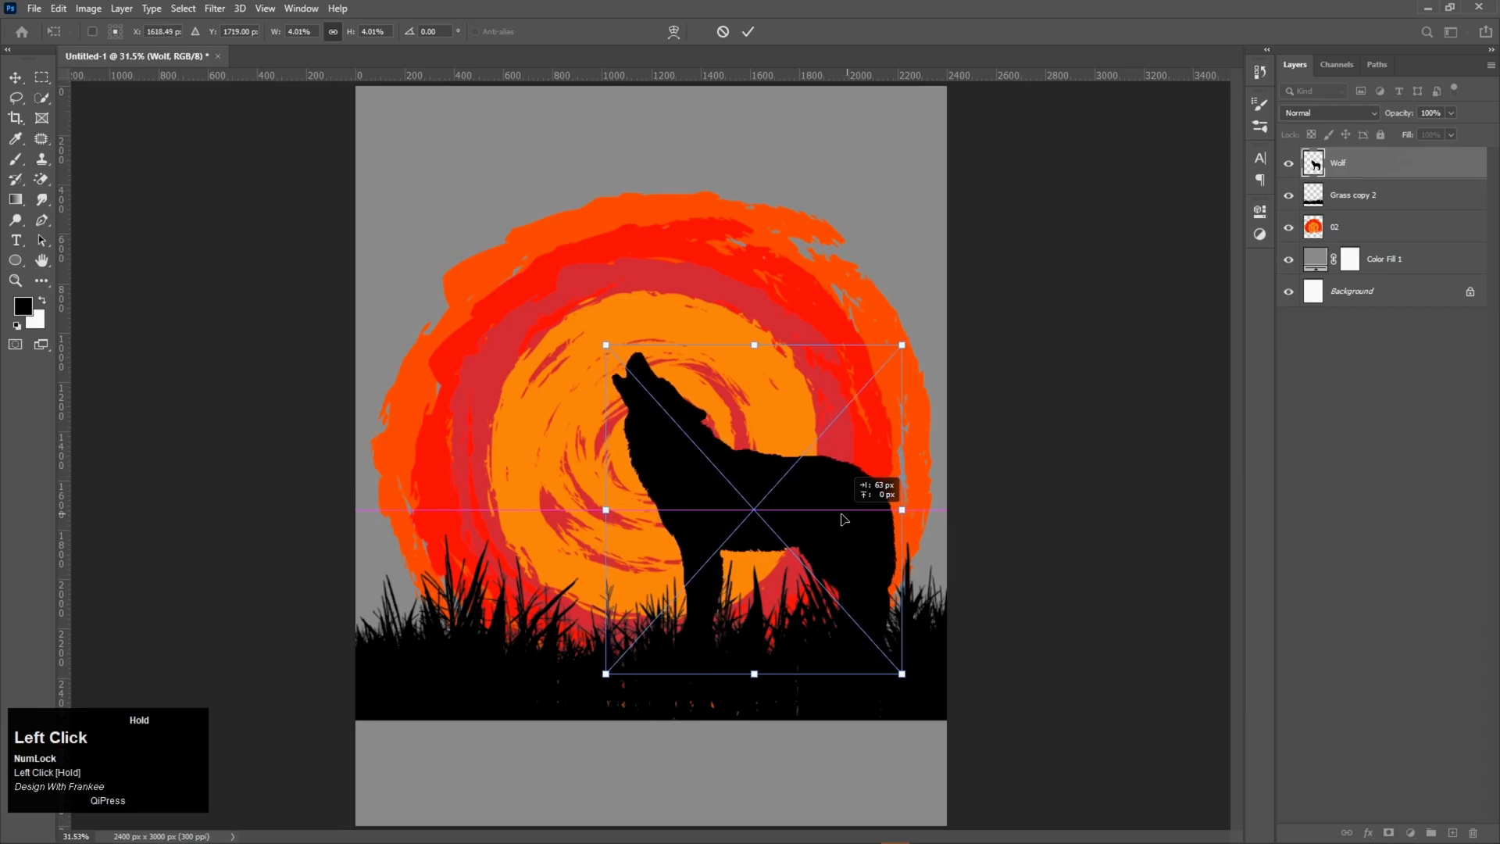
pyautogui.moveTo(848, 517); pyautogui.dragTo(901, 509)
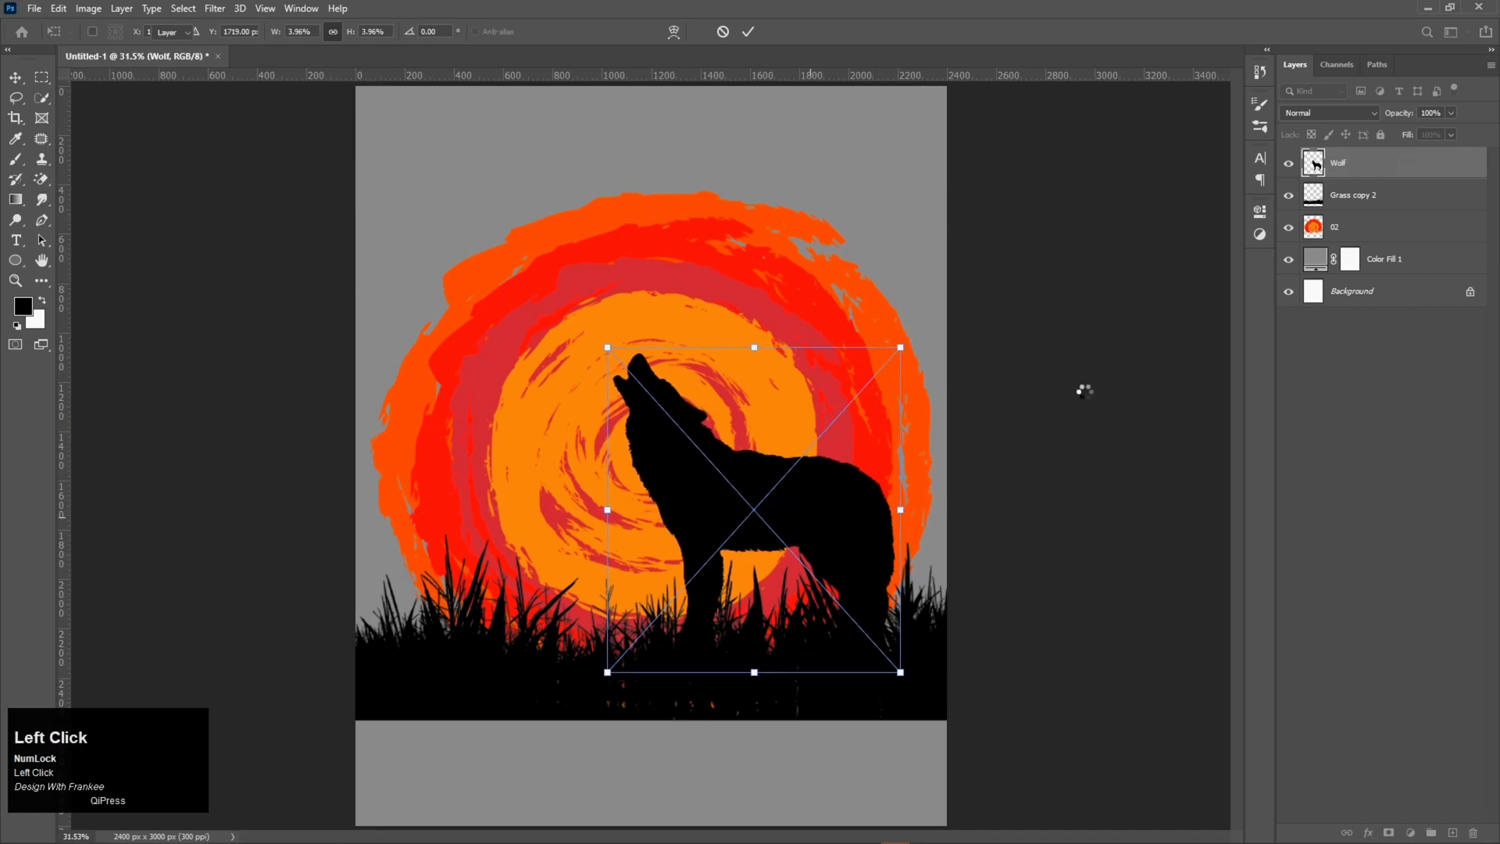
pyautogui.press('Return')
# Cut the wolf silhouette out of circle layer 02, deselect, and check the cutout by toggling the Wolf layer's visibility.
pyautogui.rightClick(1304, 162)
pyautogui.click(1318, 203)
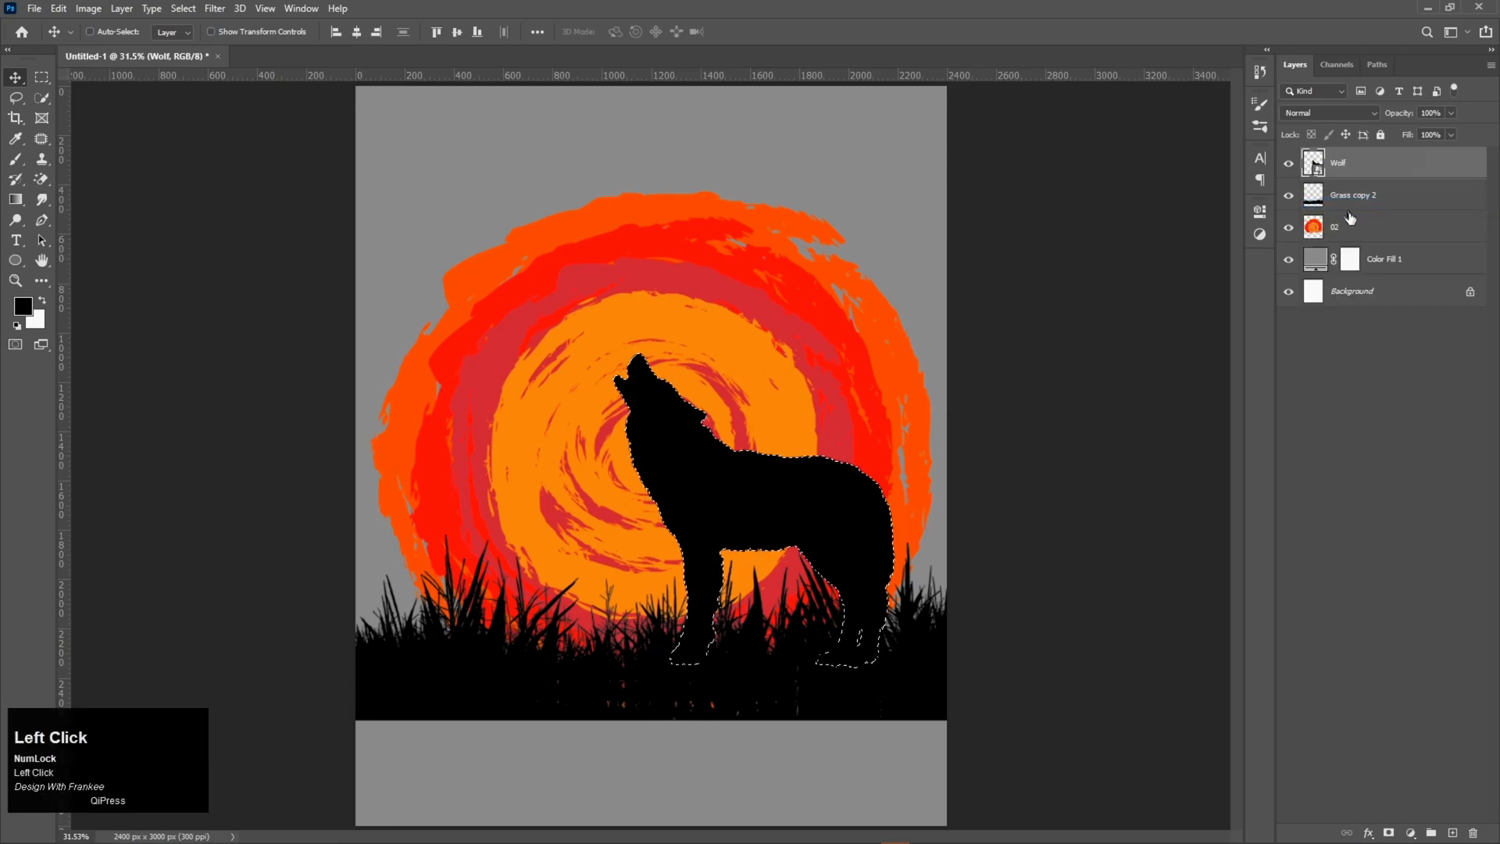
pyautogui.click(1355, 228)
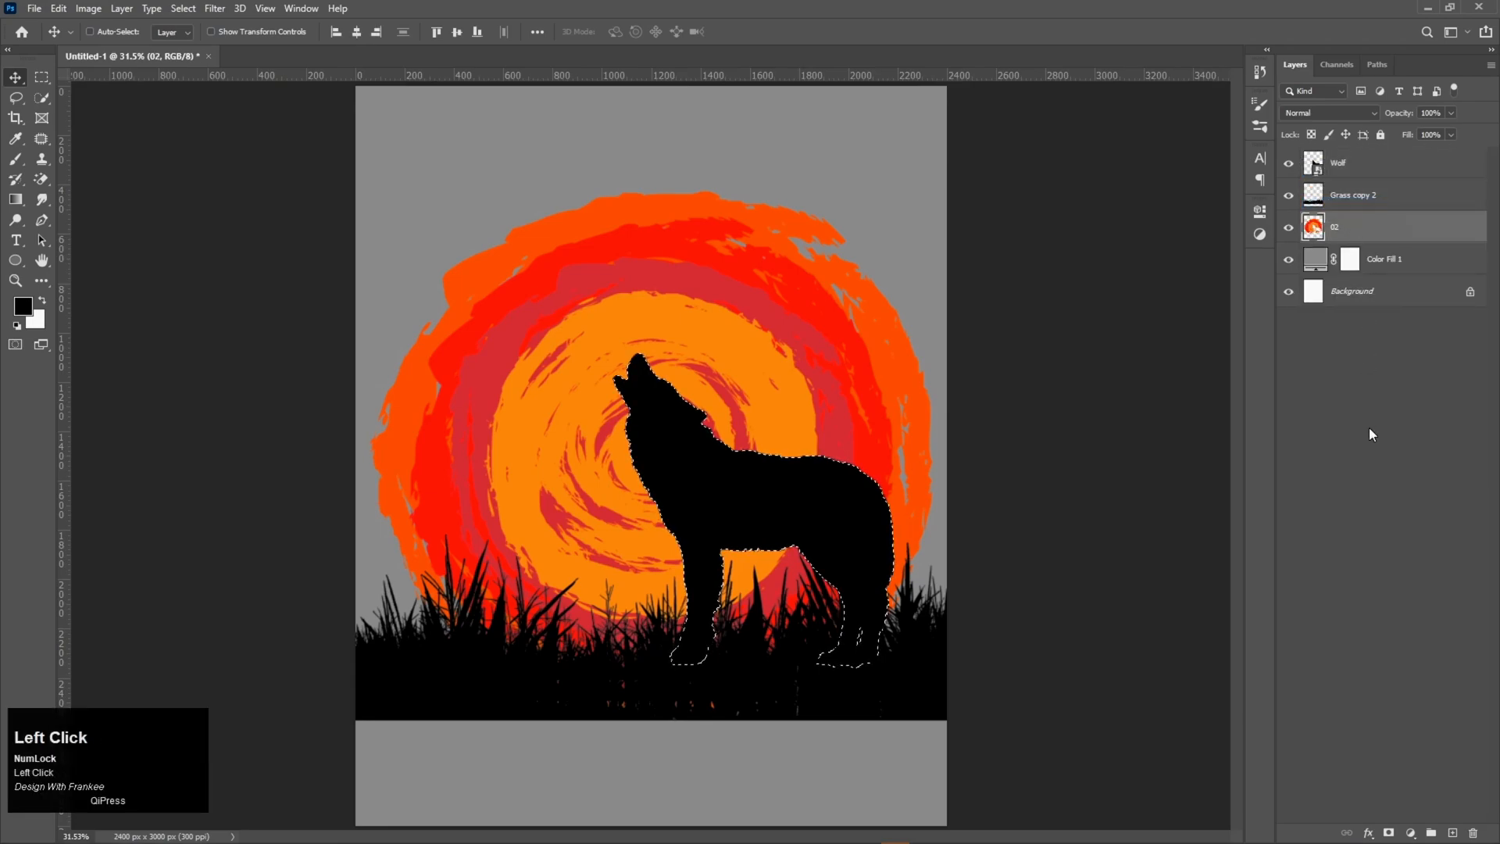
pyautogui.hotkey('ctrl', 'd')
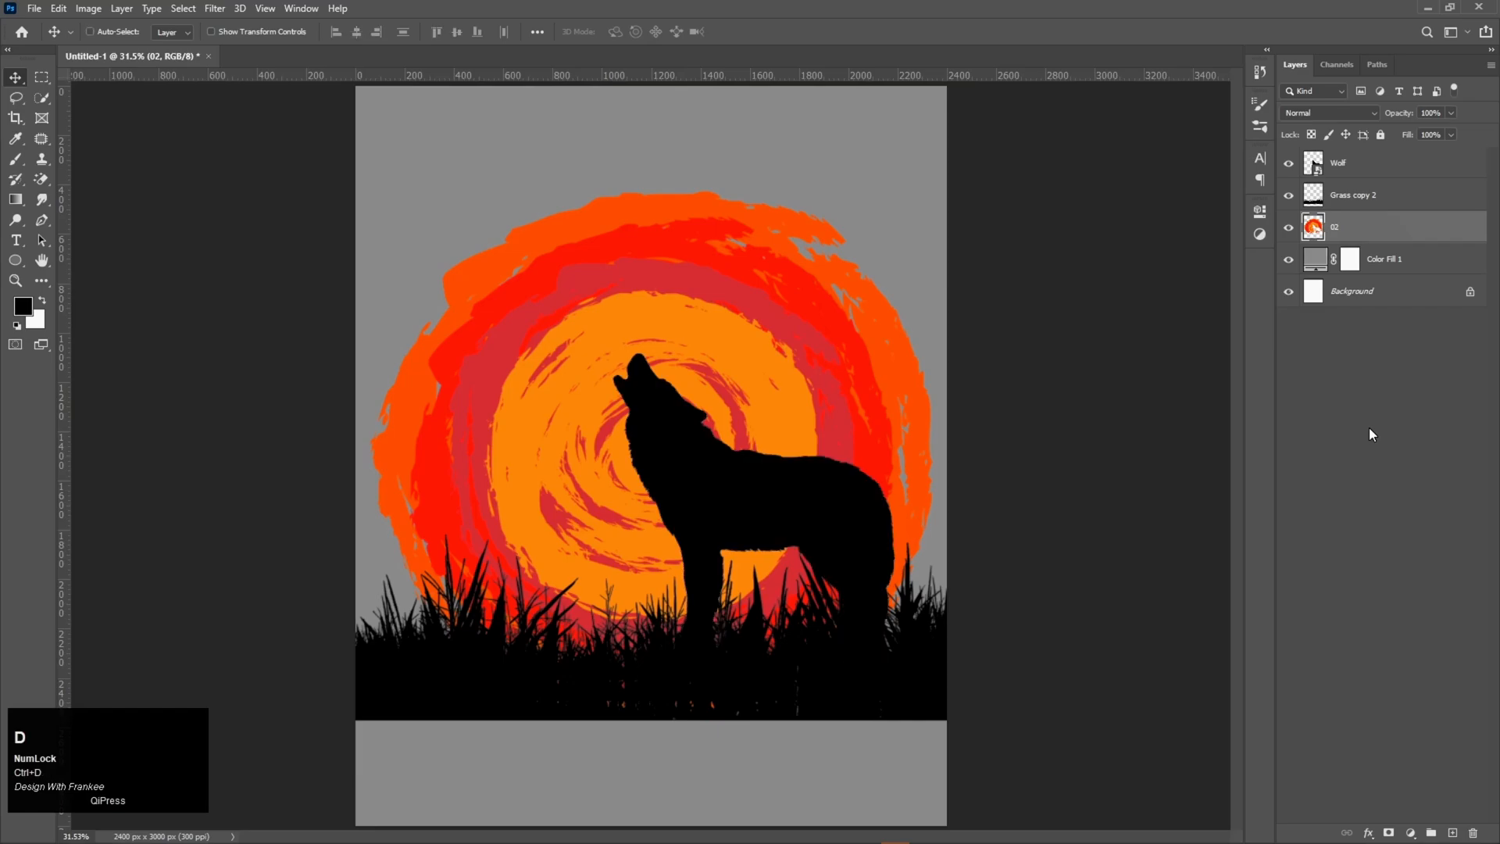
pyautogui.click(1289, 164)
pyautogui.click(1289, 164)
pyautogui.click(1350, 167)
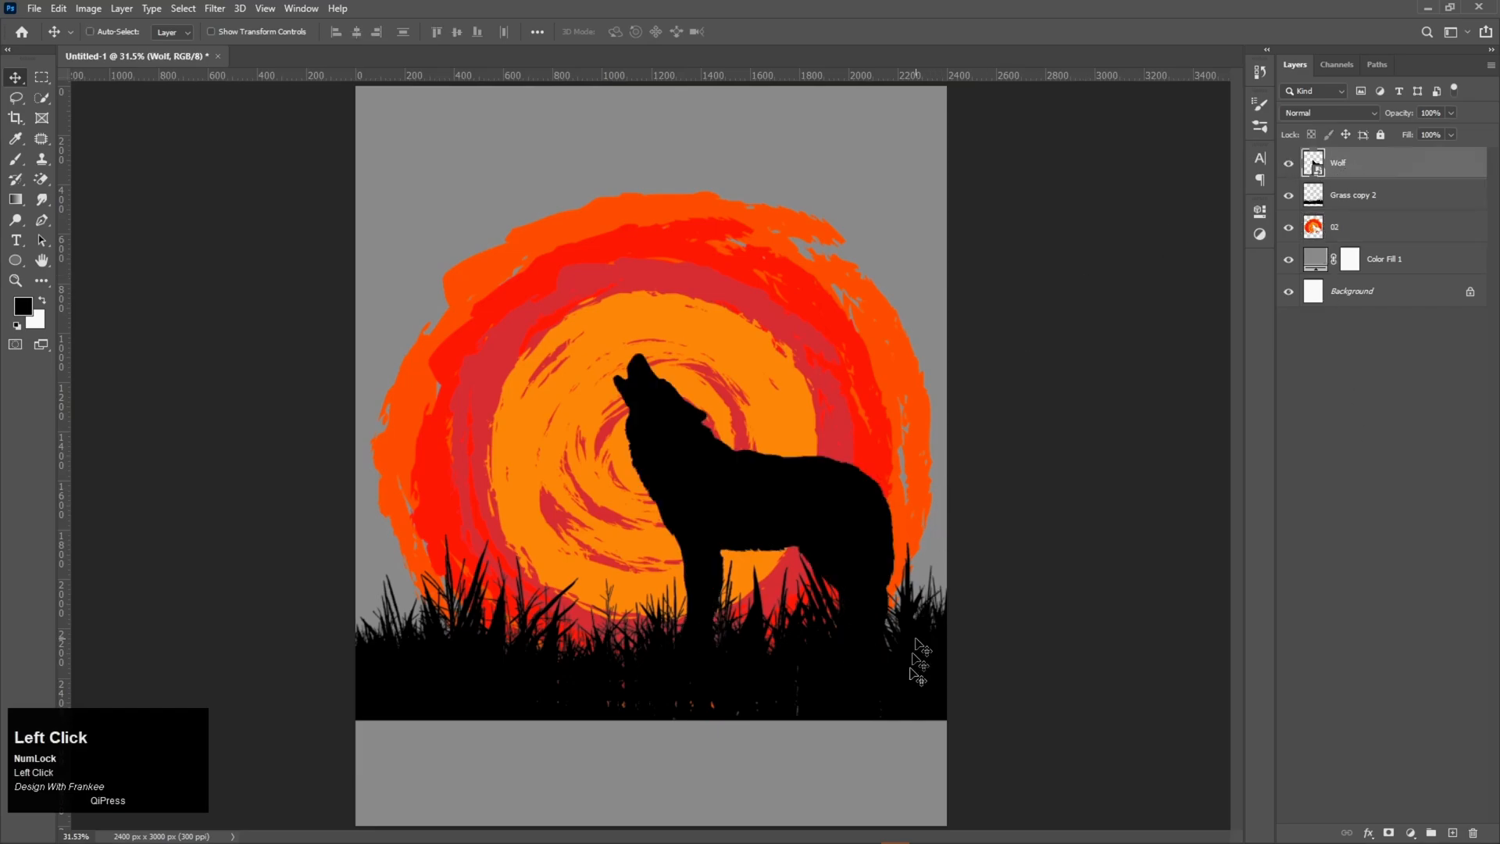
# Place the Tree Branch image at the canvas's upper left edge, scaled to about 24.1% and rotated about 43° toward the circle.
pyautogui.click(723, 831)
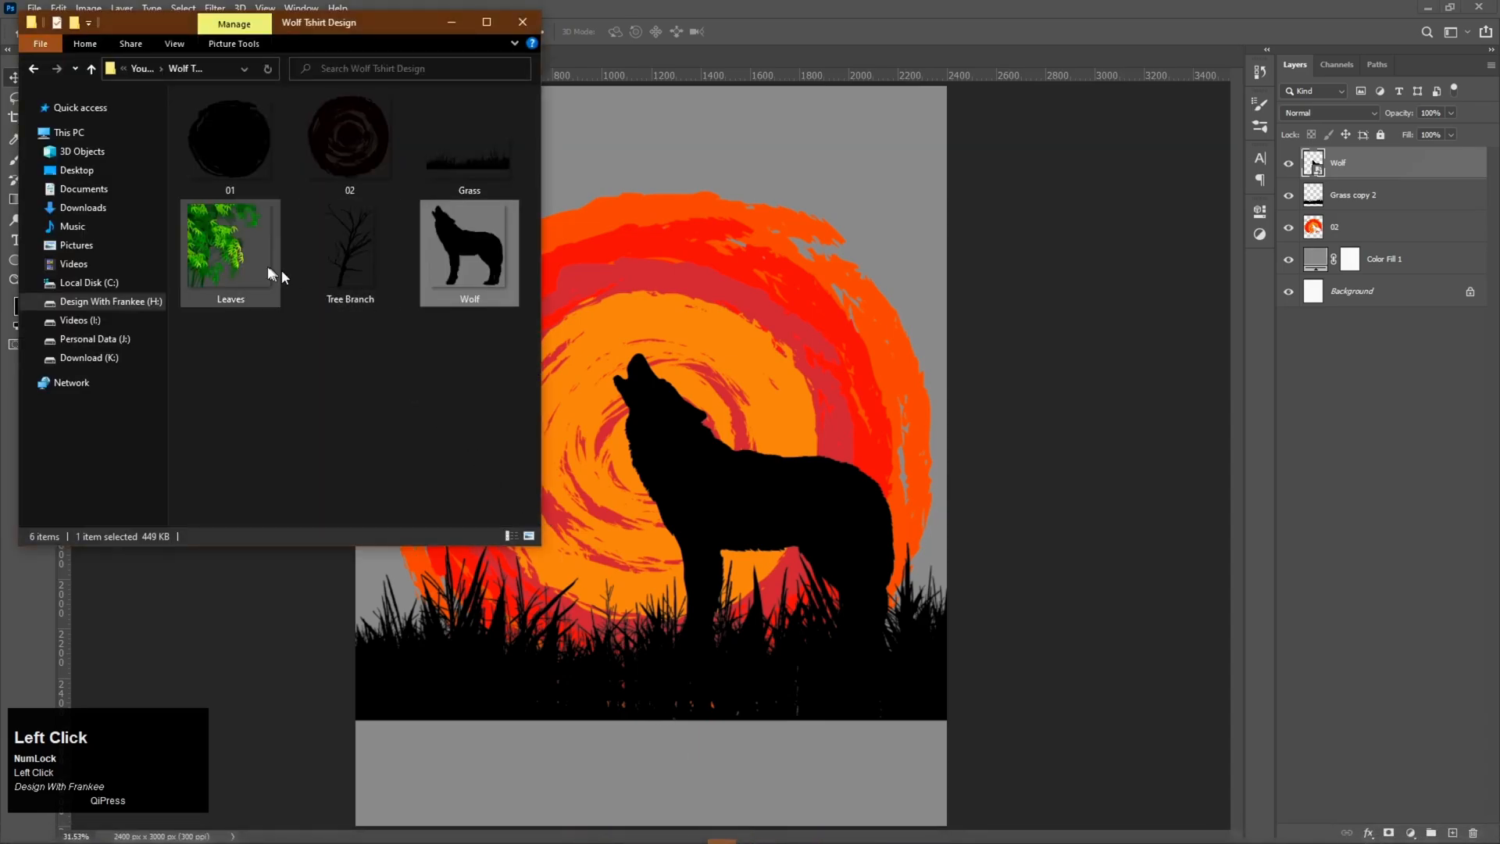
pyautogui.moveTo(349, 253); pyautogui.dragTo(685, 476)
pyautogui.moveTo(877, 455); pyautogui.dragTo(753, 455)
pyautogui.moveTo(777, 260); pyautogui.dragTo(873, 387)
pyautogui.moveTo(667, 460); pyautogui.dragTo(457, 357)
pyautogui.moveTo(629, 290); pyautogui.dragTo(603, 289)
pyautogui.moveTo(461, 354); pyautogui.dragTo(471, 298)
pyautogui.moveTo(629, 226); pyautogui.dragTo(632, 234)
pyautogui.moveTo(526, 269); pyautogui.dragTo(552, 245)
pyautogui.doubleClick(504, 273)
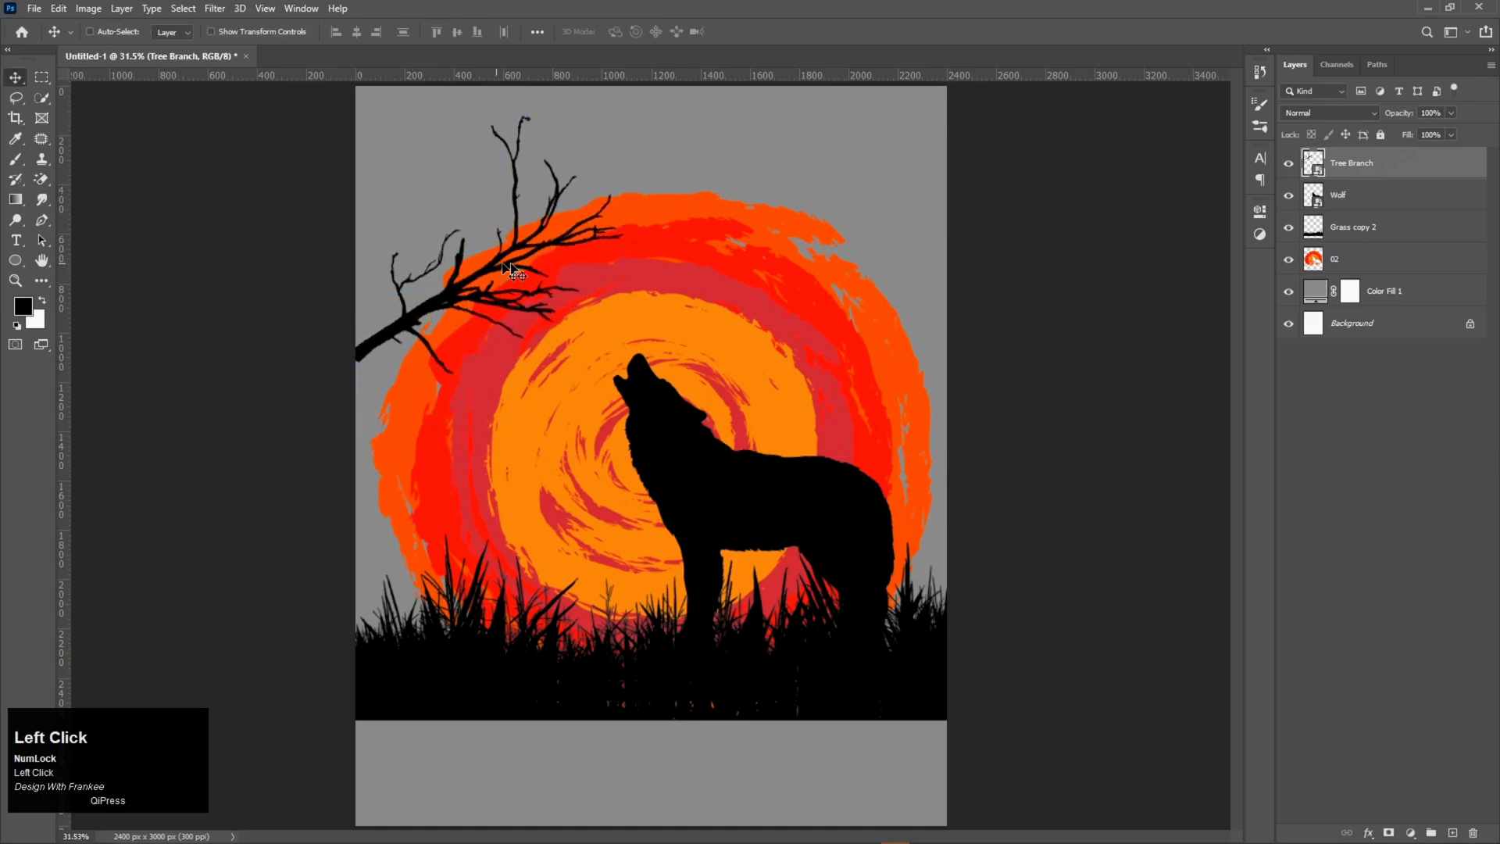
# Duplicate the tree branch, rotate the copy to about 62°, scale it to about 20.7% and fit it just below the original.
pyautogui.moveTo(1359, 164); pyautogui.dragTo(1452, 832)
pyautogui.moveTo(488, 293); pyautogui.dragTo(484, 330)
pyautogui.hotkey('ctrl', 't')
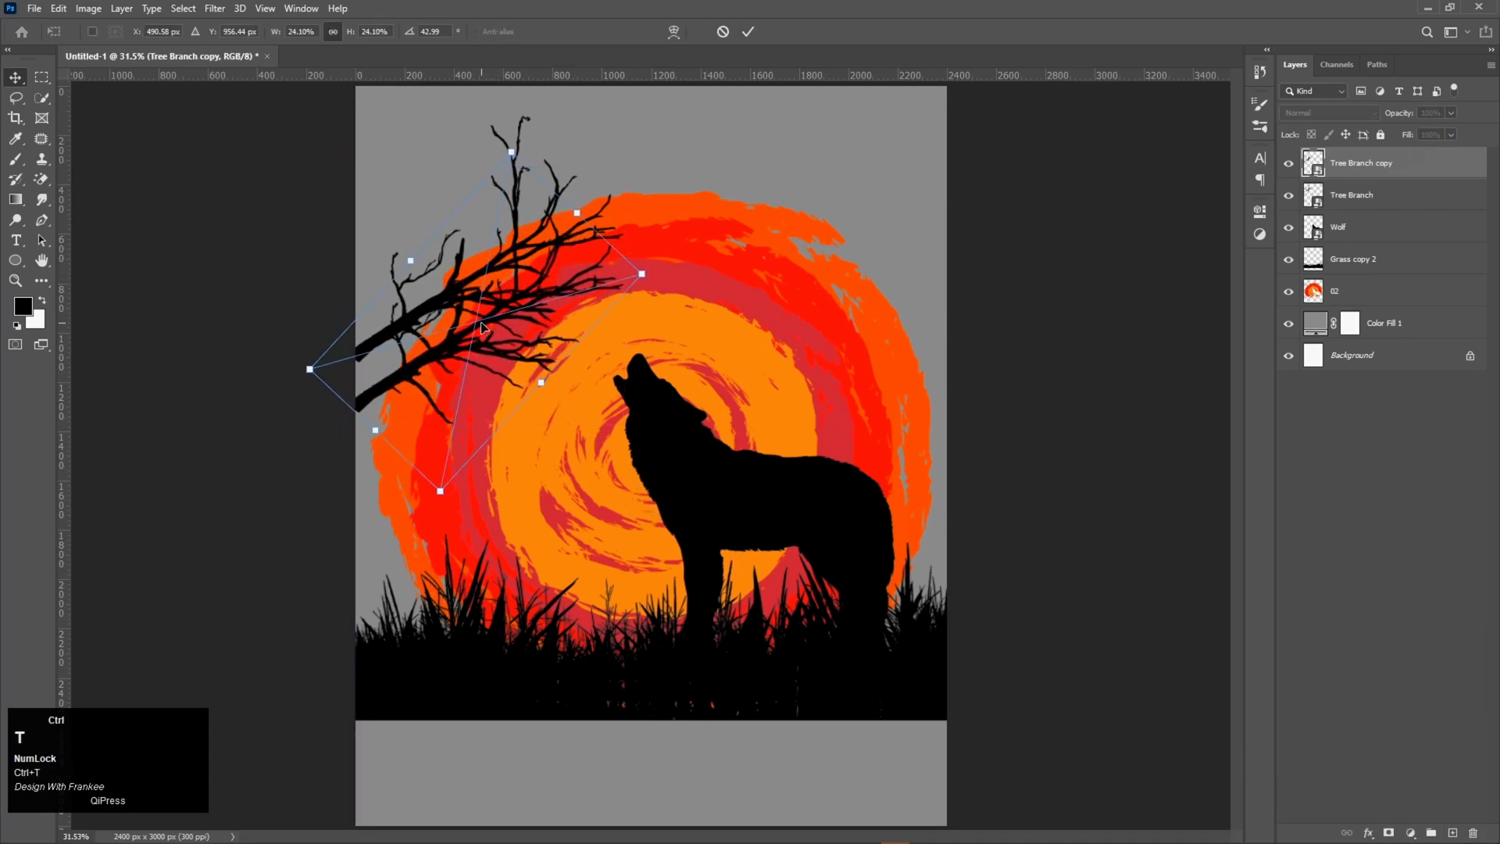
pyautogui.moveTo(660, 260); pyautogui.dragTo(670, 321)
pyautogui.moveTo(525, 321); pyautogui.dragTo(522, 324)
pyautogui.moveTo(650, 334); pyautogui.dragTo(625, 330)
pyautogui.moveTo(513, 336); pyautogui.dragTo(495, 345)
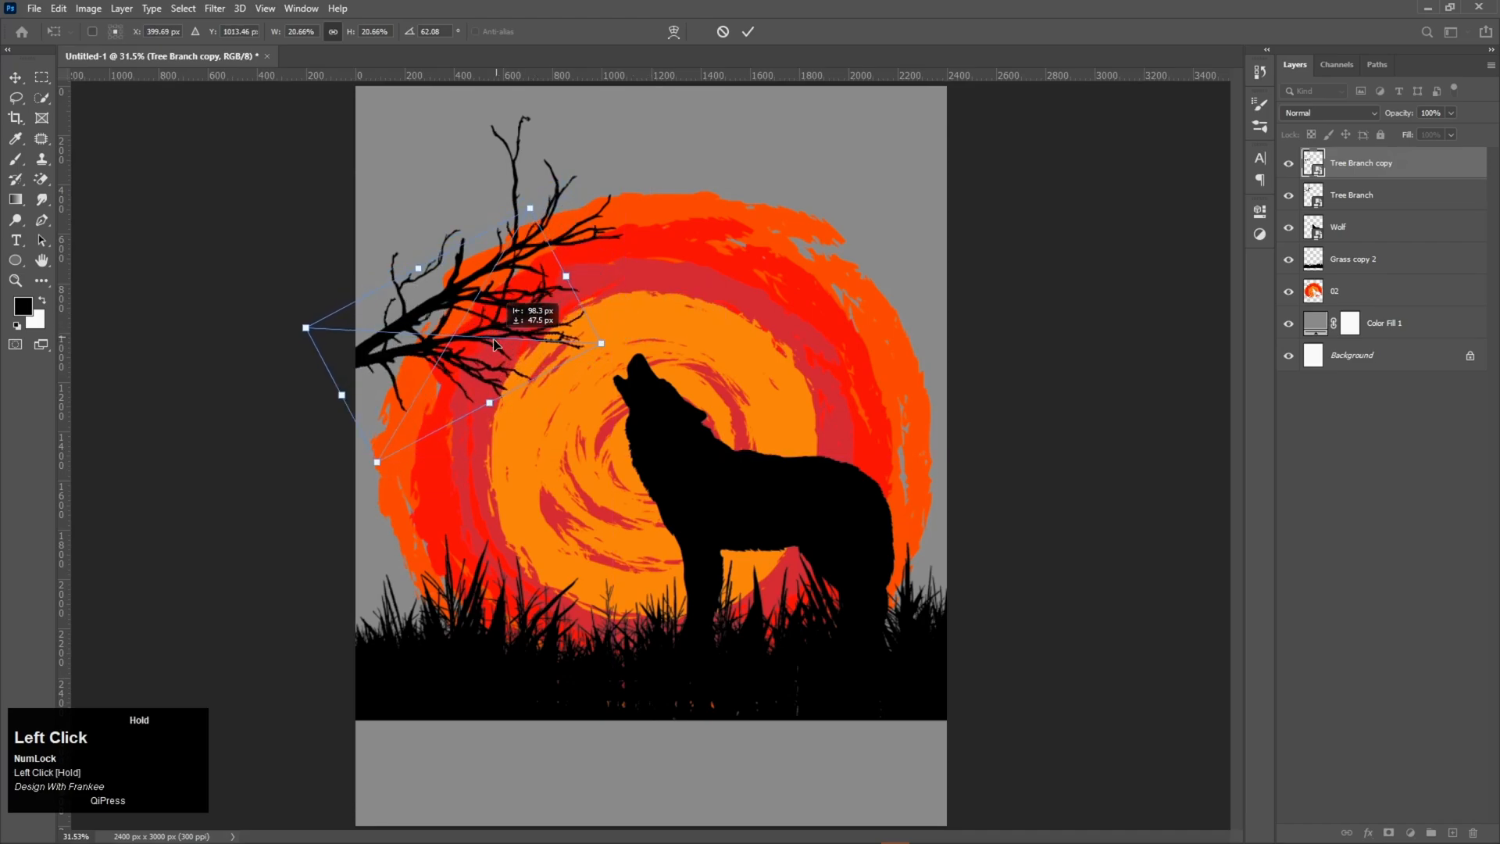
pyautogui.press('Return')
# Move both tree branch layers down slightly together and merge them into one layer.
pyautogui.keyDown('shift'); pyautogui.click(1365, 205); pyautogui.keyUp('shift')
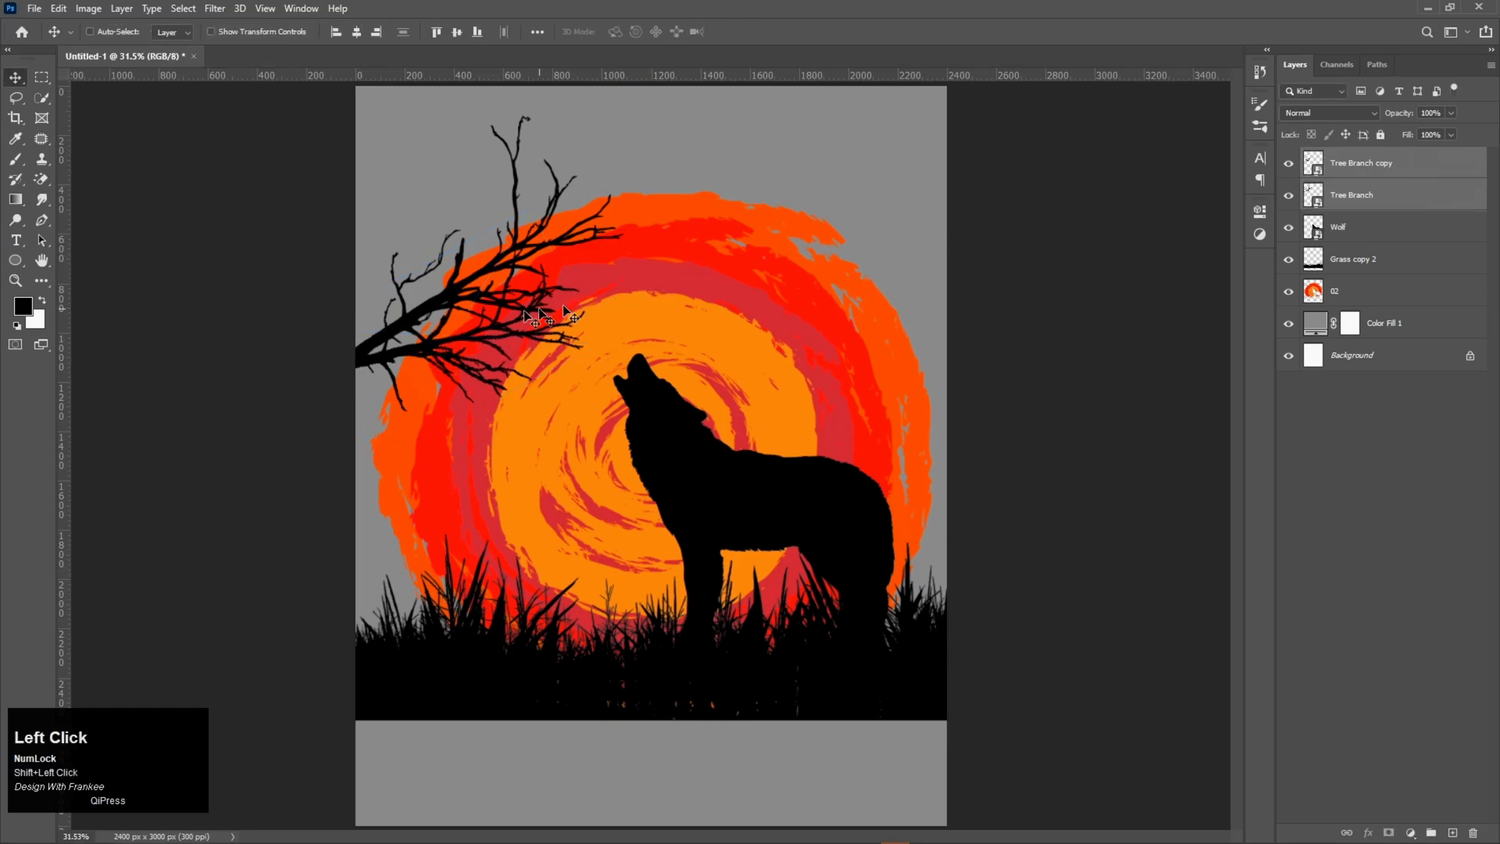
pyautogui.moveTo(465, 303)
pyautogui.mouseDown()
pyautogui.moveTo(455, 339)
pyautogui.moveTo(466, 322)
pyautogui.mouseUp()
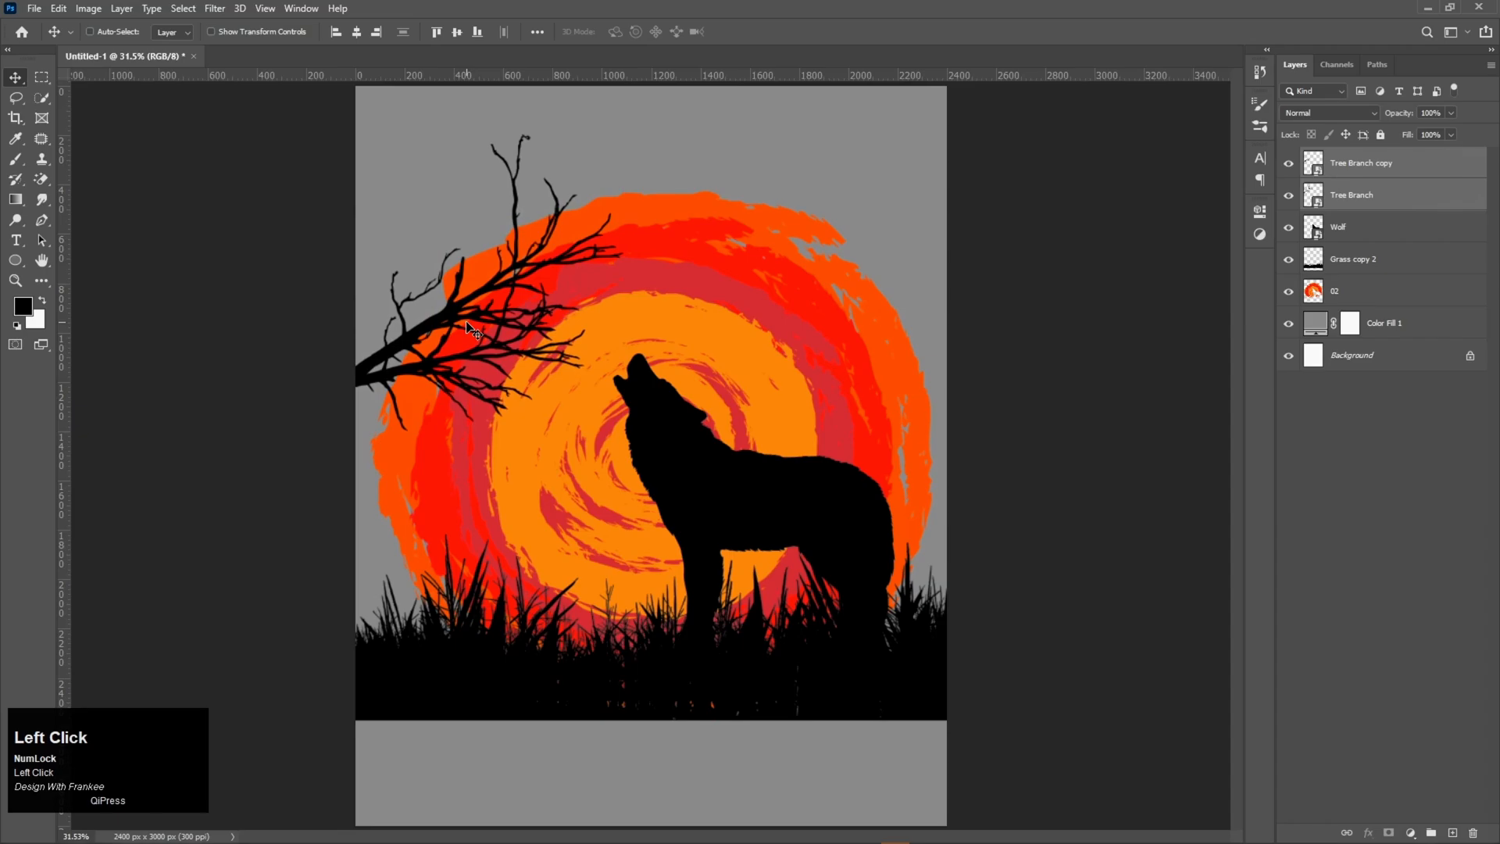
pyautogui.rightClick(1354, 196)
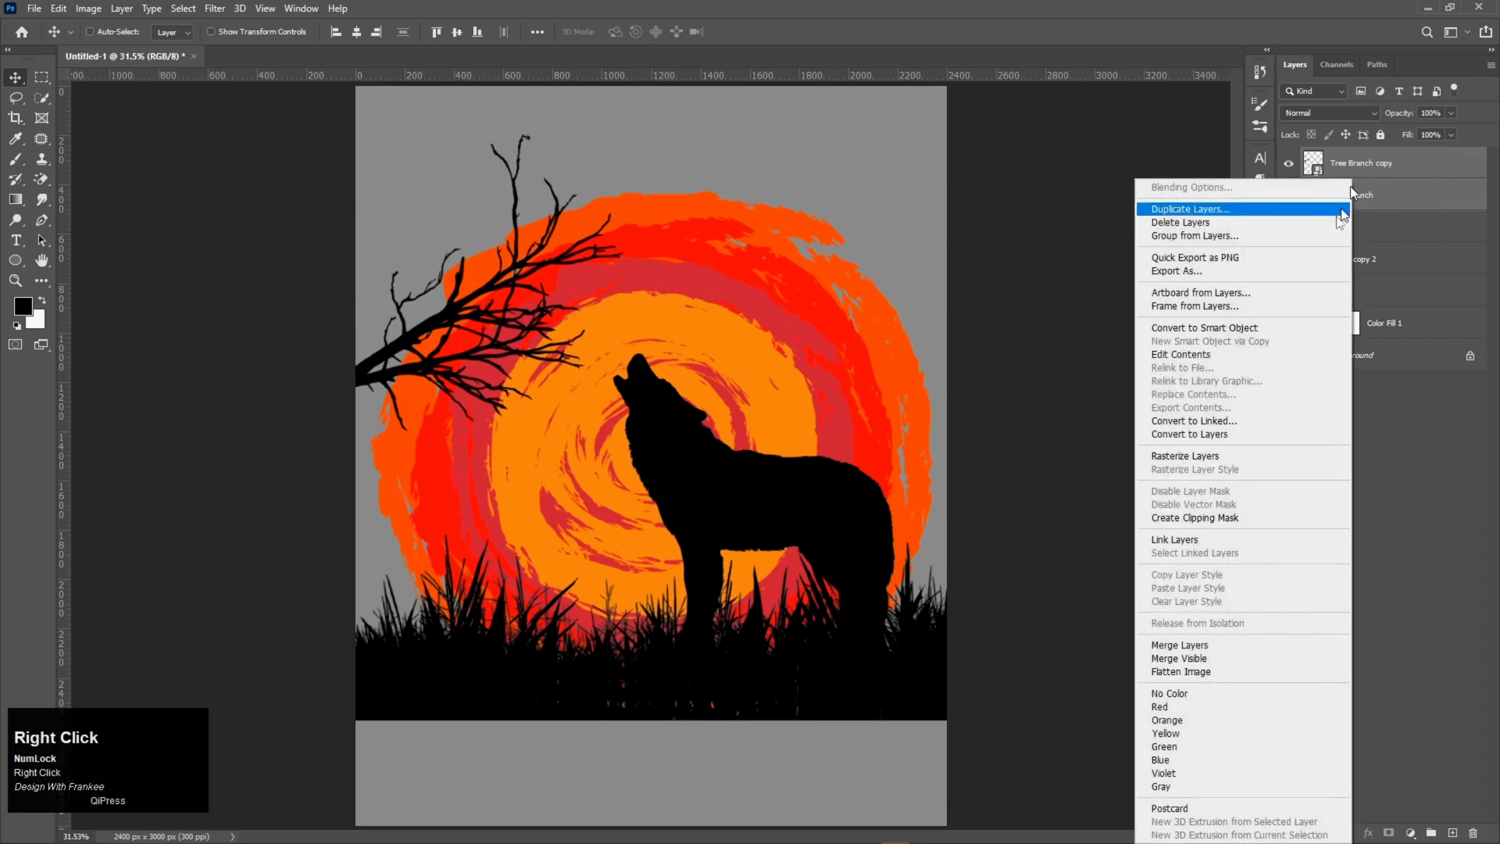
pyautogui.click(1219, 645)
pyautogui.click(1288, 165)
# Cut the tree branch silhouette out of circle layer 02, deselect, and check the cutout by toggling the branch layer's visibility.
pyautogui.rightClick(1303, 164)
pyautogui.click(1328, 209)
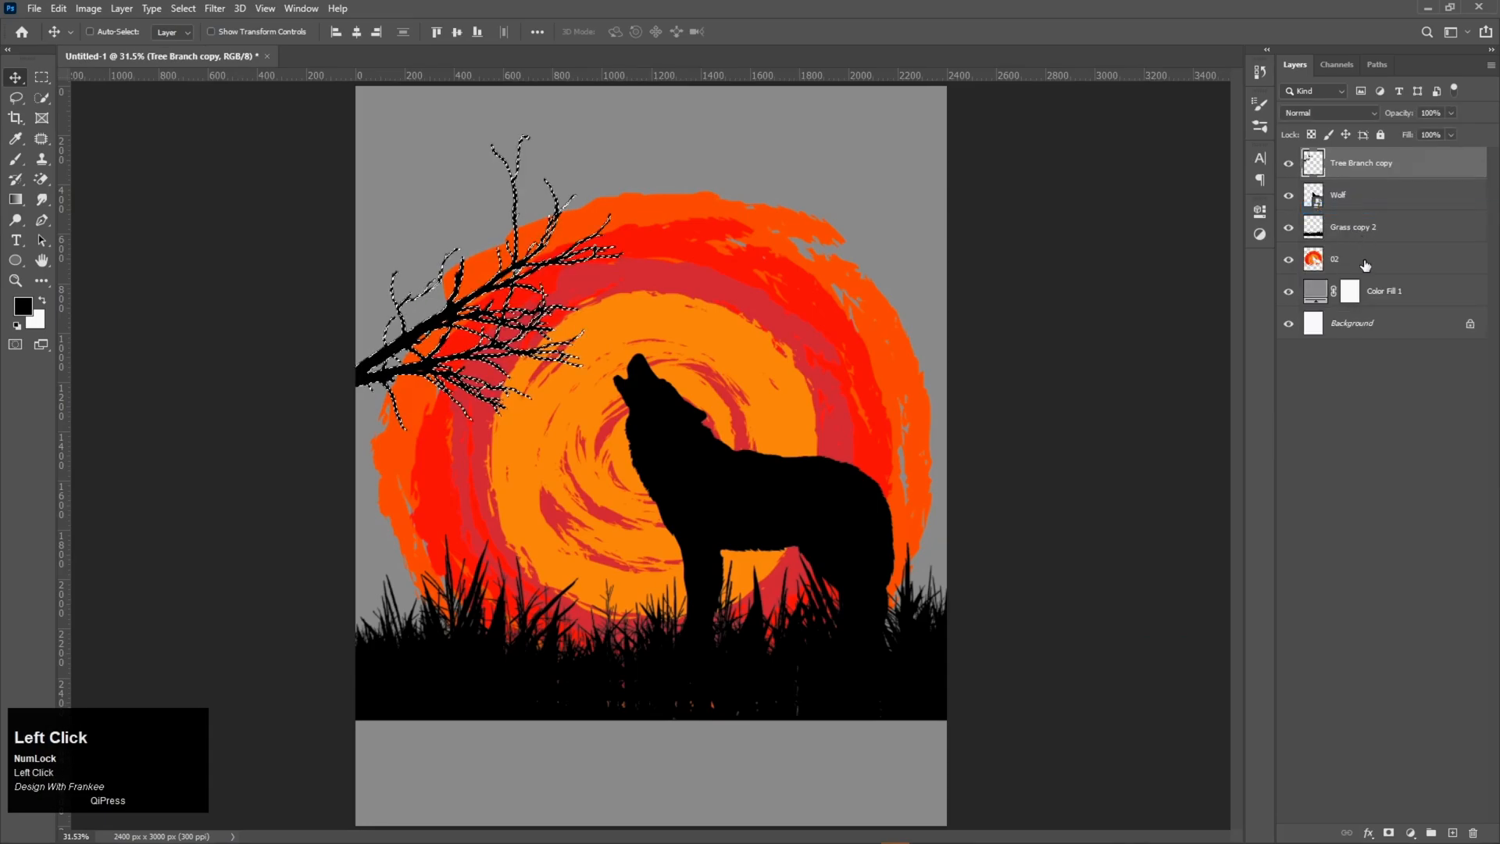
pyautogui.click(1343, 259)
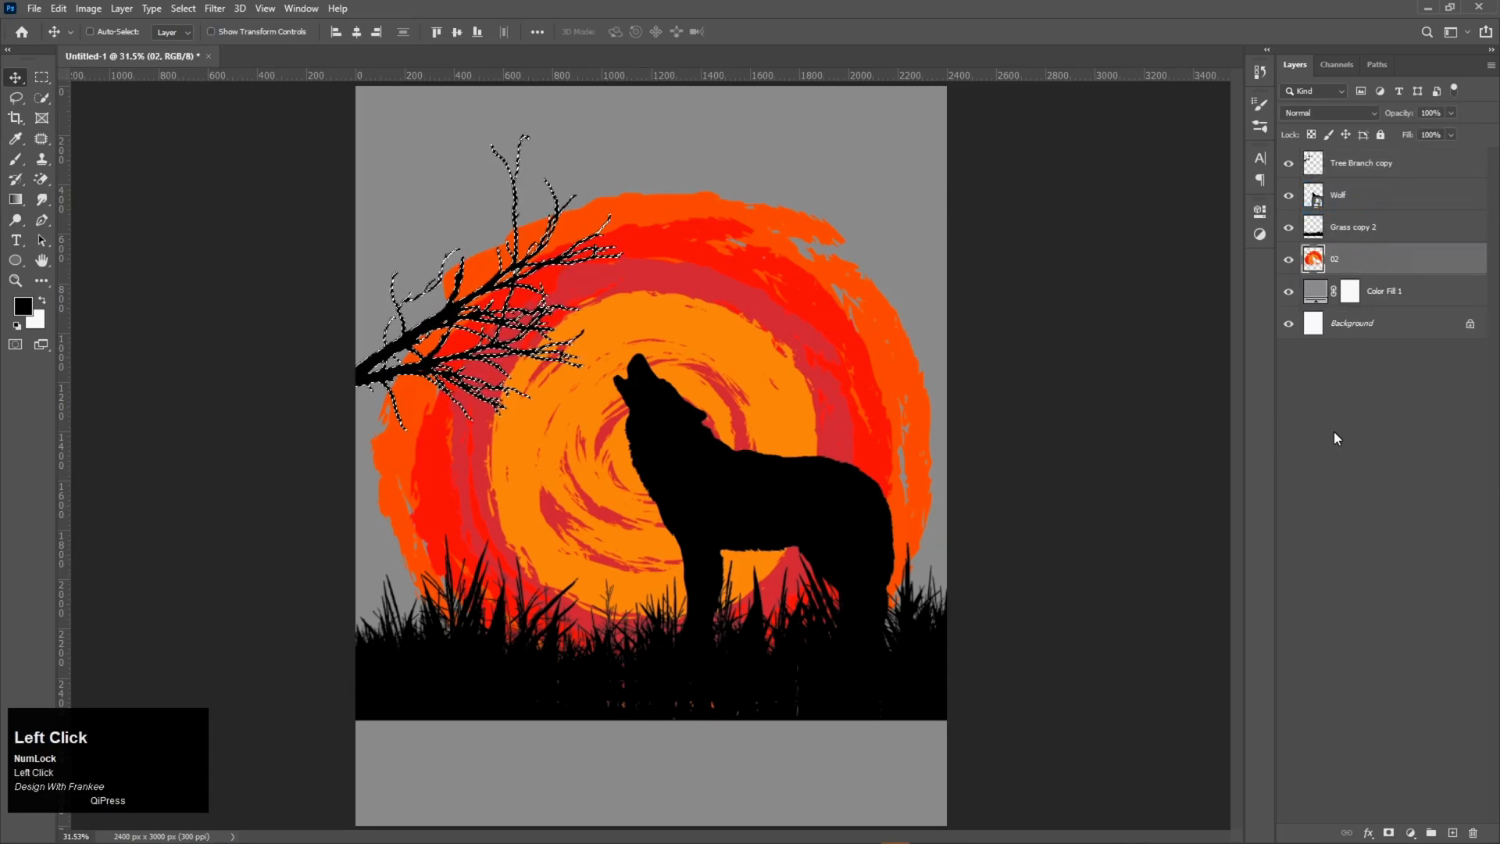
pyautogui.hotkey('ctrl', 'd')
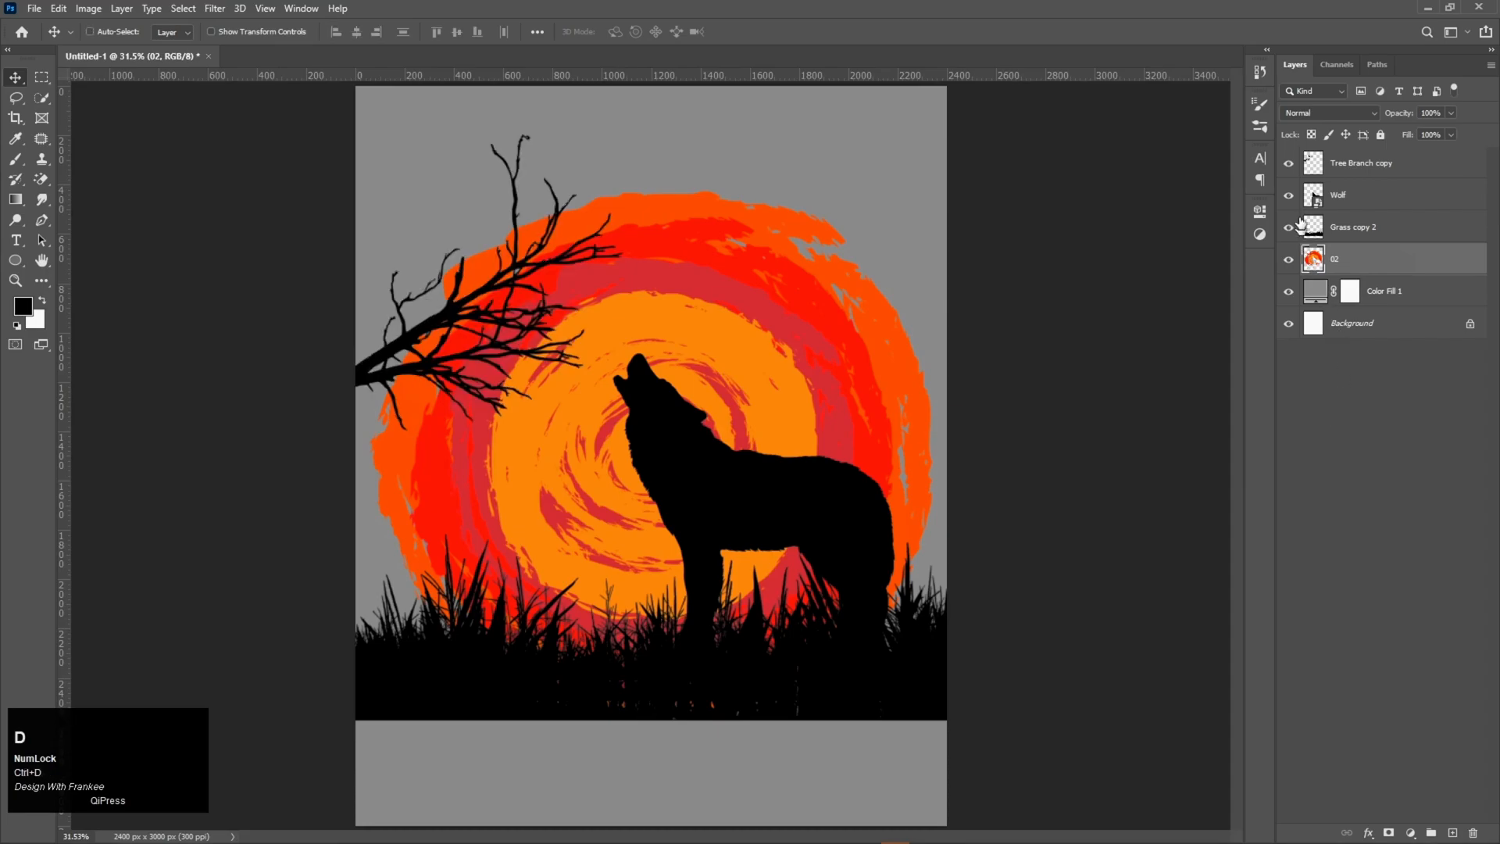
pyautogui.click(1290, 166)
pyautogui.click(1289, 164)
pyautogui.click(1396, 164)
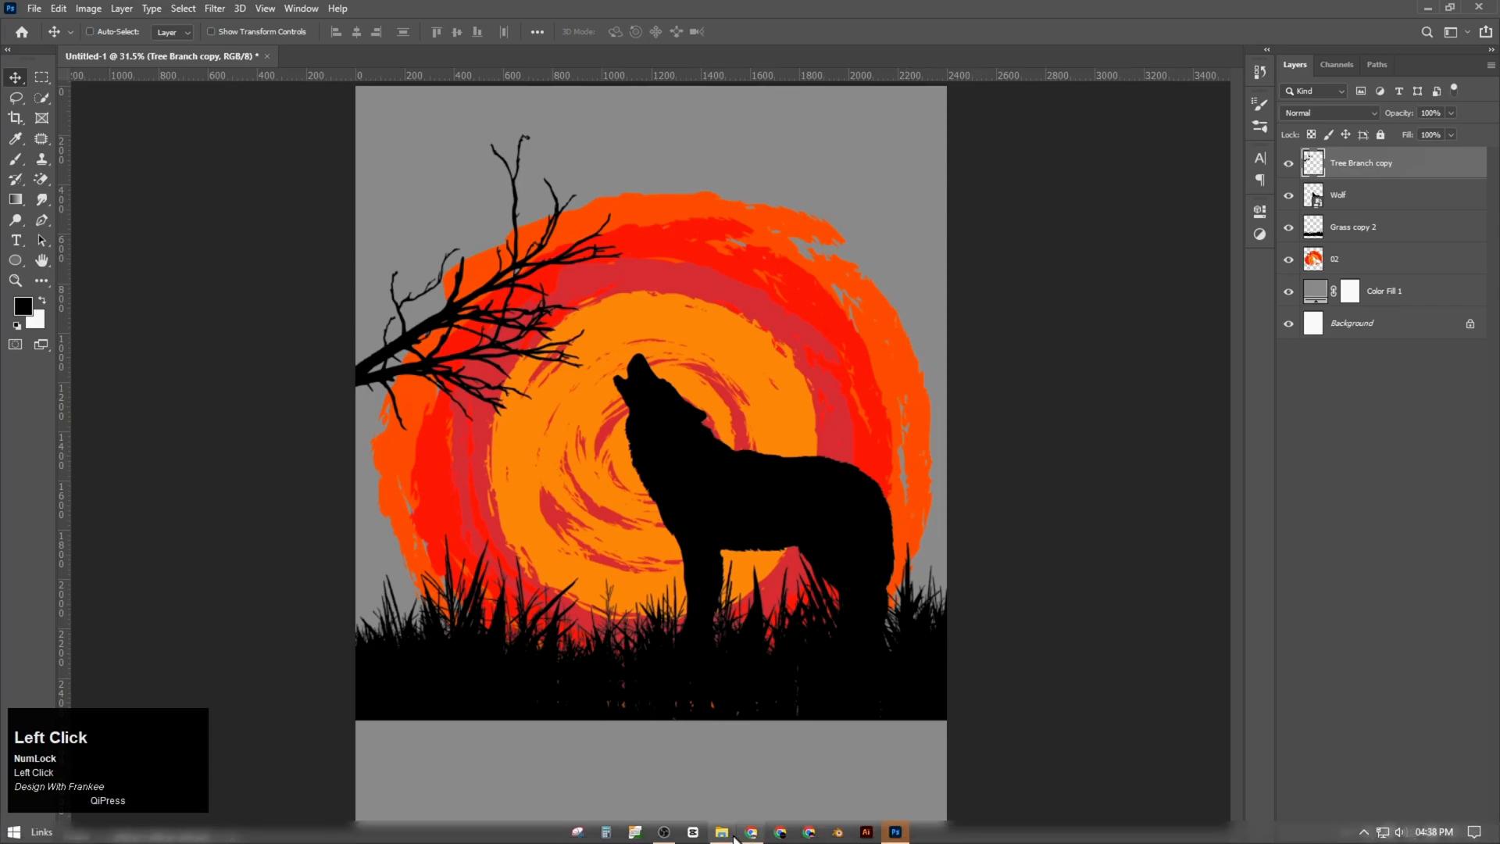
# Place the Leaves image on the canvas, flip it horizontally and move it over the circle's upper right area.
pyautogui.click(722, 838)
pyautogui.moveTo(230, 264); pyautogui.dragTo(710, 554)
pyautogui.moveTo(947, 457); pyautogui.dragTo(822, 455)
pyautogui.rightClick(822, 469)
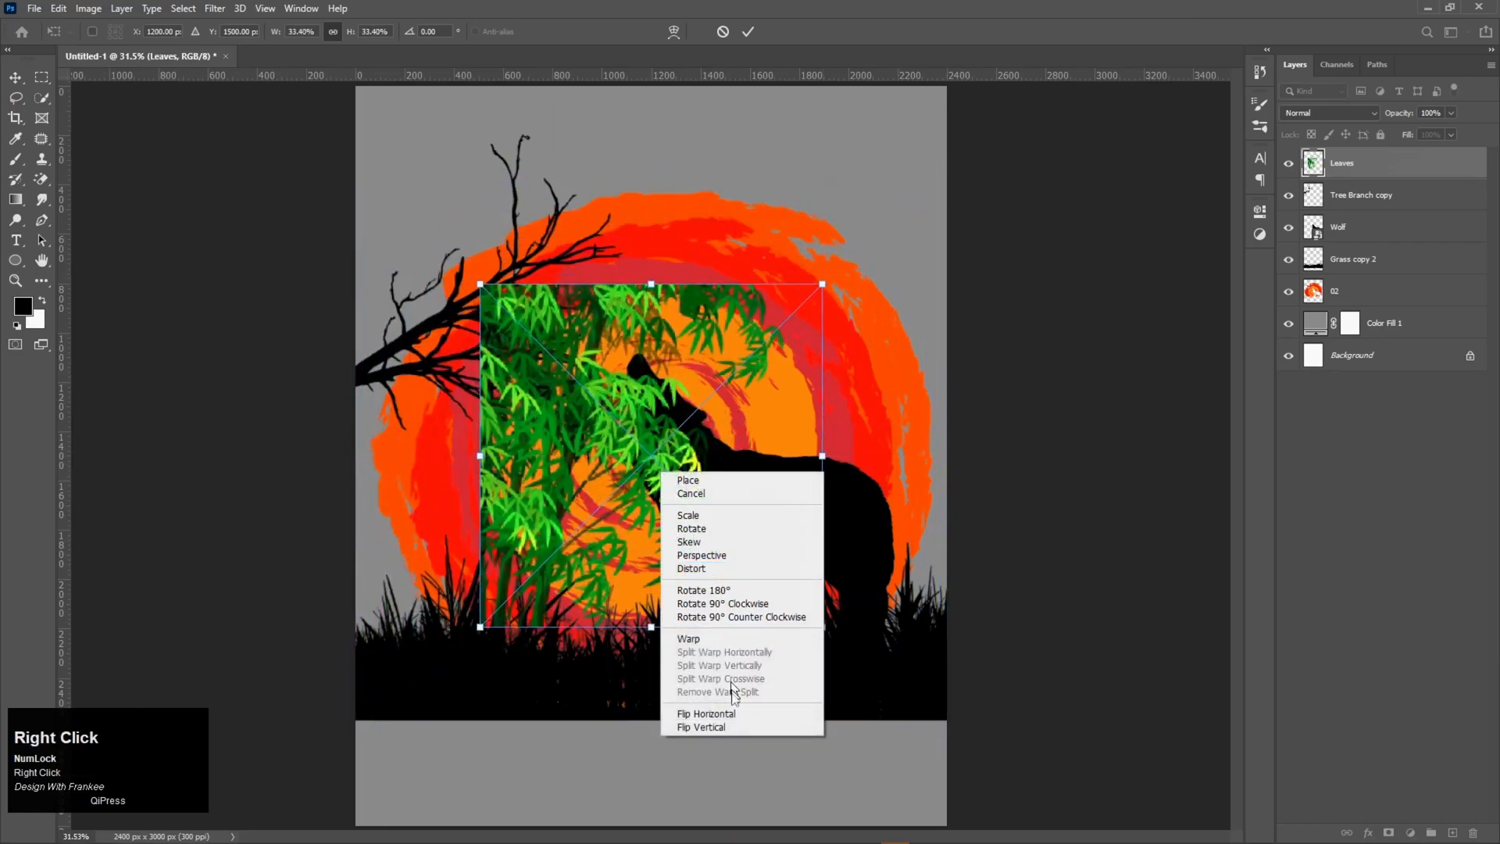
pyautogui.click(711, 714)
pyautogui.moveTo(653, 486); pyautogui.dragTo(747, 384)
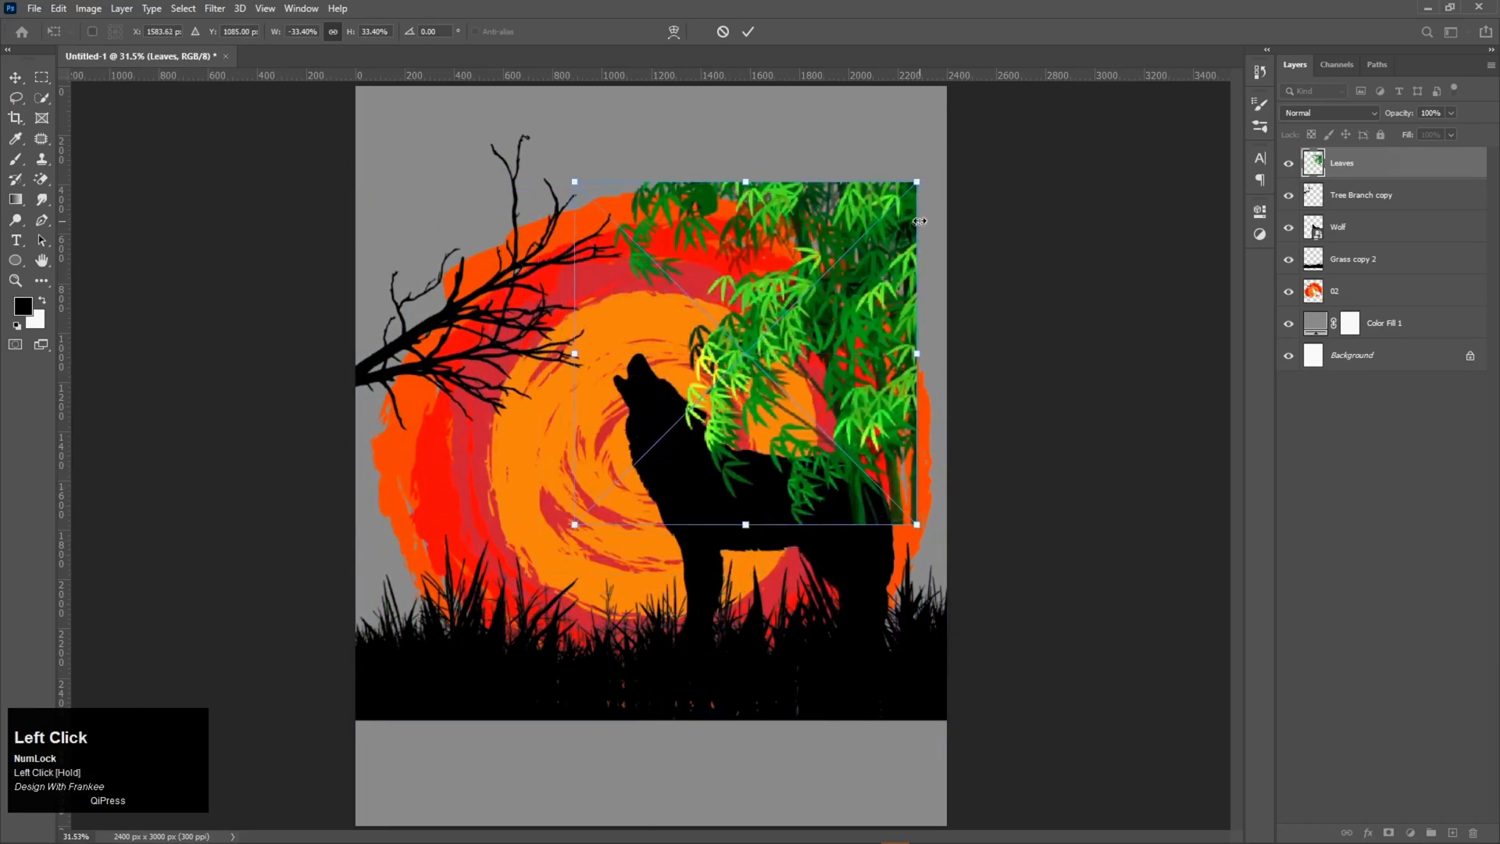
# Tilt the leaves about 20.6° counter-clockwise, scale them to about 24.5% and fit them at the circle's upper right edge.
pyautogui.moveTo(945, 164); pyautogui.dragTo(897, 130)
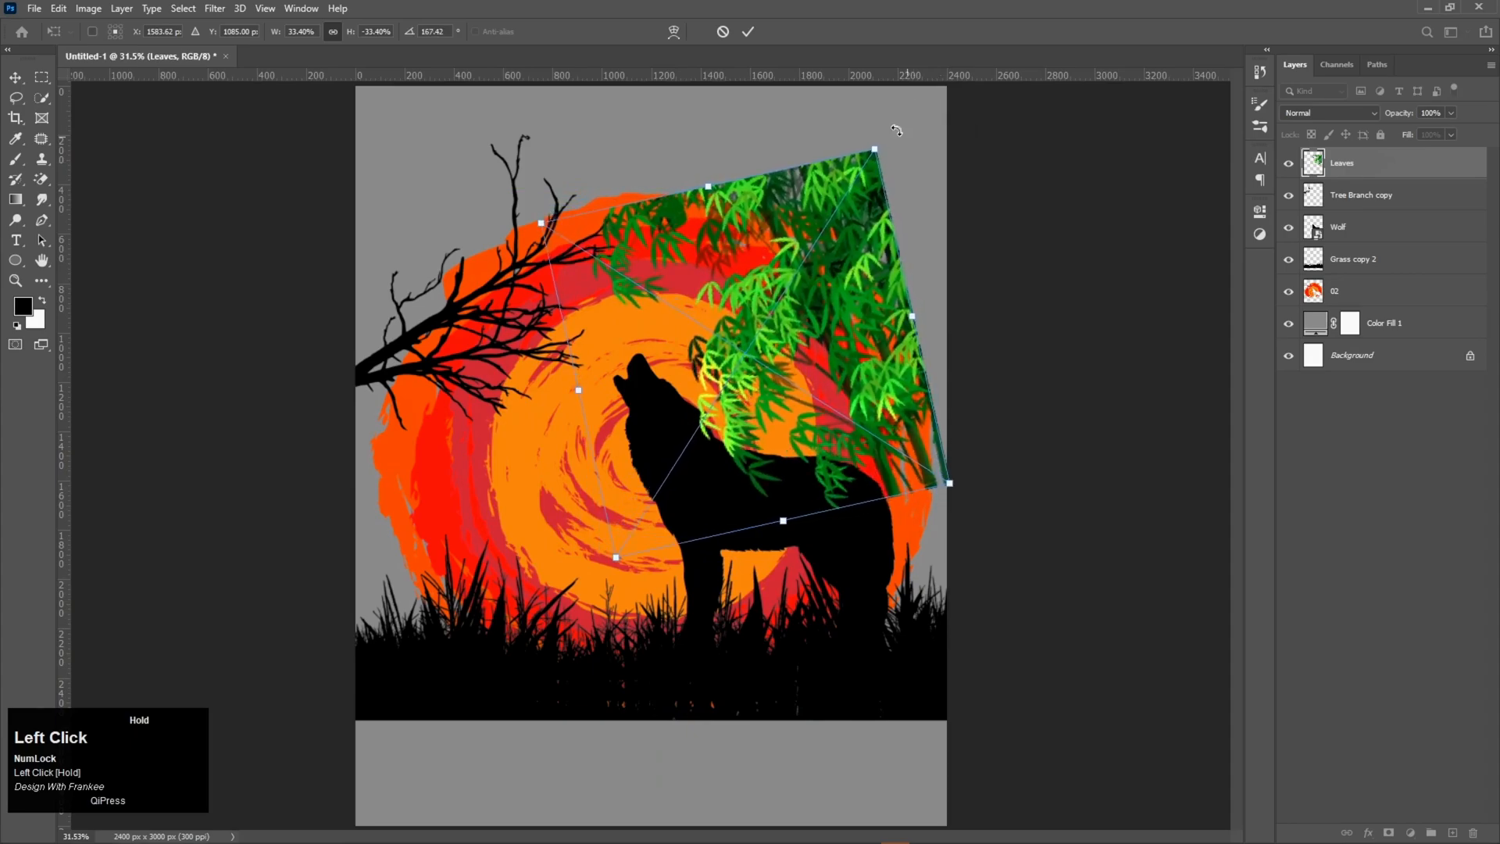
pyautogui.moveTo(827, 318); pyautogui.dragTo(825, 286)
pyautogui.moveTo(946, 450); pyautogui.dragTo(896, 373)
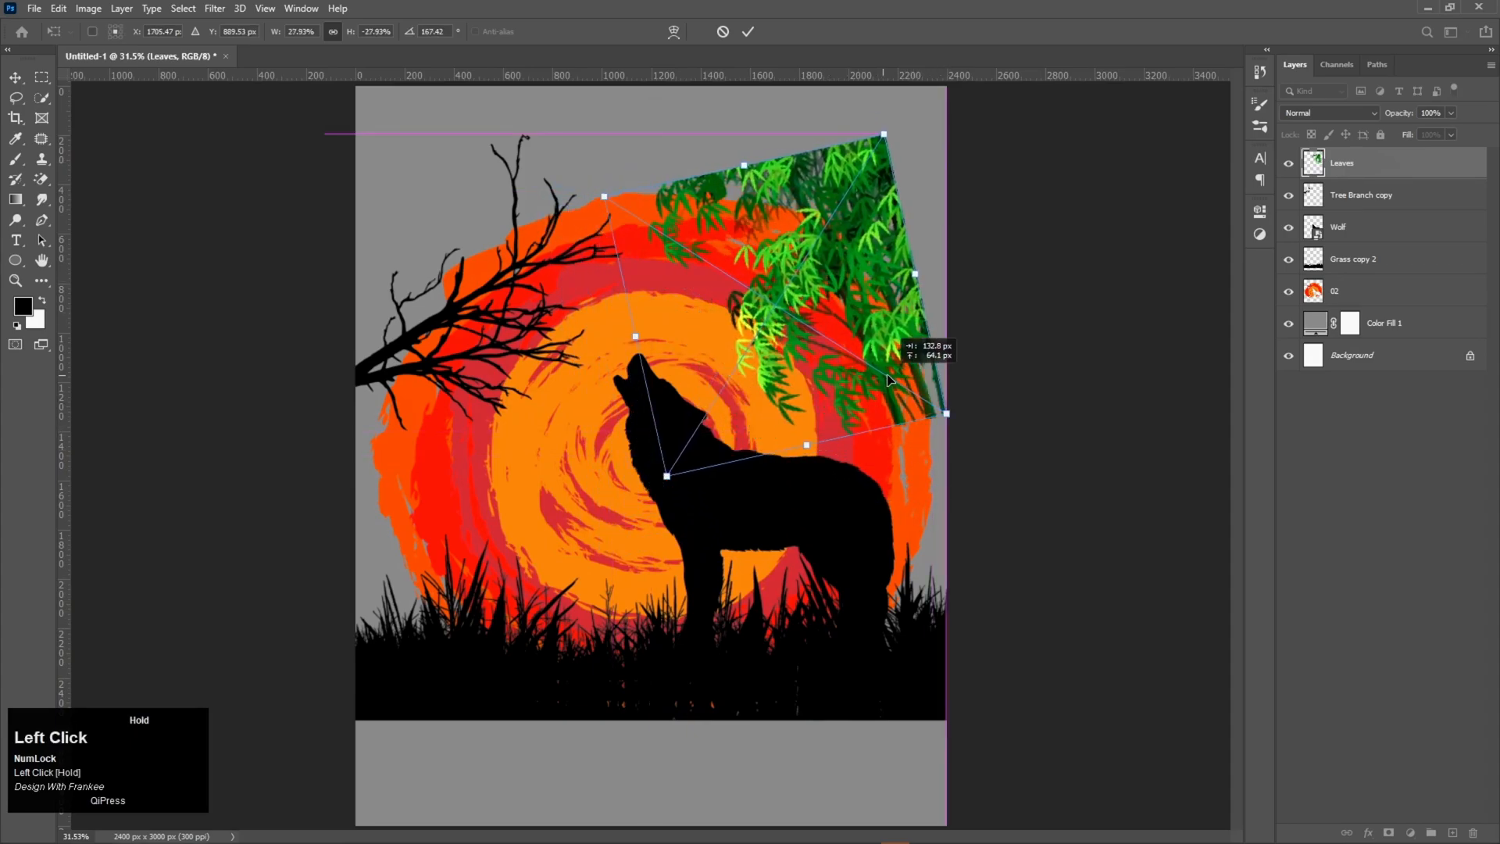
pyautogui.moveTo(923, 115); pyautogui.dragTo(893, 97)
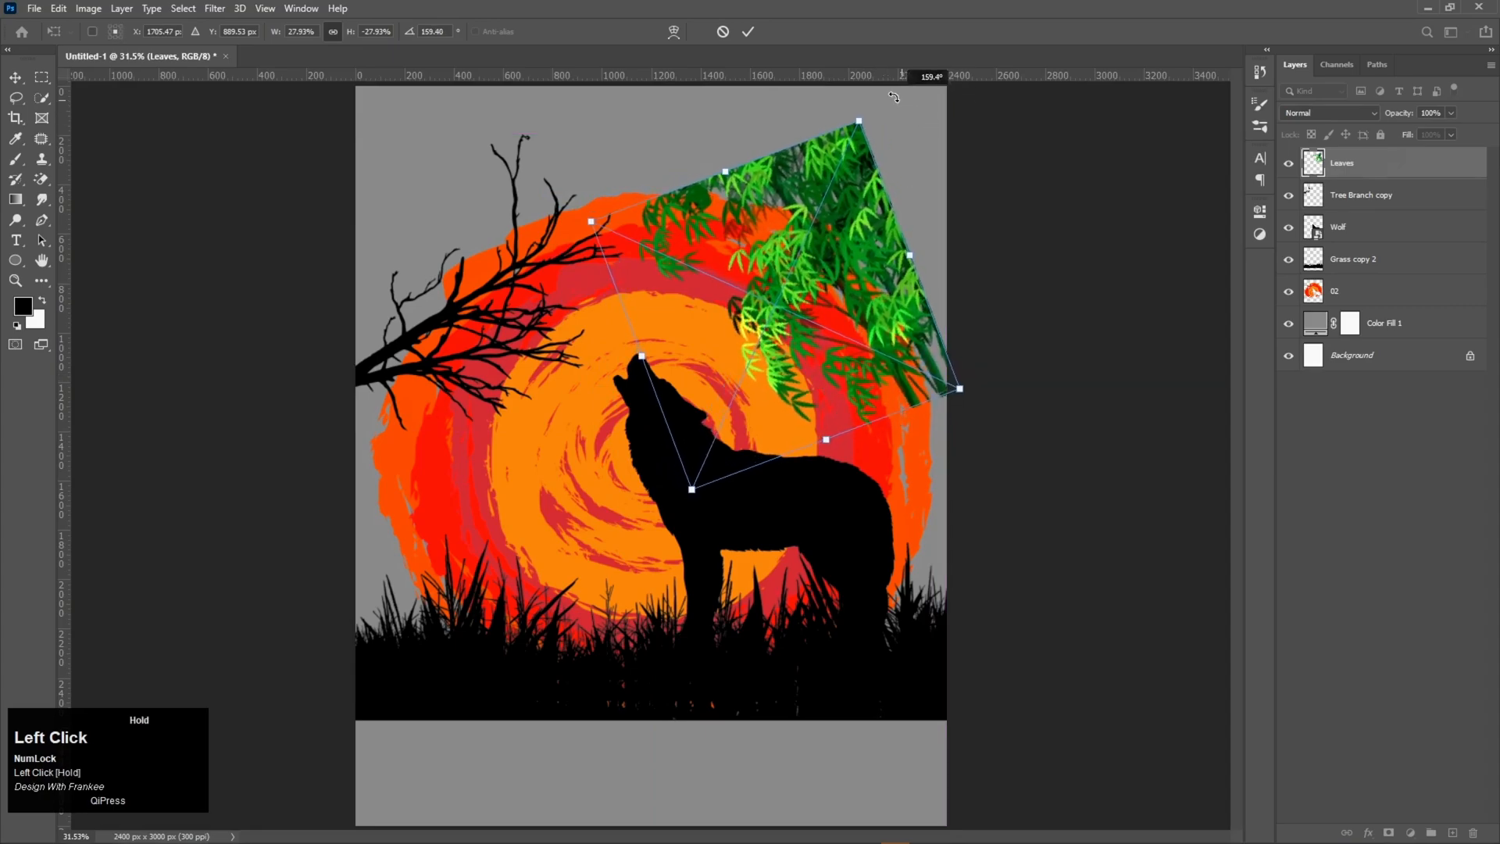
pyautogui.moveTo(956, 390); pyautogui.dragTo(944, 383)
pyautogui.moveTo(852, 324); pyautogui.dragTo(917, 356)
pyautogui.moveTo(1013, 416); pyautogui.dragTo(1002, 414)
pyautogui.moveTo(891, 362)
pyautogui.mouseDown()
pyautogui.moveTo(883, 349)
pyautogui.moveTo(895, 360)
pyautogui.moveTo(877, 362)
pyautogui.mouseUp()
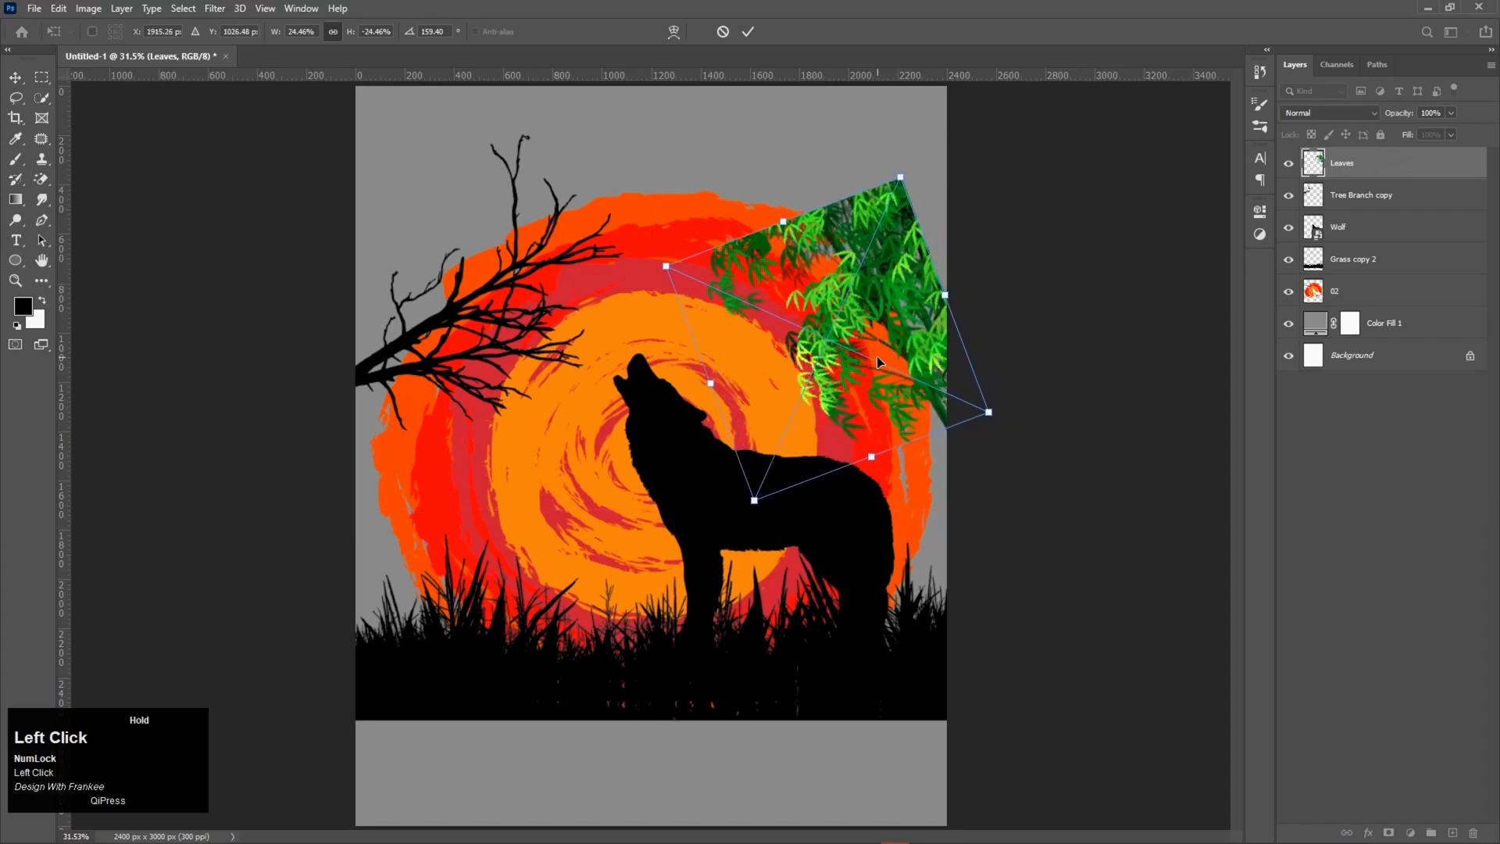
pyautogui.doubleClick(878, 362)
# Cut the leaves silhouette out of circle layer 02 and deselect.
pyautogui.rightClick(1317, 161)
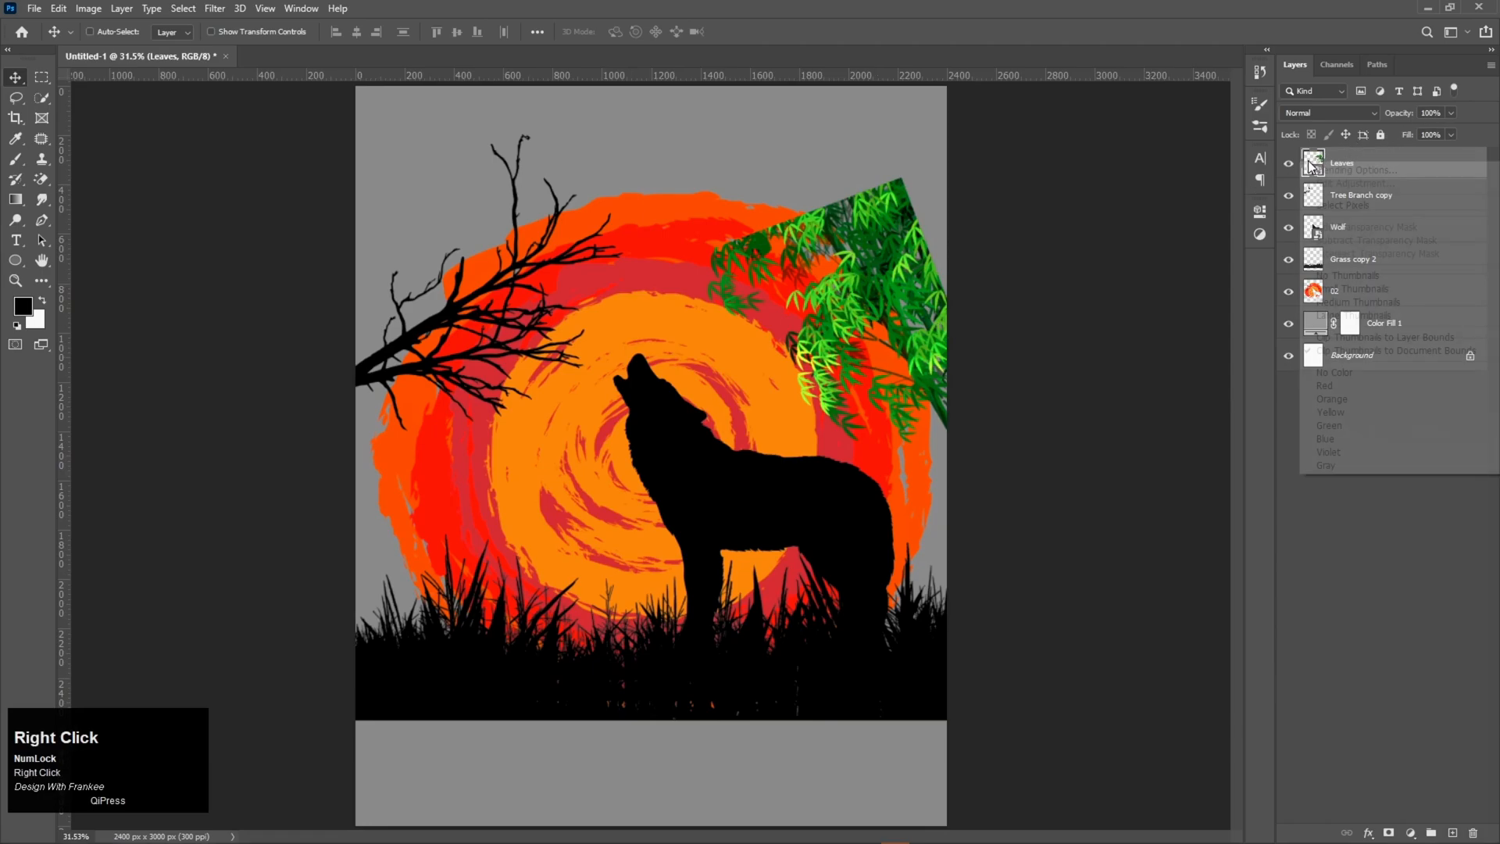
pyautogui.click(1319, 203)
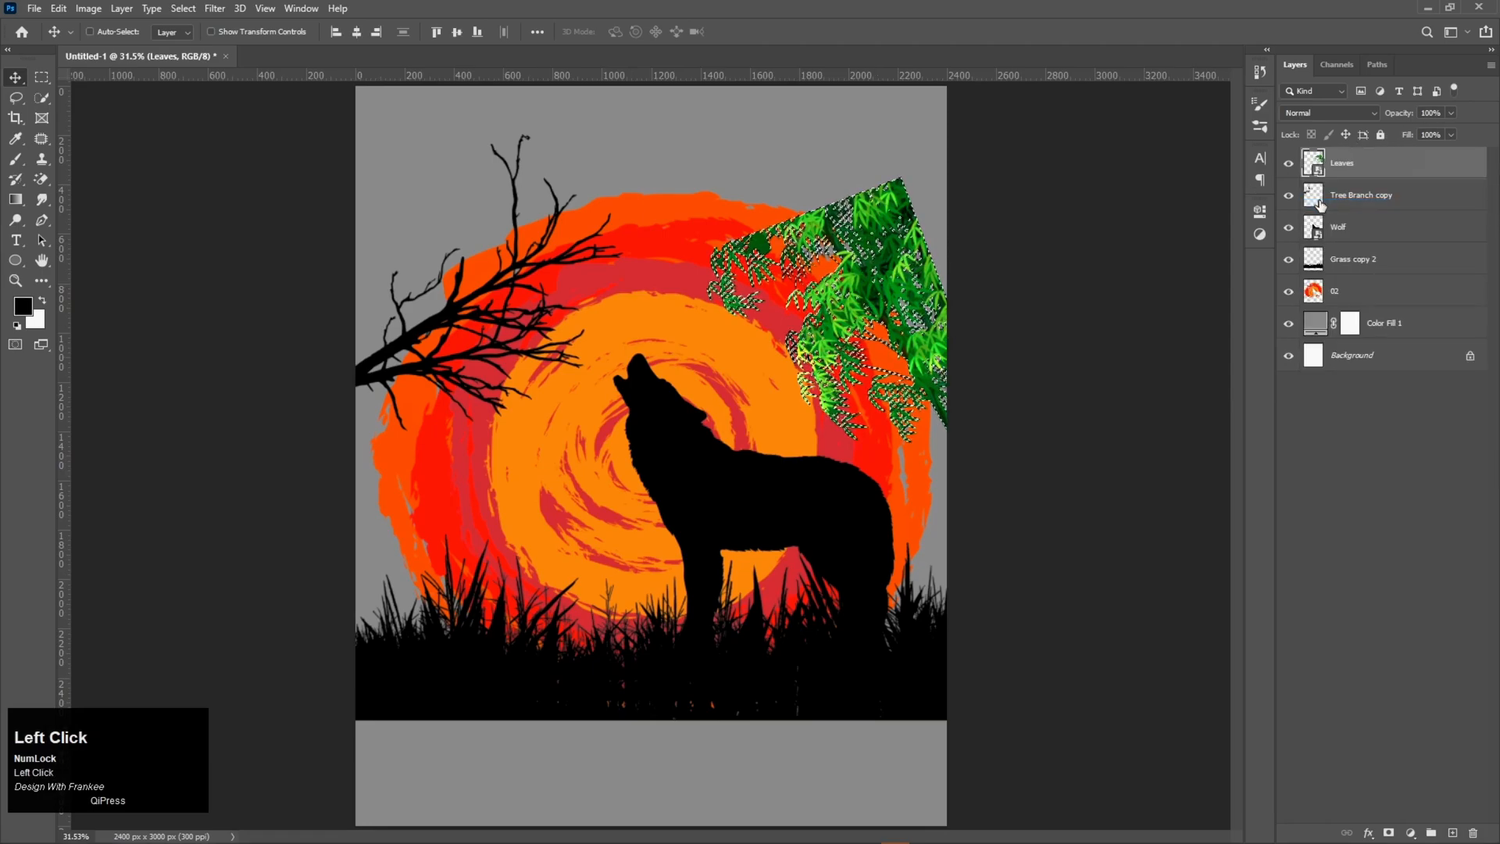
pyautogui.click(1340, 291)
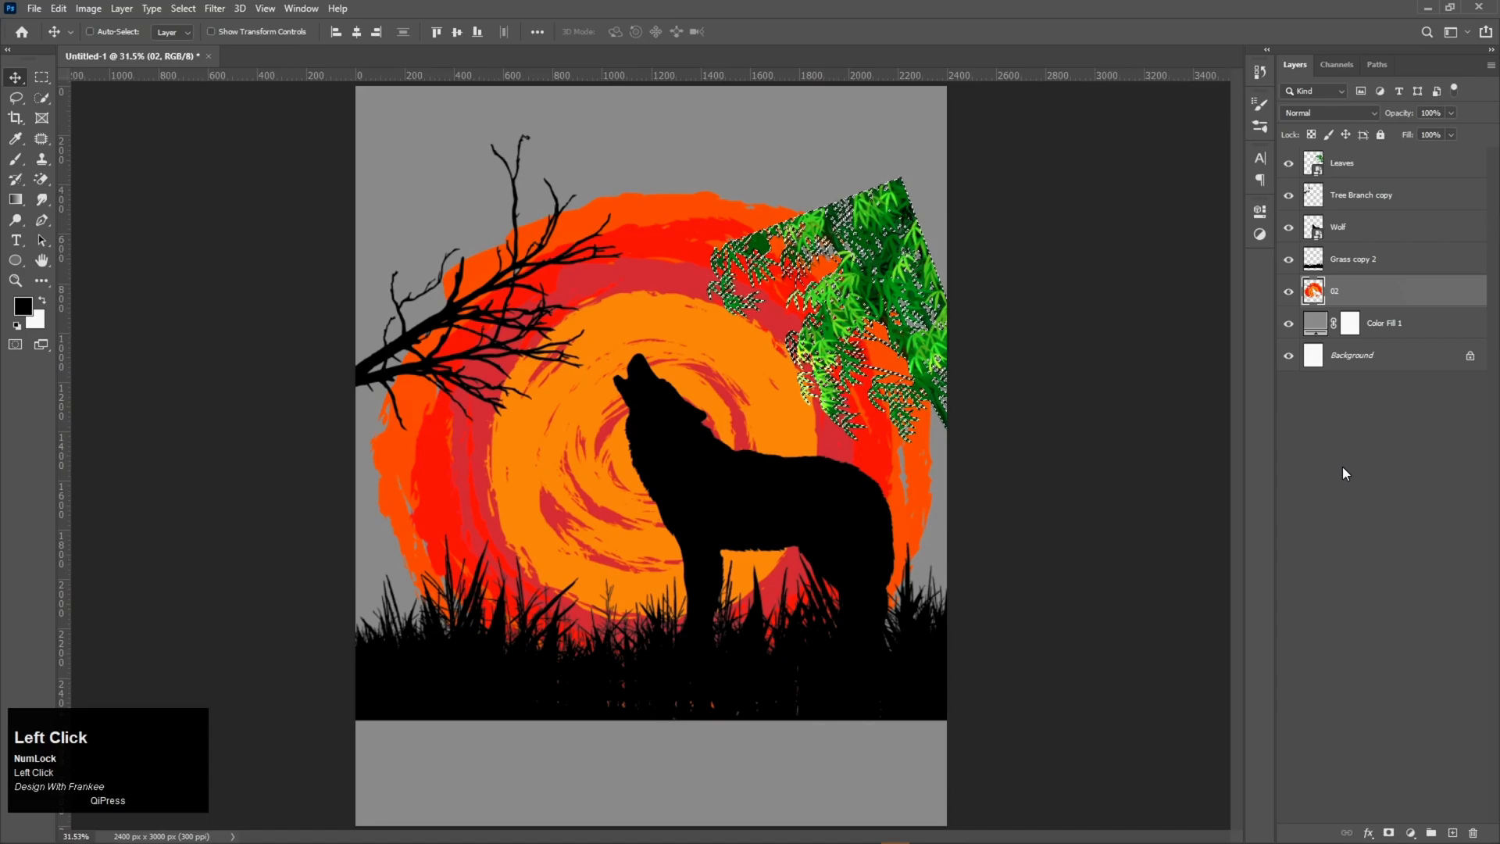
pyautogui.hotkey('ctrl', 'd')
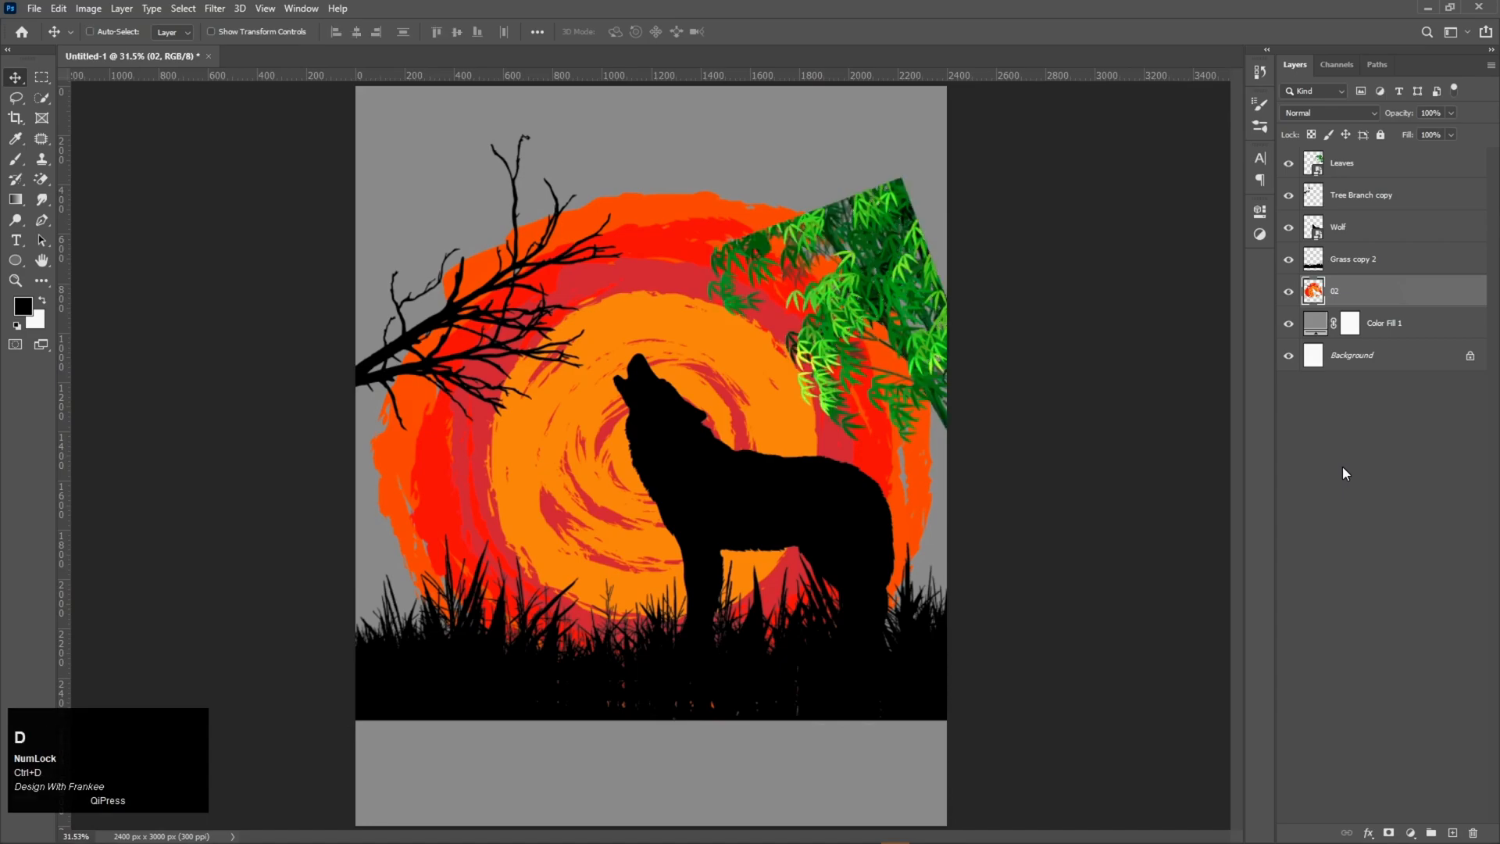
# Hide the Leaves, Tree Branch copy, Wolf and Grass copy 2 layers and move them together below Color Fill 1.
pyautogui.click(1345, 174)
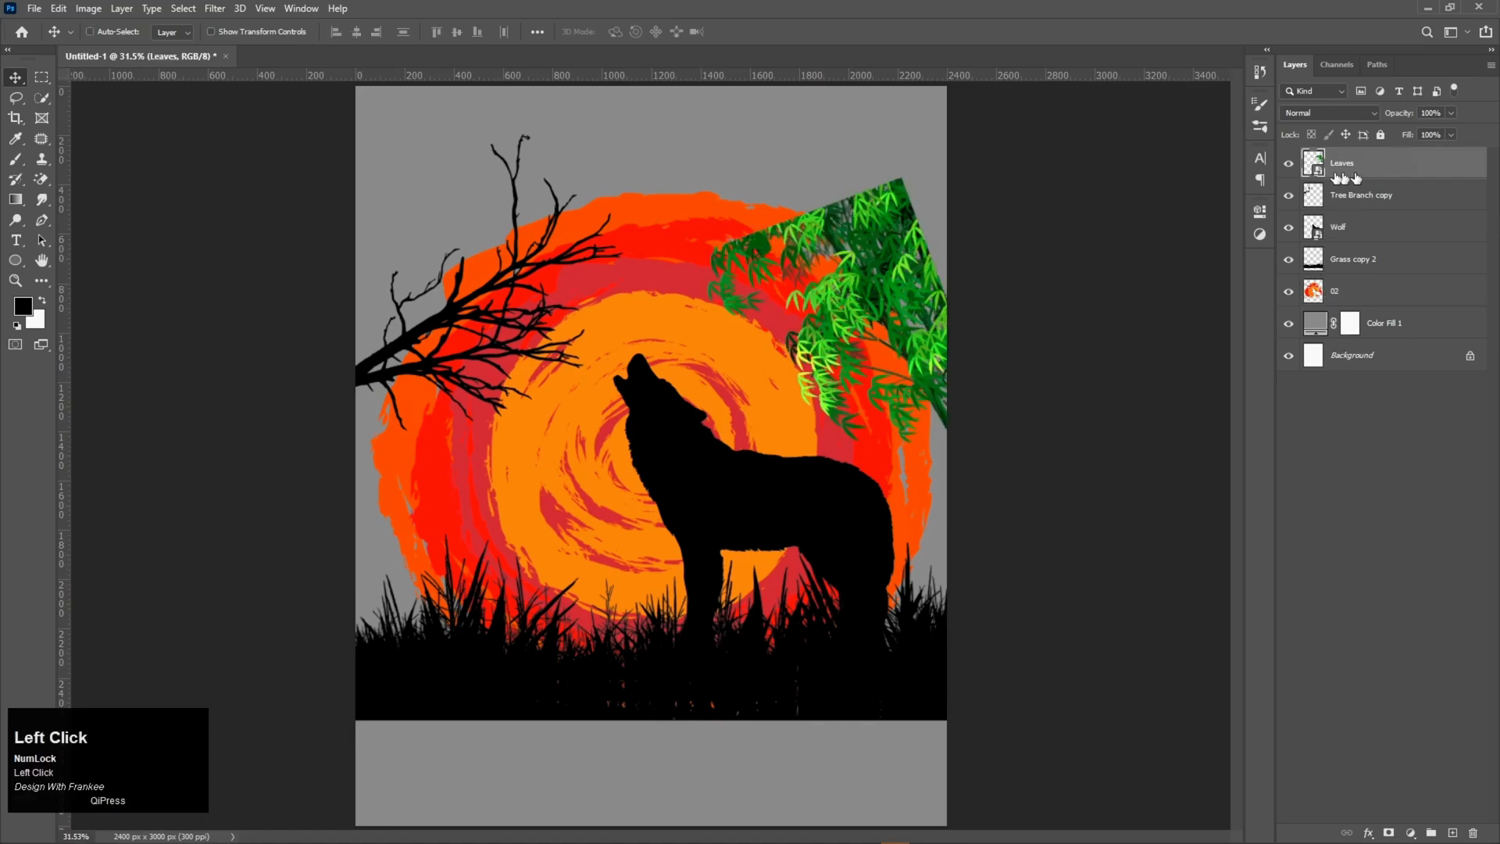
pyautogui.moveTo(1290, 258); pyautogui.dragTo(1341, 263)
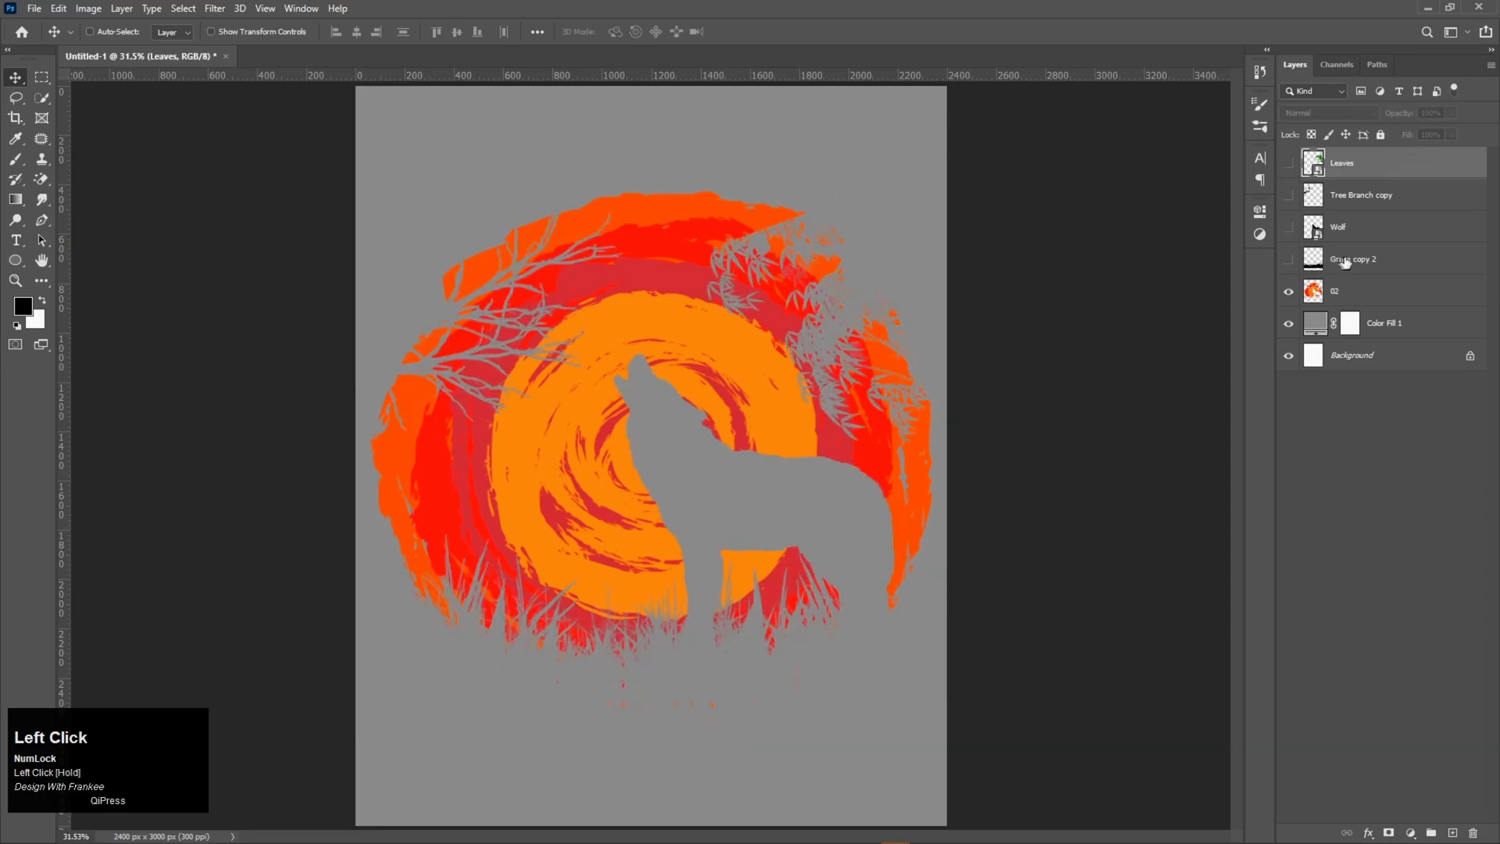
pyautogui.keyDown('shift'); pyautogui.click(1369, 257); pyautogui.keyUp('shift')
pyautogui.moveTo(1368, 206); pyautogui.dragTo(1377, 305)
pyautogui.moveTo(1378, 329); pyautogui.dragTo(1377, 335)
pyautogui.click(1355, 172)
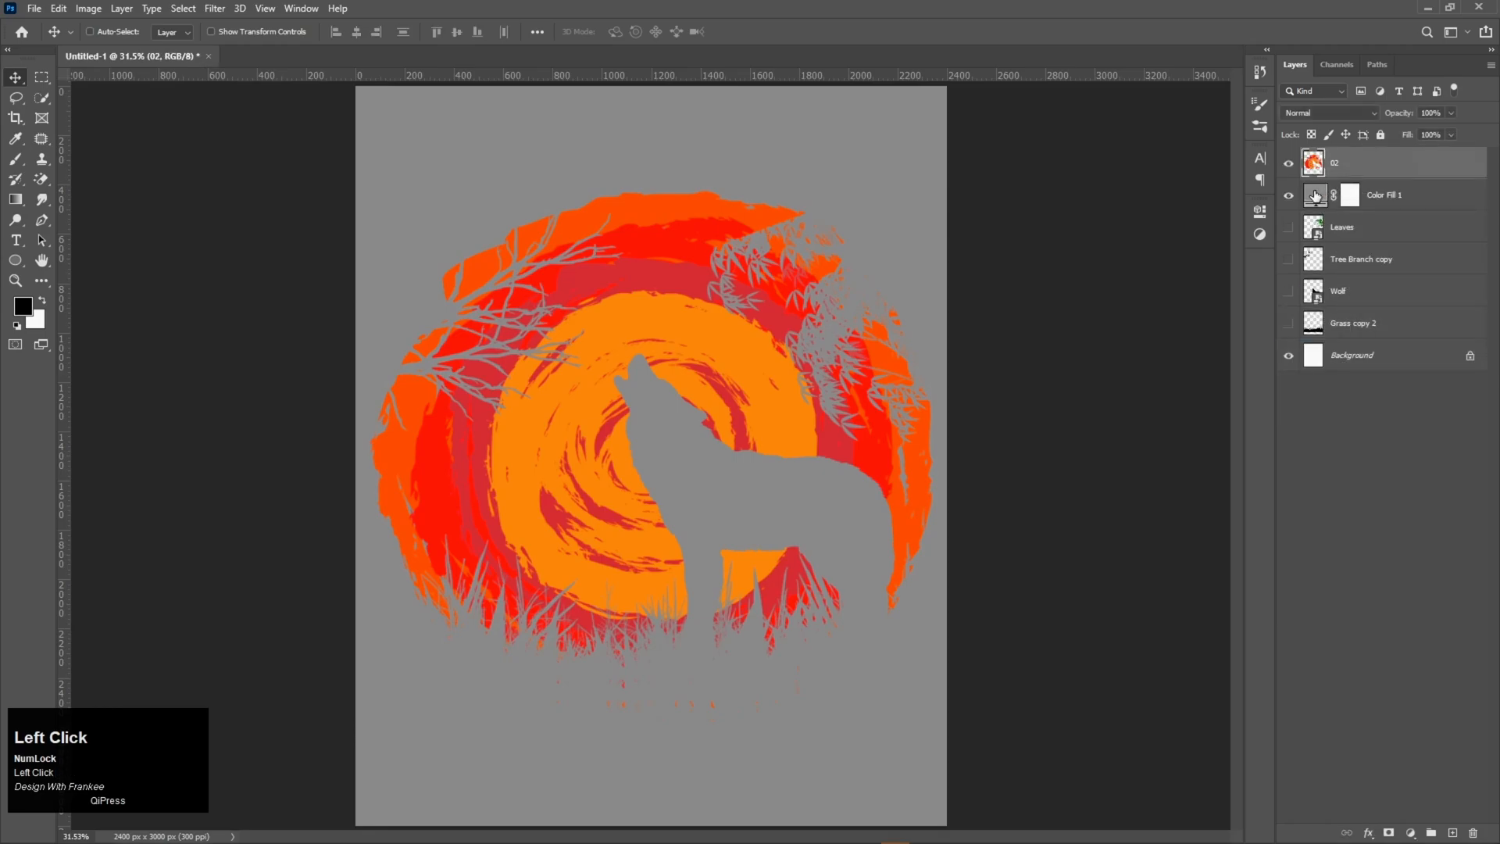
# Change the Color Fill 1 background to black (000000) and reselect circle layer 02.
pyautogui.doubleClick(1315, 197)
pyautogui.moveTo(1105, 279); pyautogui.dragTo(1149, 367)
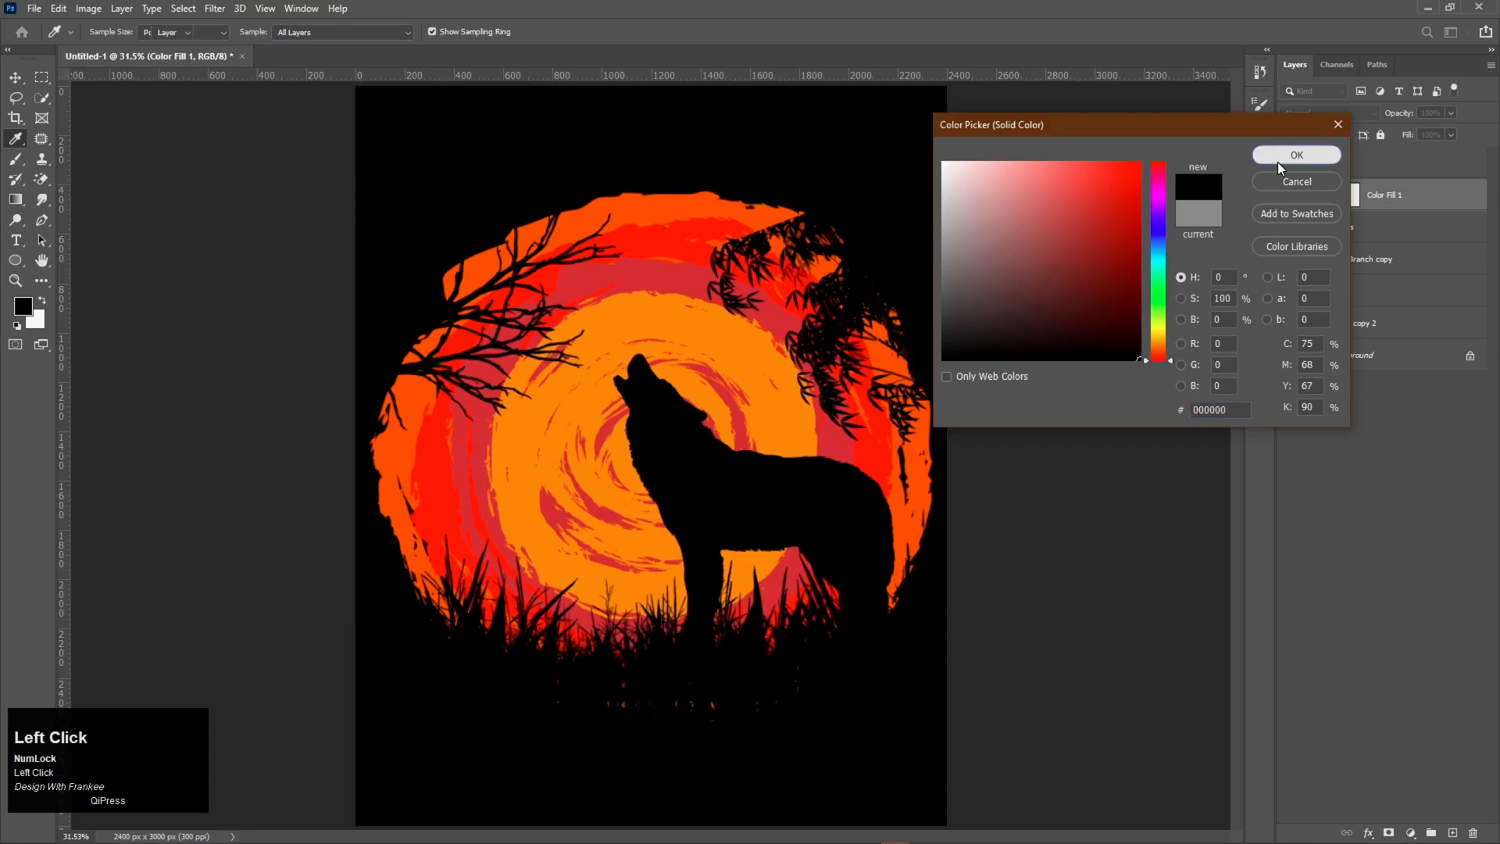
pyautogui.click(1296, 155)
pyautogui.click(1363, 162)
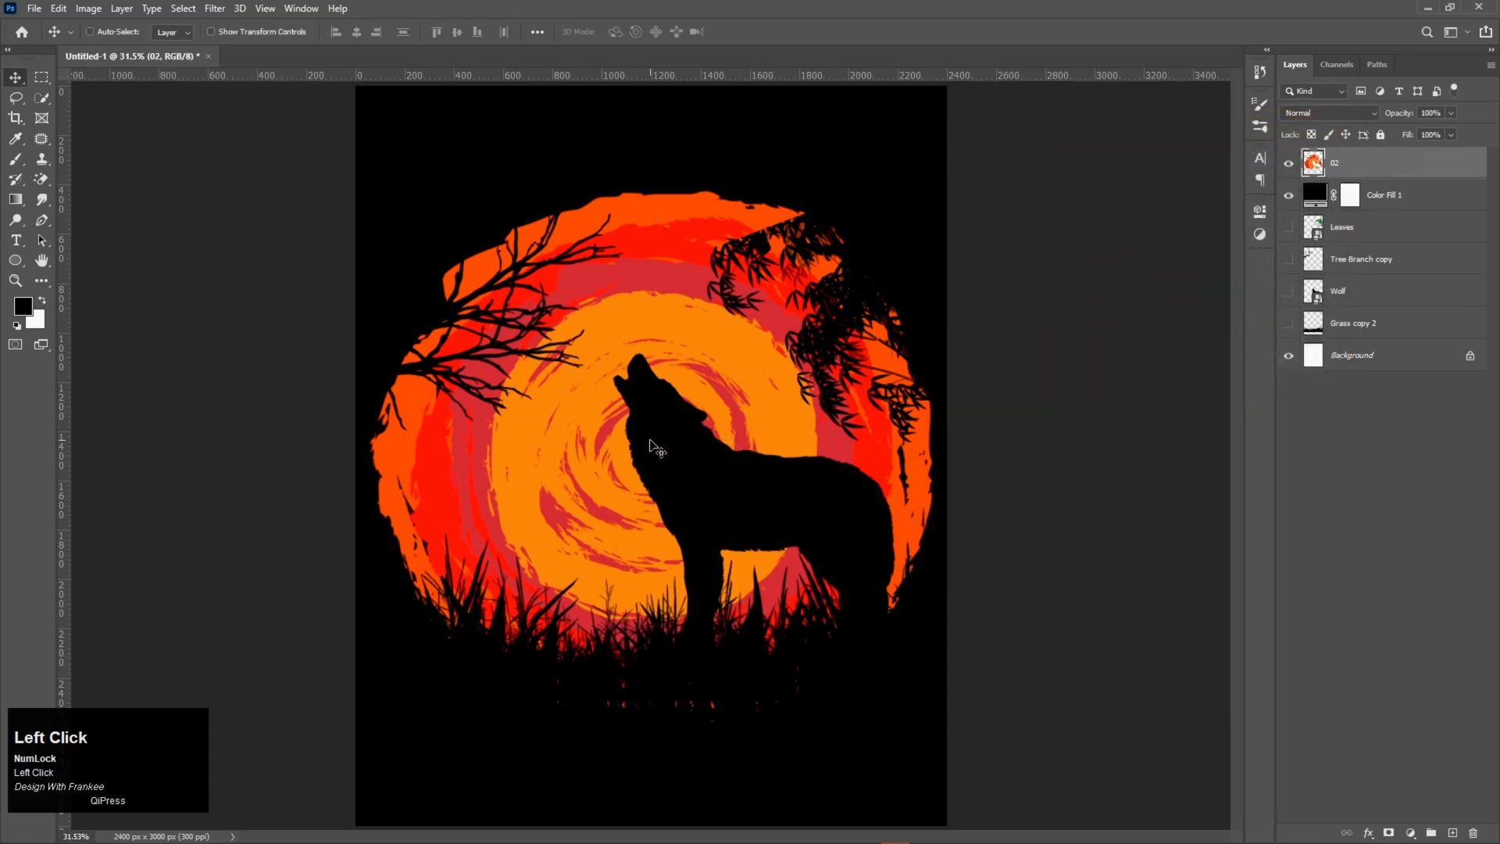
# Add the text "I AM THE ALPHA" below the grass in Cocogoose Narrow Letterpress at 44 pt.
pyautogui.press('t')
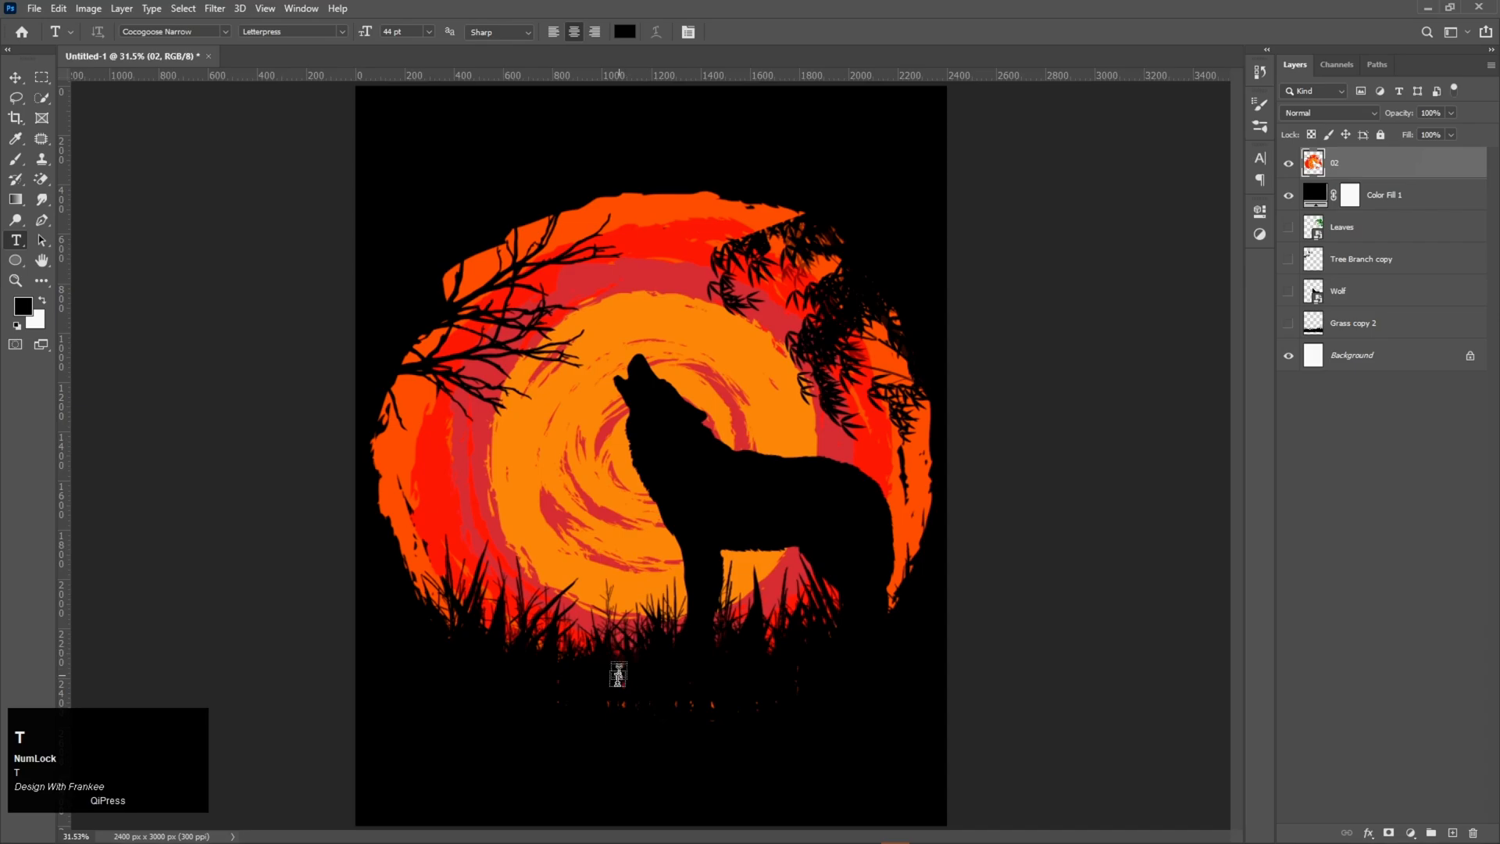
pyautogui.click(613, 712)
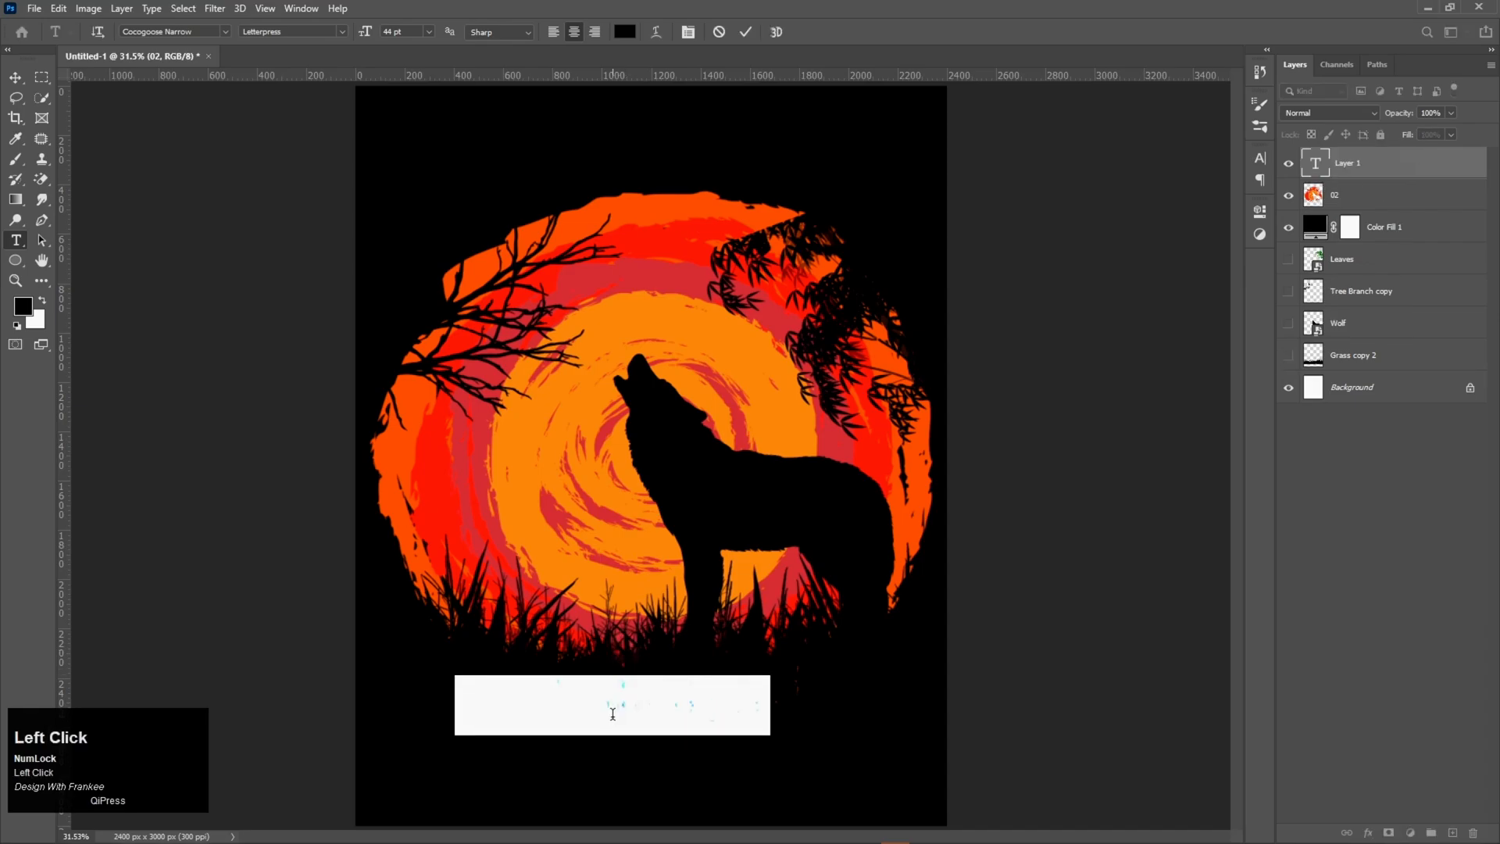
pyautogui.write('I')
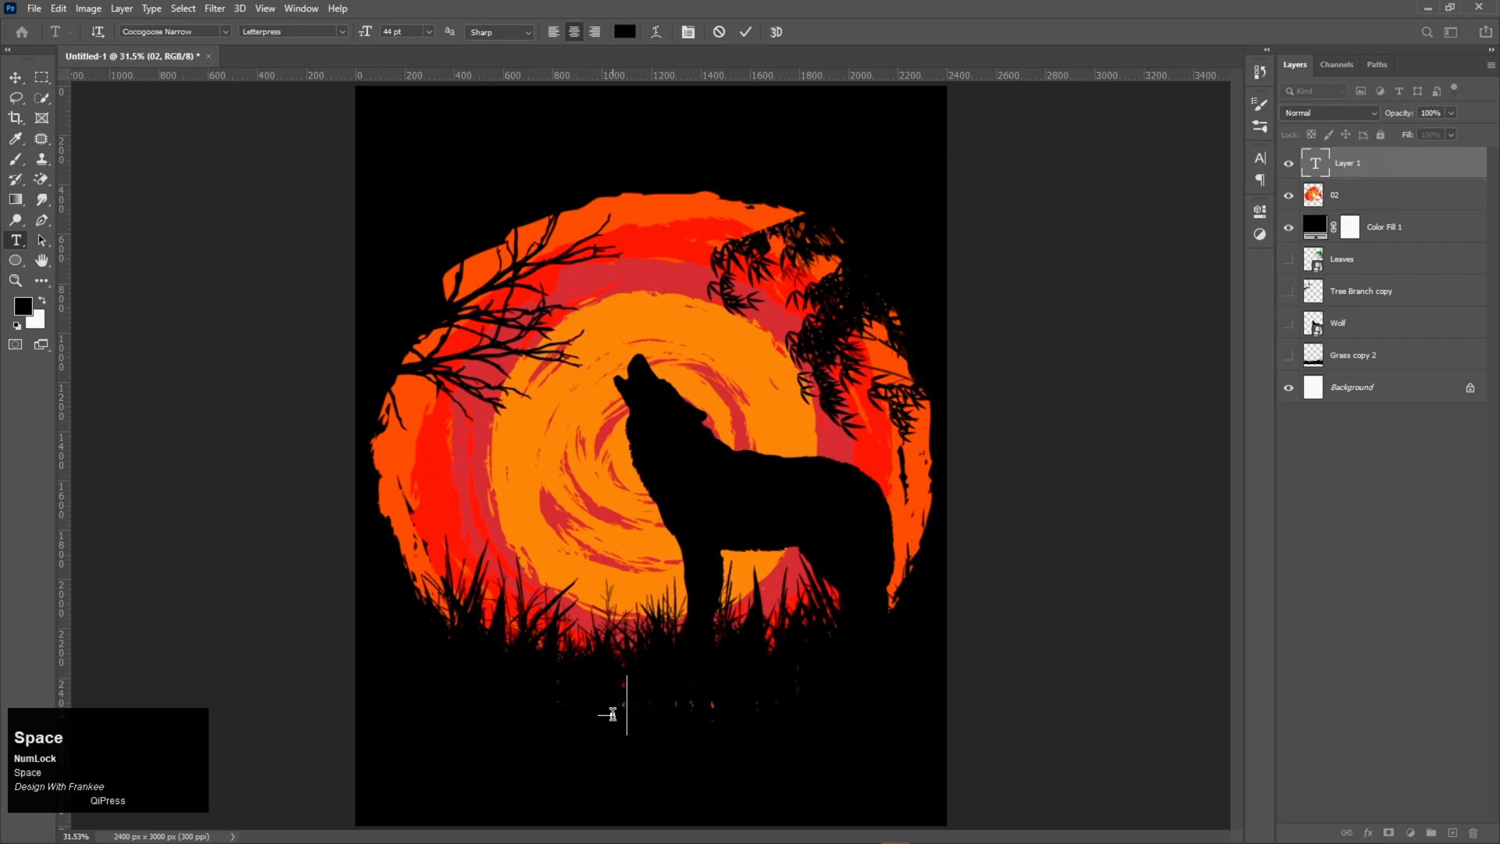
pyautogui.write(' AM T')
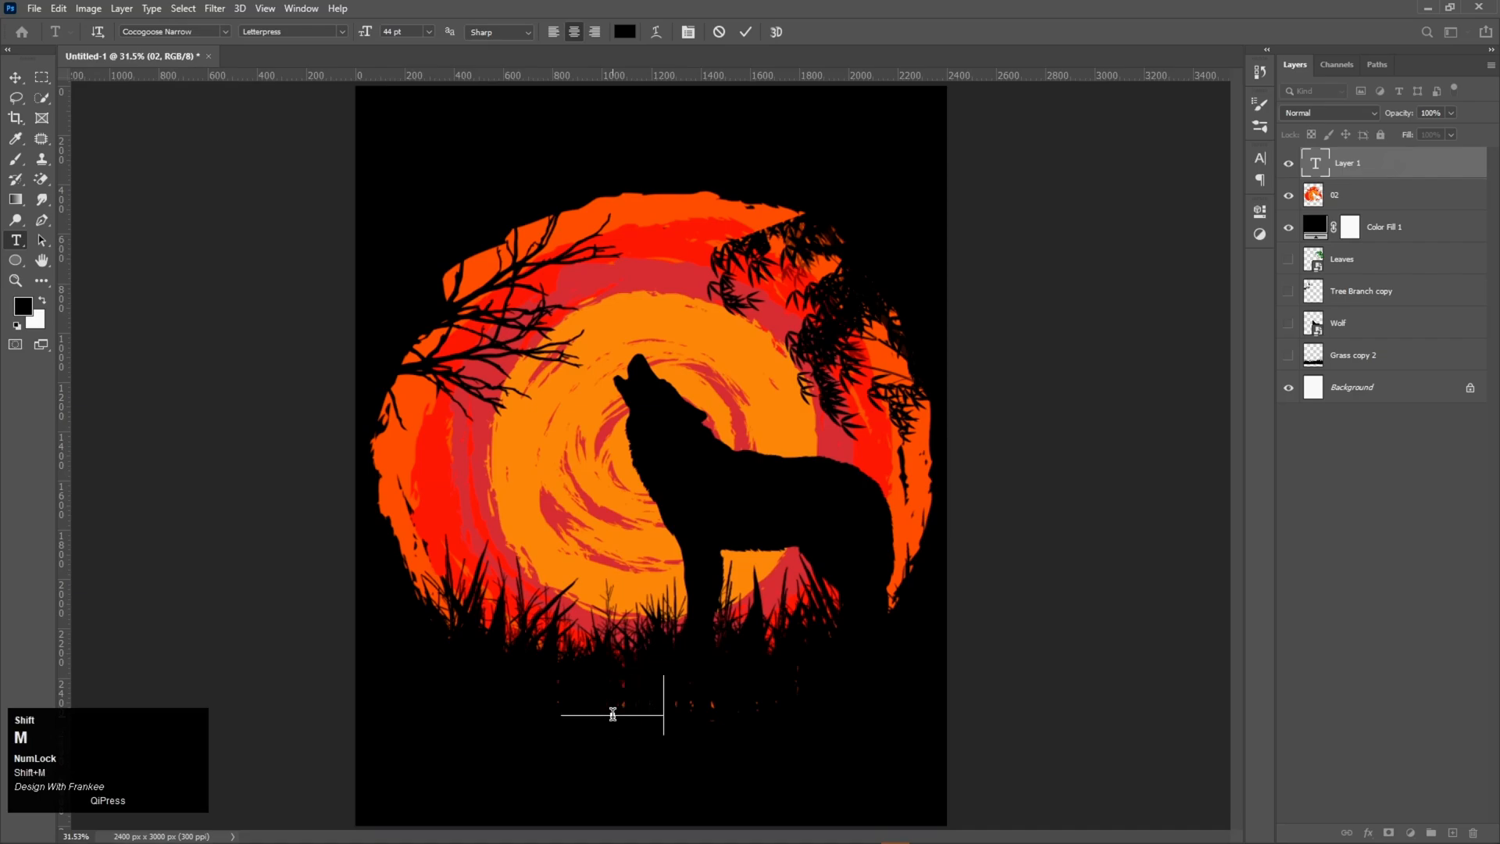
pyautogui.write('HE AA')
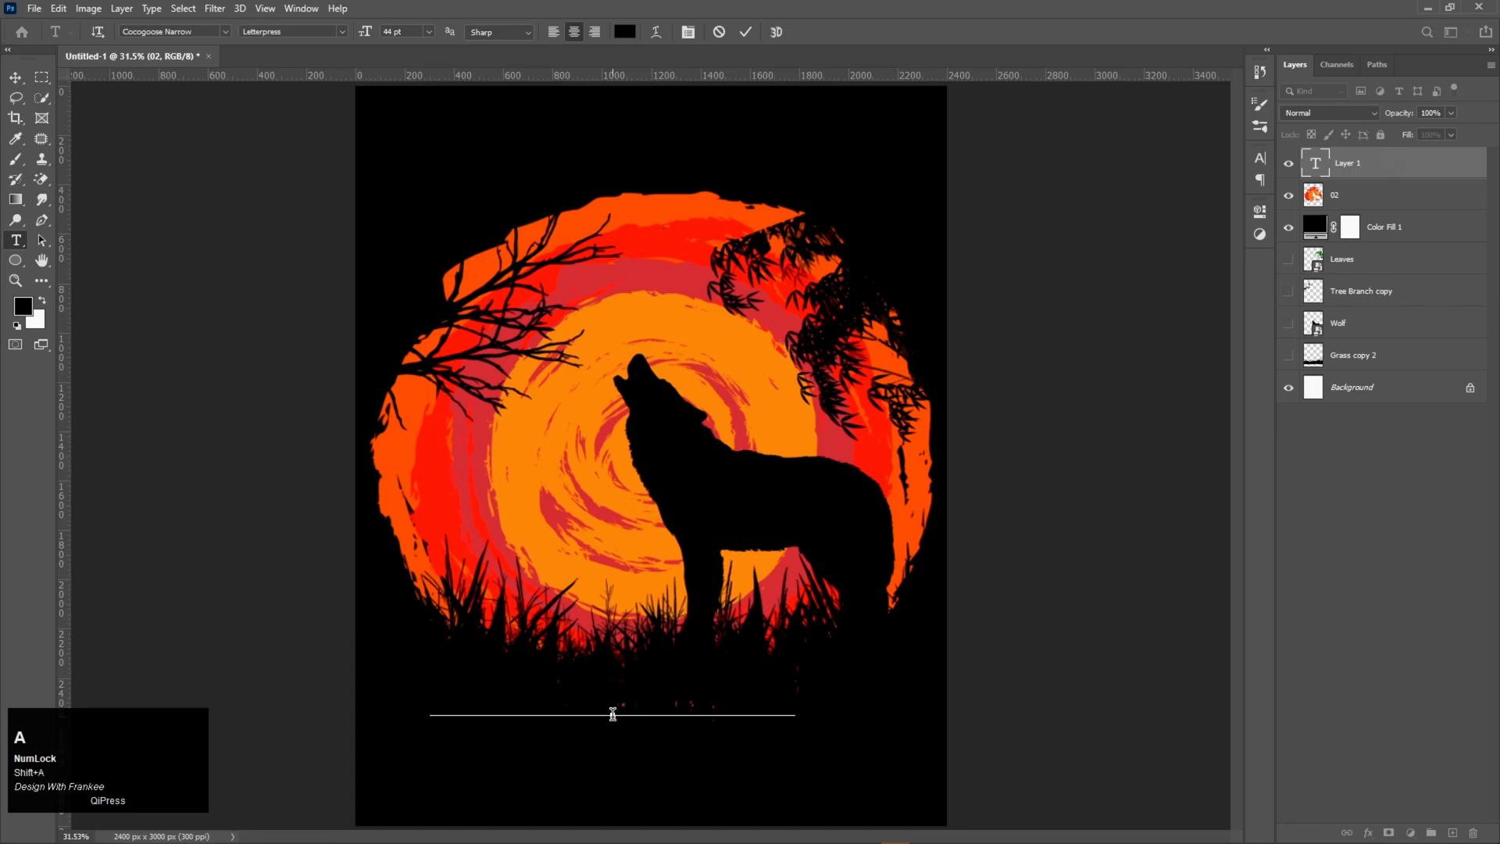
# Recolor the whole text line with orange ff4c00 sampled from the circle's outer ring and commit the text.
pyautogui.hotkey('ctrl', 'a')
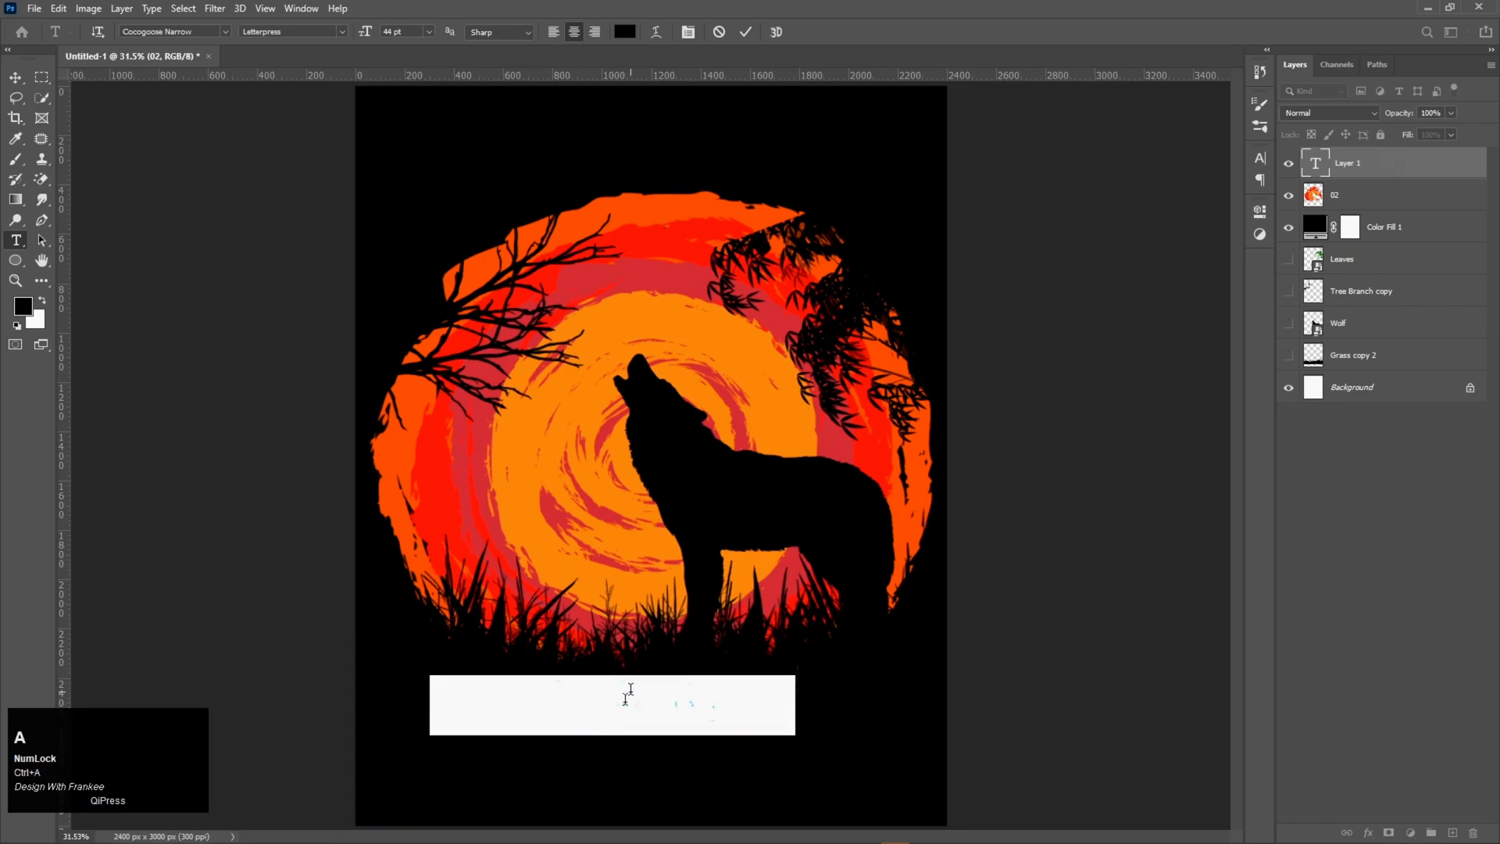
pyautogui.click(624, 31)
pyautogui.click(449, 380)
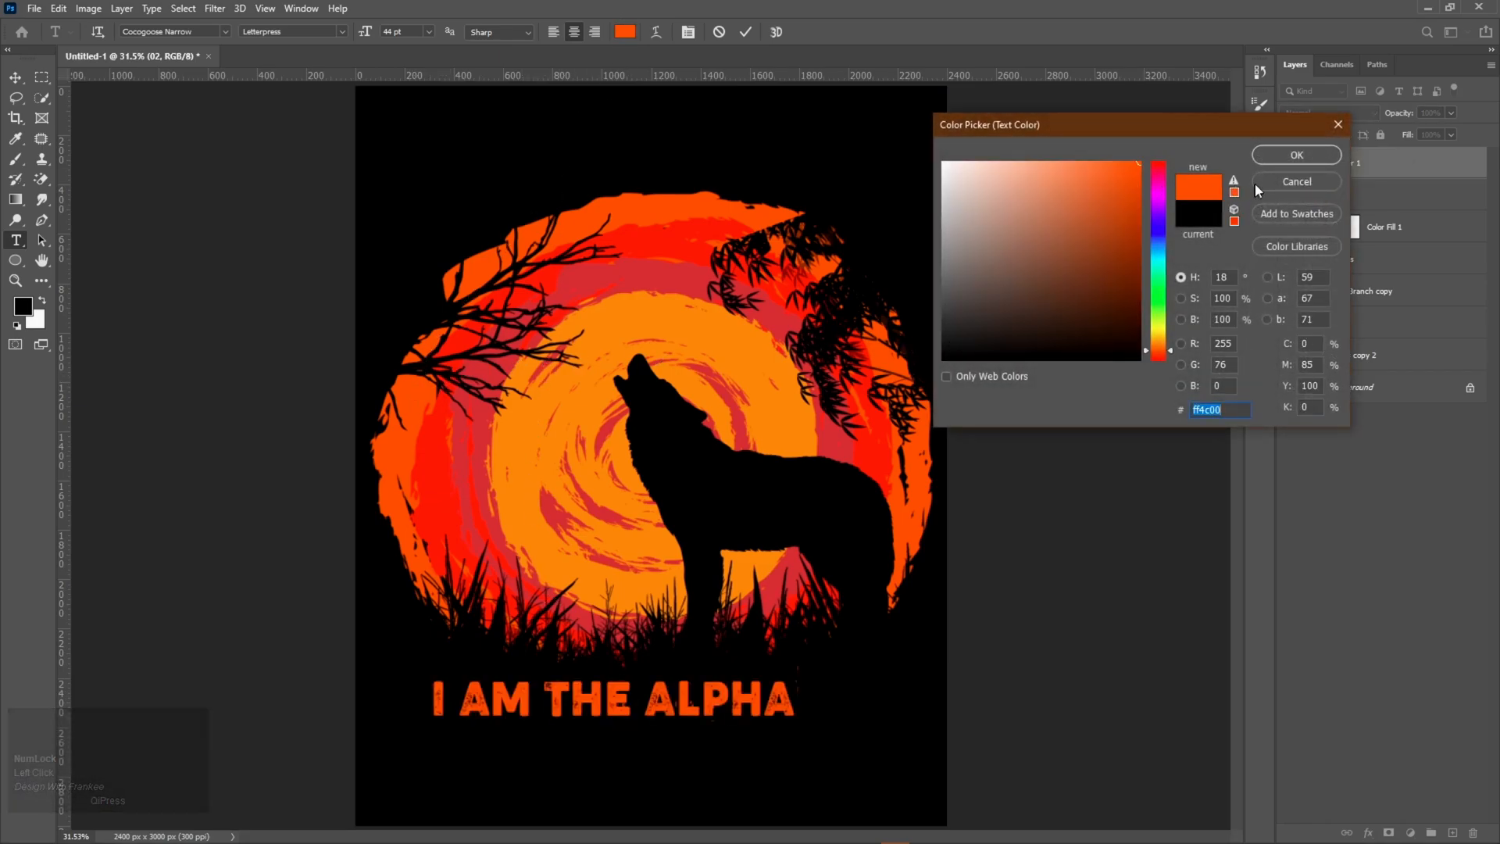
pyautogui.click(1271, 164)
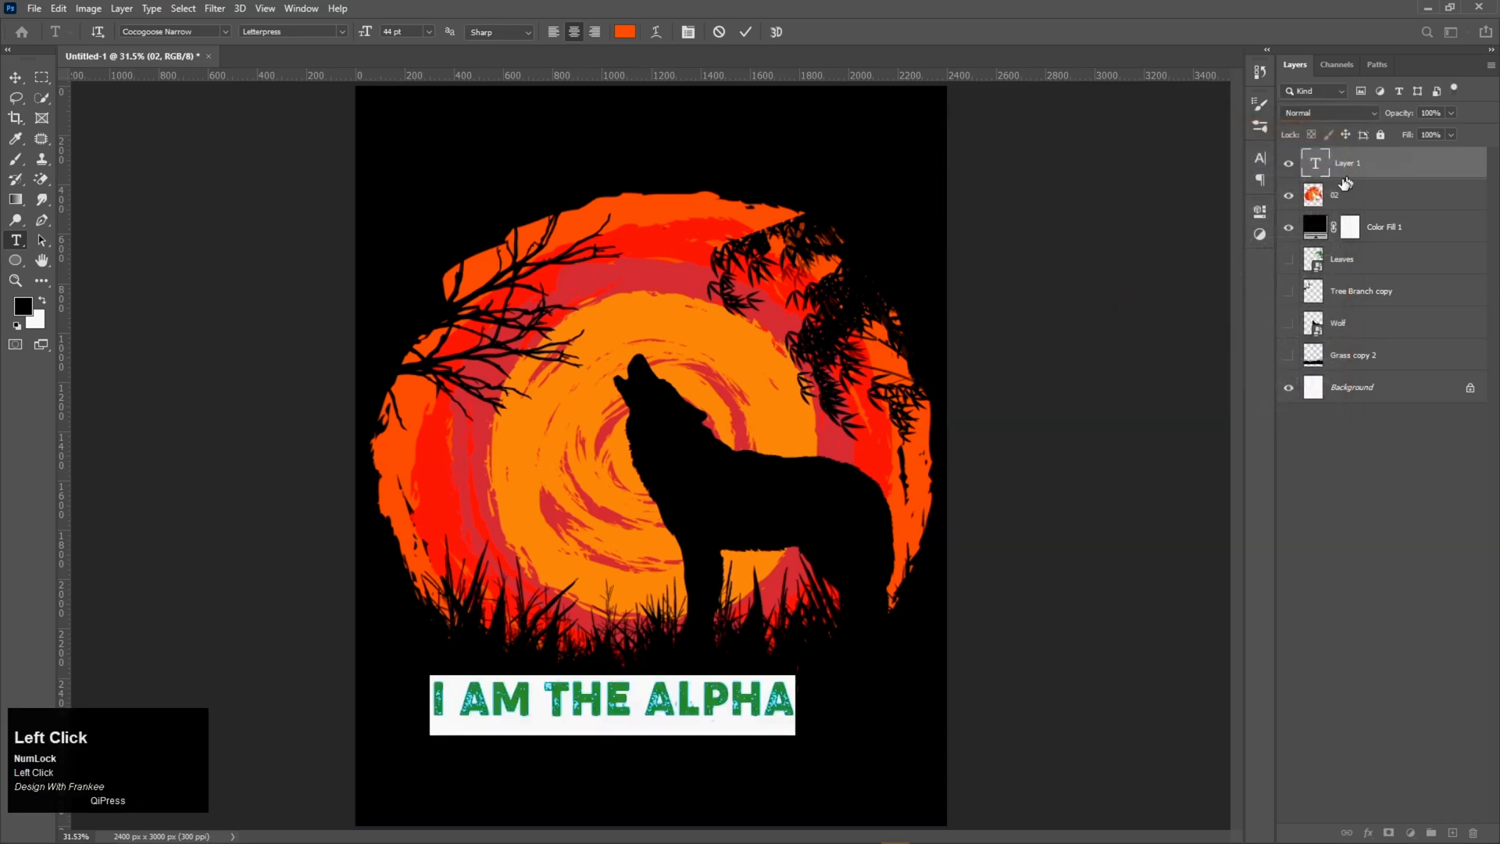
pyautogui.click(752, 36)
pyautogui.press('v')
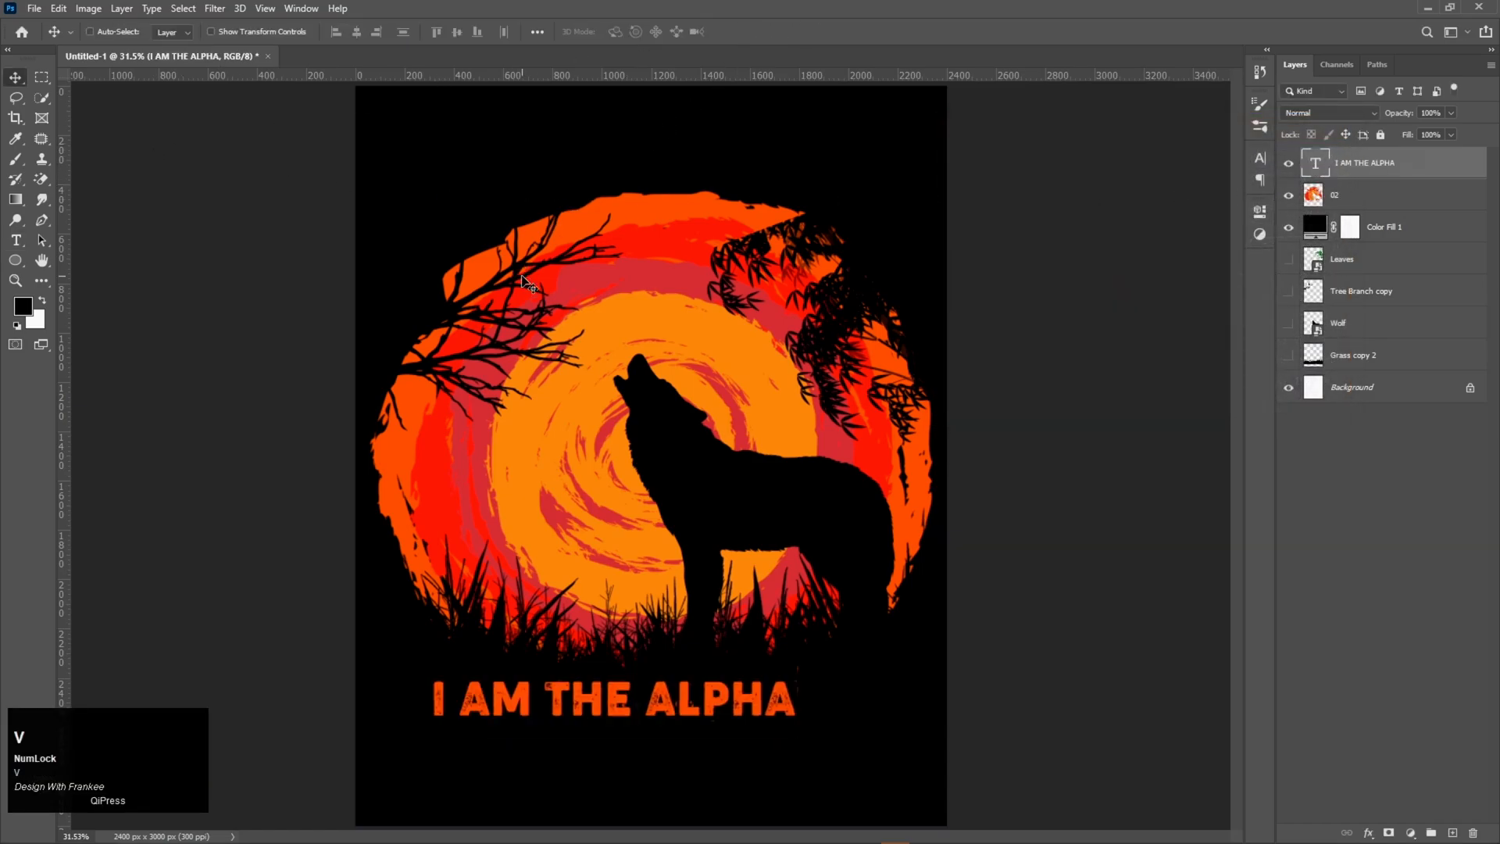
# Enlarge the "I AM THE ALPHA" text slightly and position it centrally just beneath the grass.
pyautogui.hotkey('ctrl', 't')
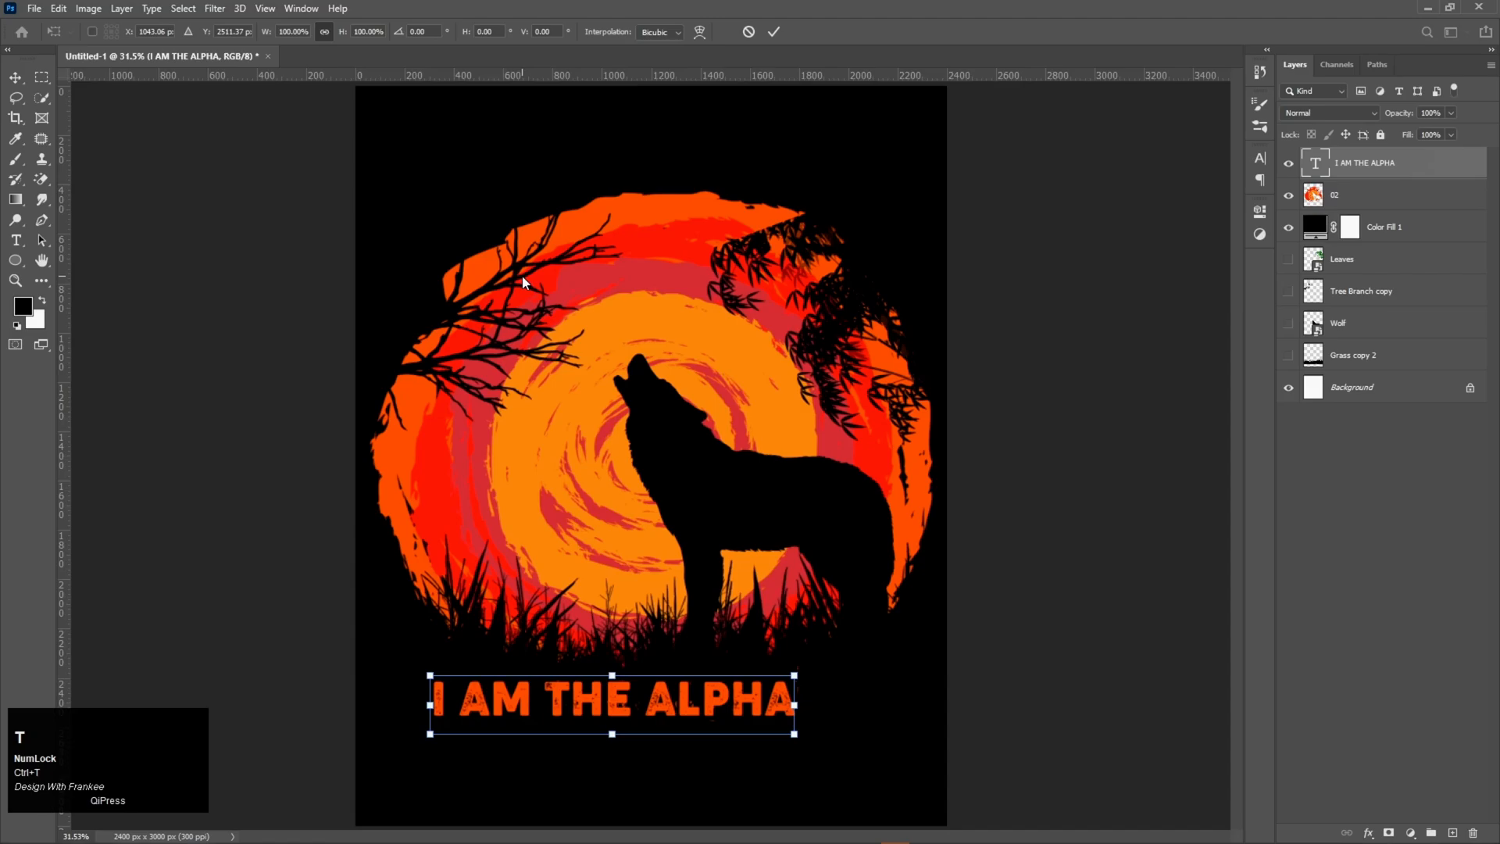
pyautogui.moveTo(651, 708); pyautogui.dragTo(694, 701)
pyautogui.moveTo(832, 731); pyautogui.dragTo(862, 739)
pyautogui.moveTo(708, 707)
pyautogui.mouseDown()
pyautogui.moveTo(728, 709)
pyautogui.moveTo(707, 709)
pyautogui.mouseUp()
pyautogui.doubleClick(708, 707)
# Align the text layer and circle layer 02 on their horizontal centers and deselect both layers.
pyautogui.keyDown('shift'); pyautogui.click(1343, 200); pyautogui.keyUp('shift')
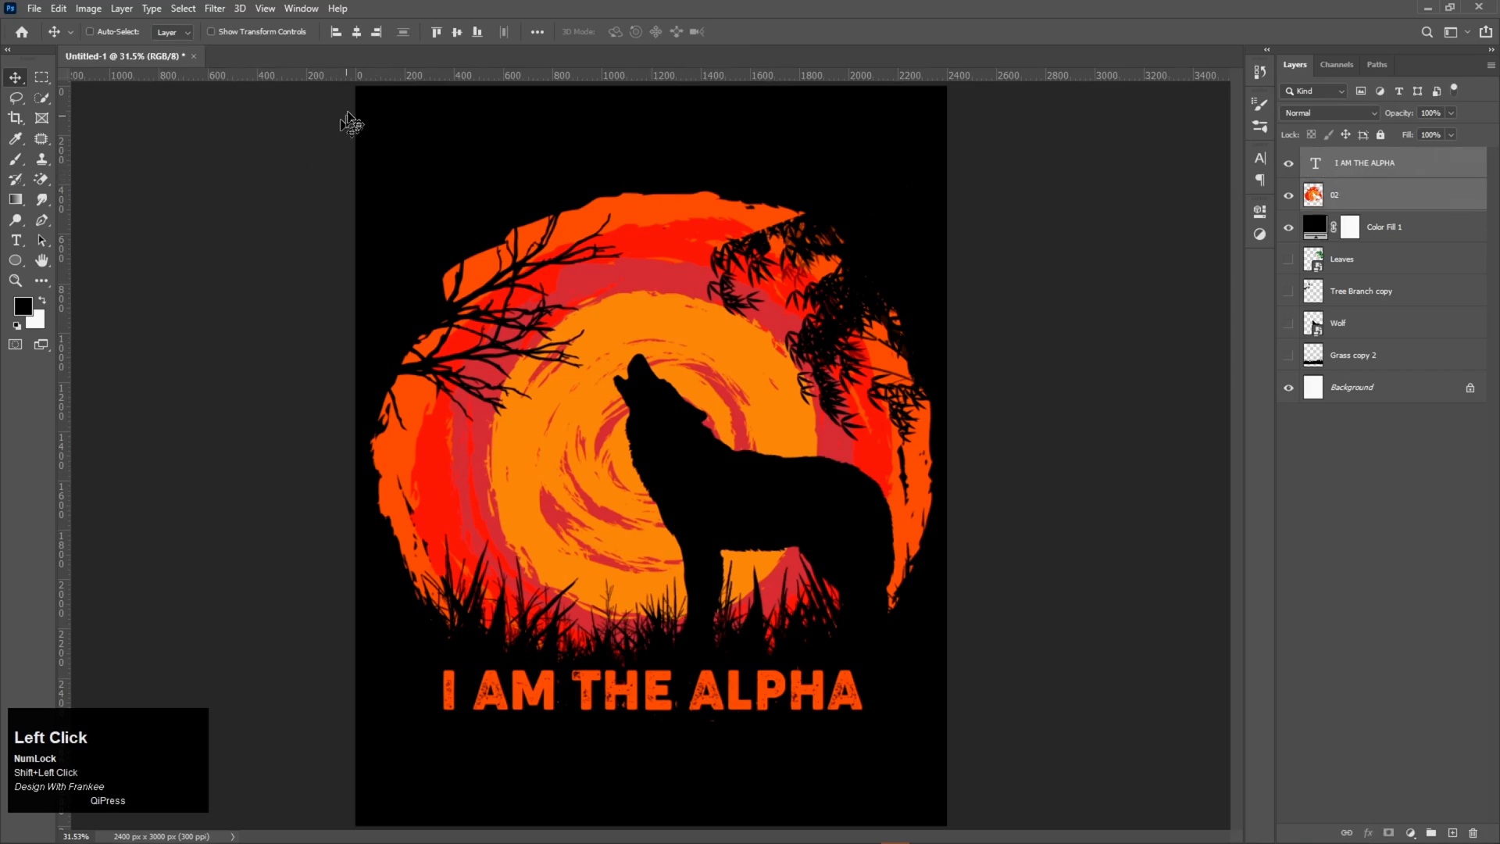
pyautogui.click(354, 34)
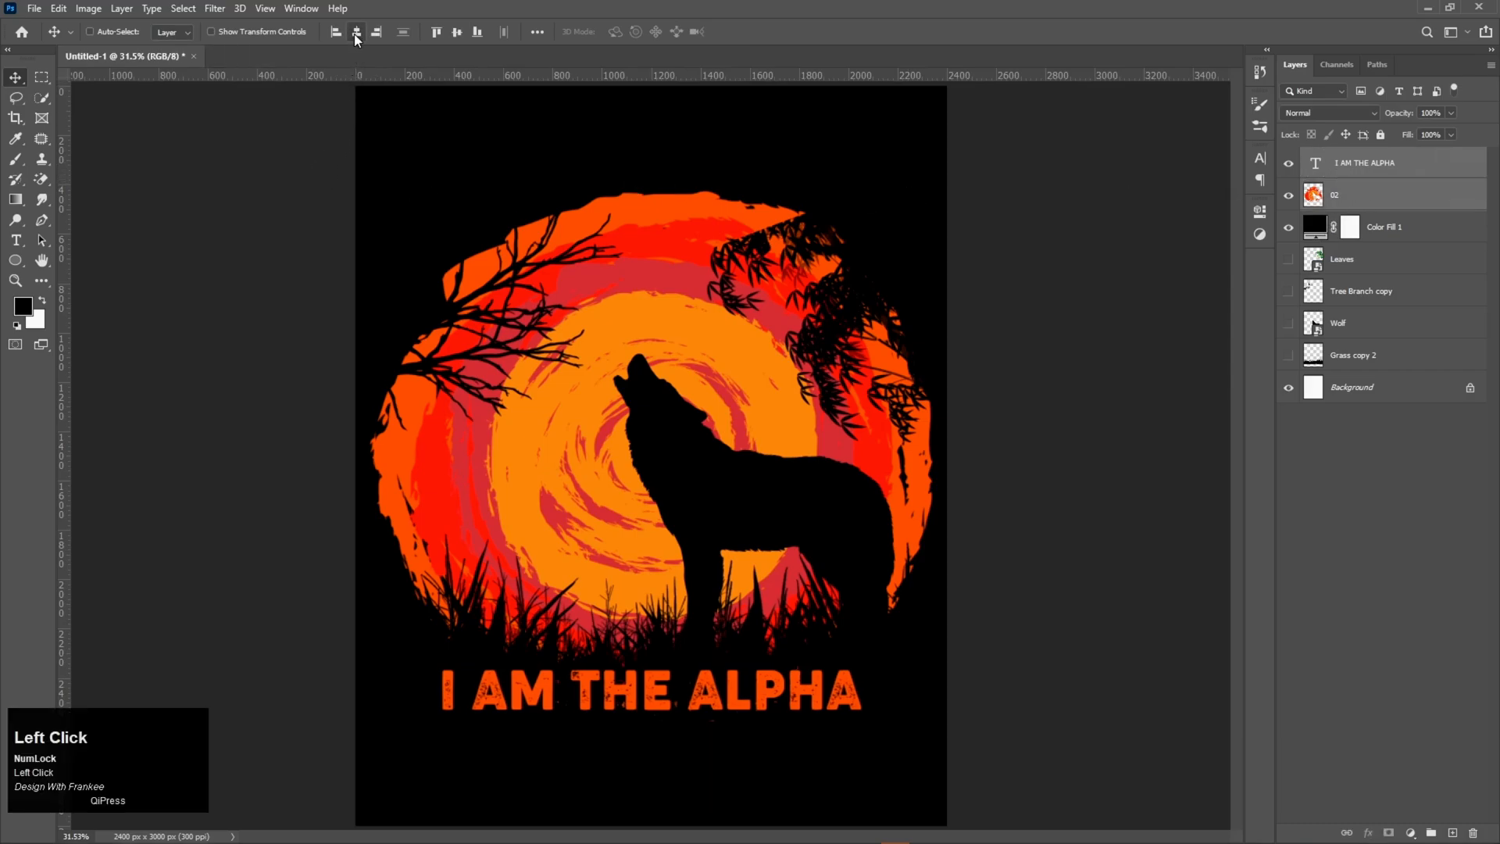
pyautogui.click(1323, 517)
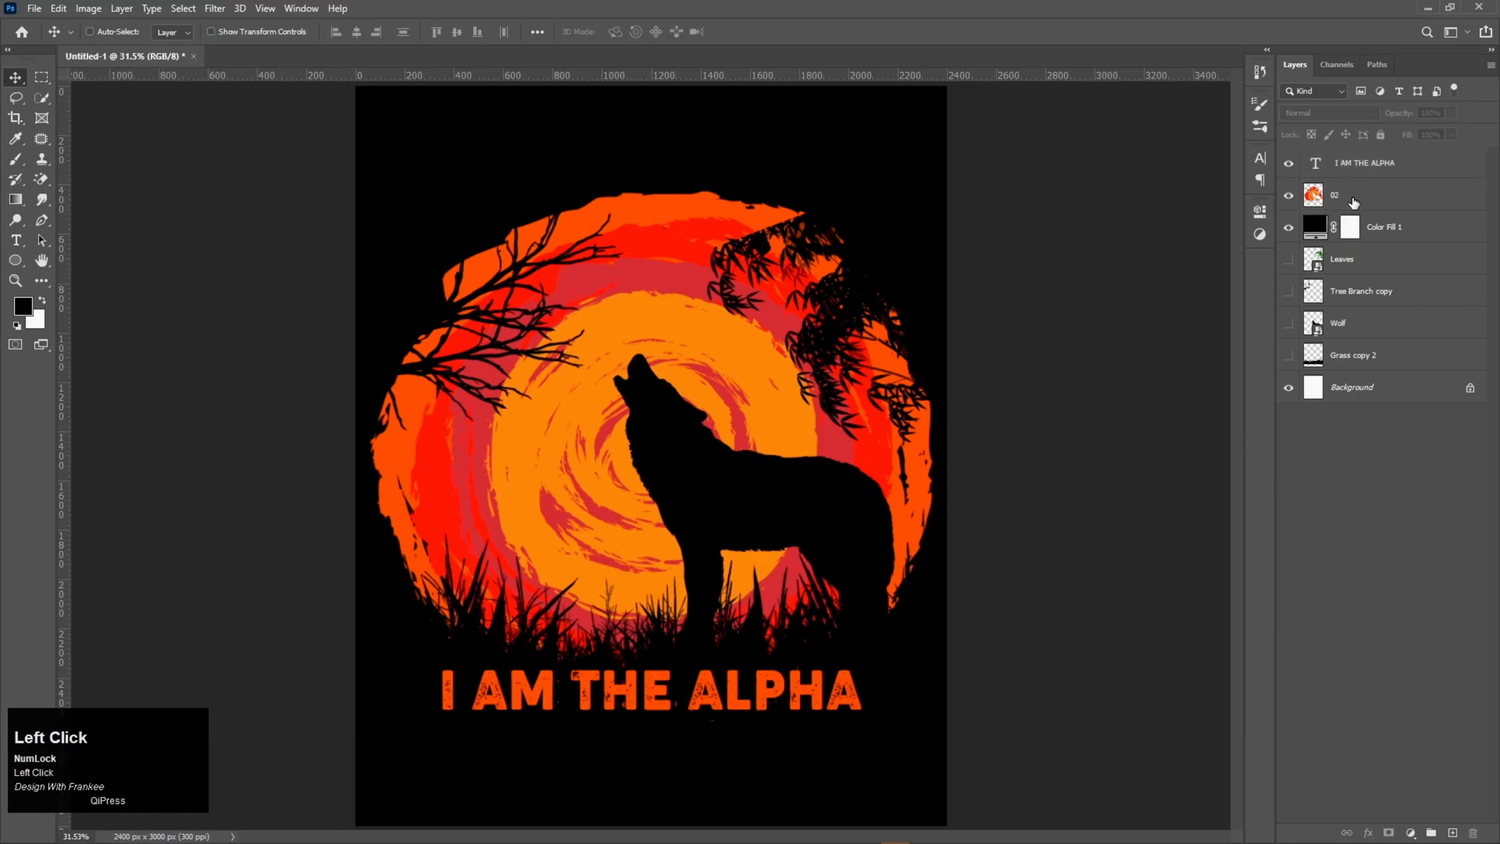
# Add a layer mask to circle layer 02 and paint black over the stray specks around the text.
pyautogui.click(1354, 202)
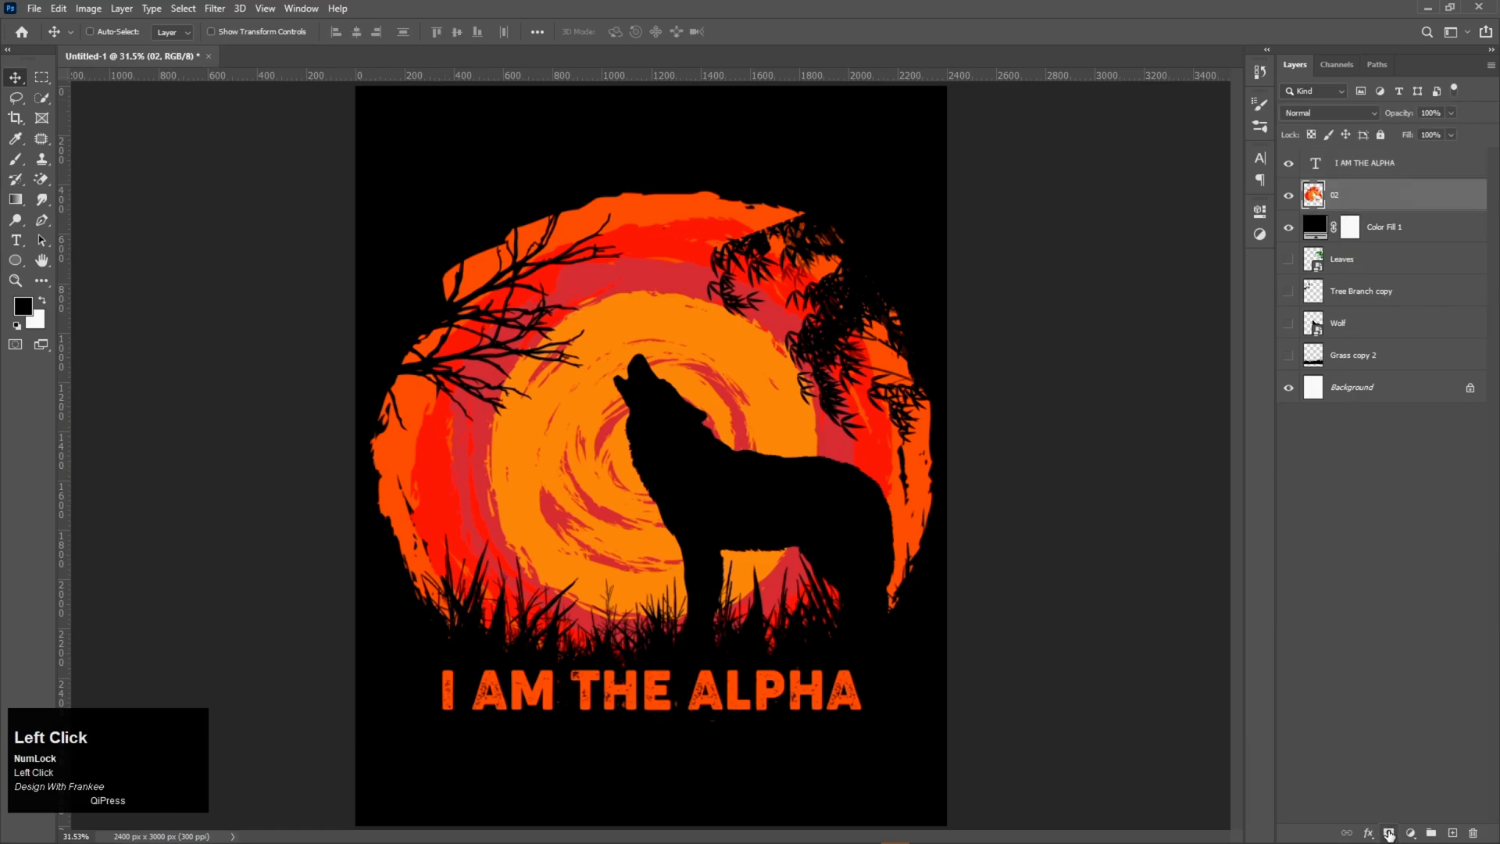
pyautogui.click(1389, 833)
pyautogui.press('b')
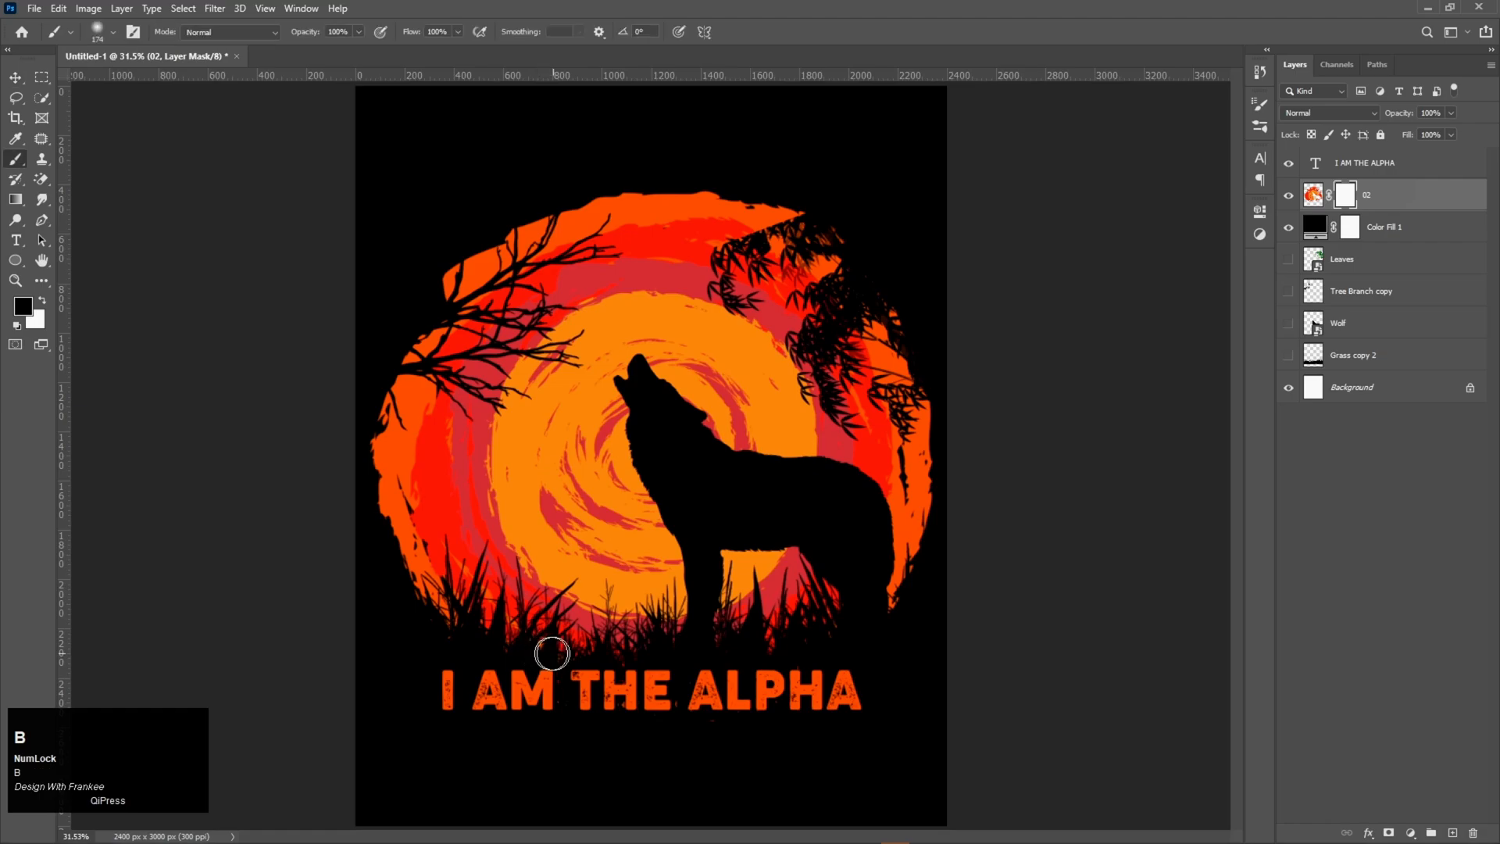
pyautogui.moveTo(461, 698)
pyautogui.mouseDown()
pyautogui.moveTo(874, 703)
pyautogui.moveTo(502, 714)
pyautogui.moveTo(564, 693)
pyautogui.moveTo(860, 696)
pyautogui.moveTo(445, 696)
pyautogui.moveTo(881, 706)
pyautogui.moveTo(496, 712)
pyautogui.moveTo(837, 710)
pyautogui.moveTo(882, 732)
pyautogui.mouseUp()
pyautogui.press('v')
pyautogui.hotkey('ctrl', '0')
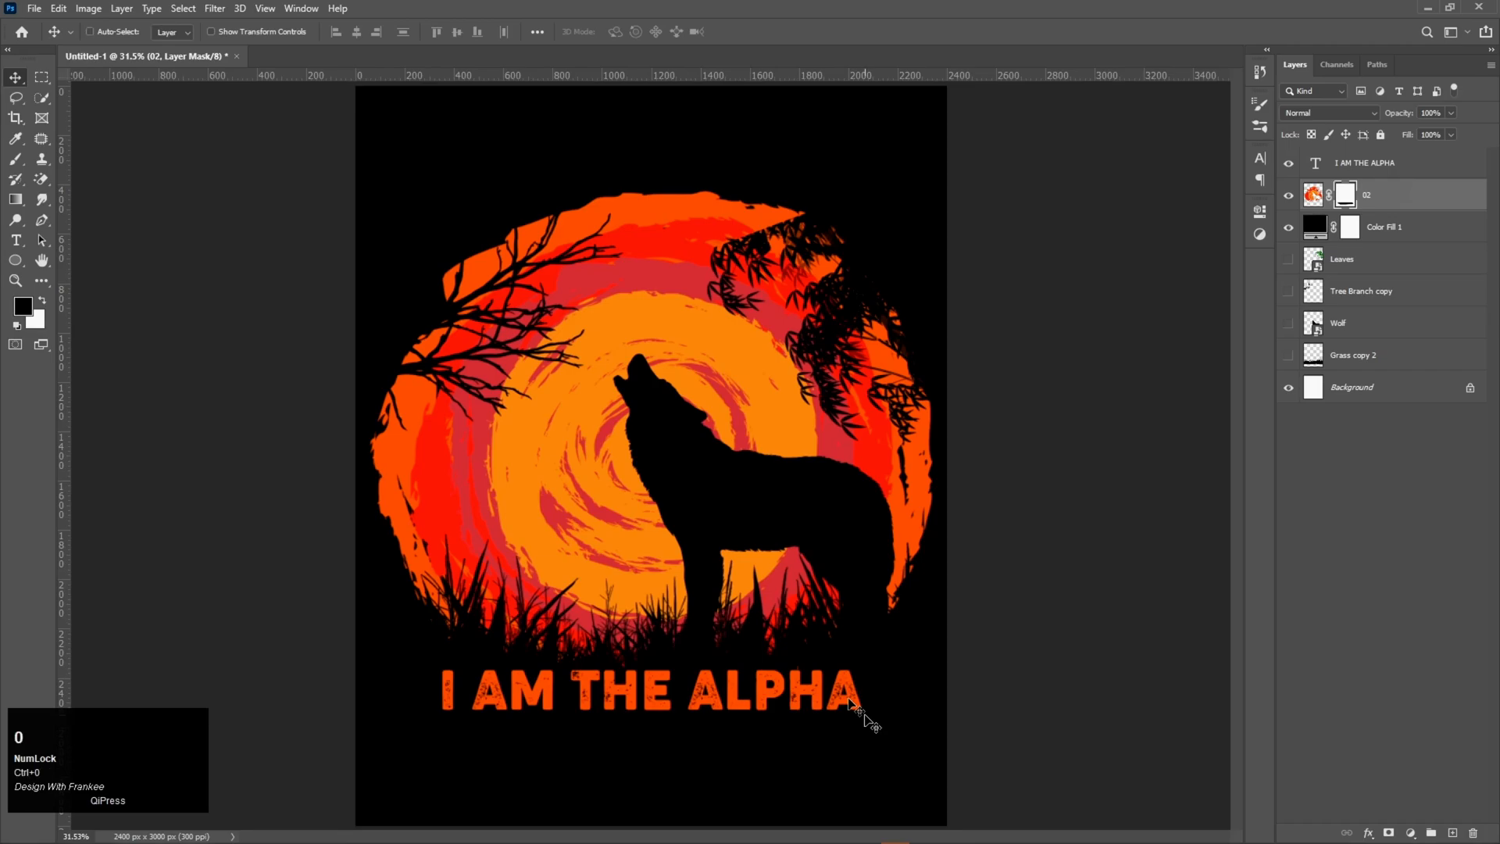
# Group the text with circle layer 02, check the group by toggling its visibility, and hide the Background layer.
pyautogui.keyDown('shift'); pyautogui.click(1382, 170); pyautogui.keyUp('shift')
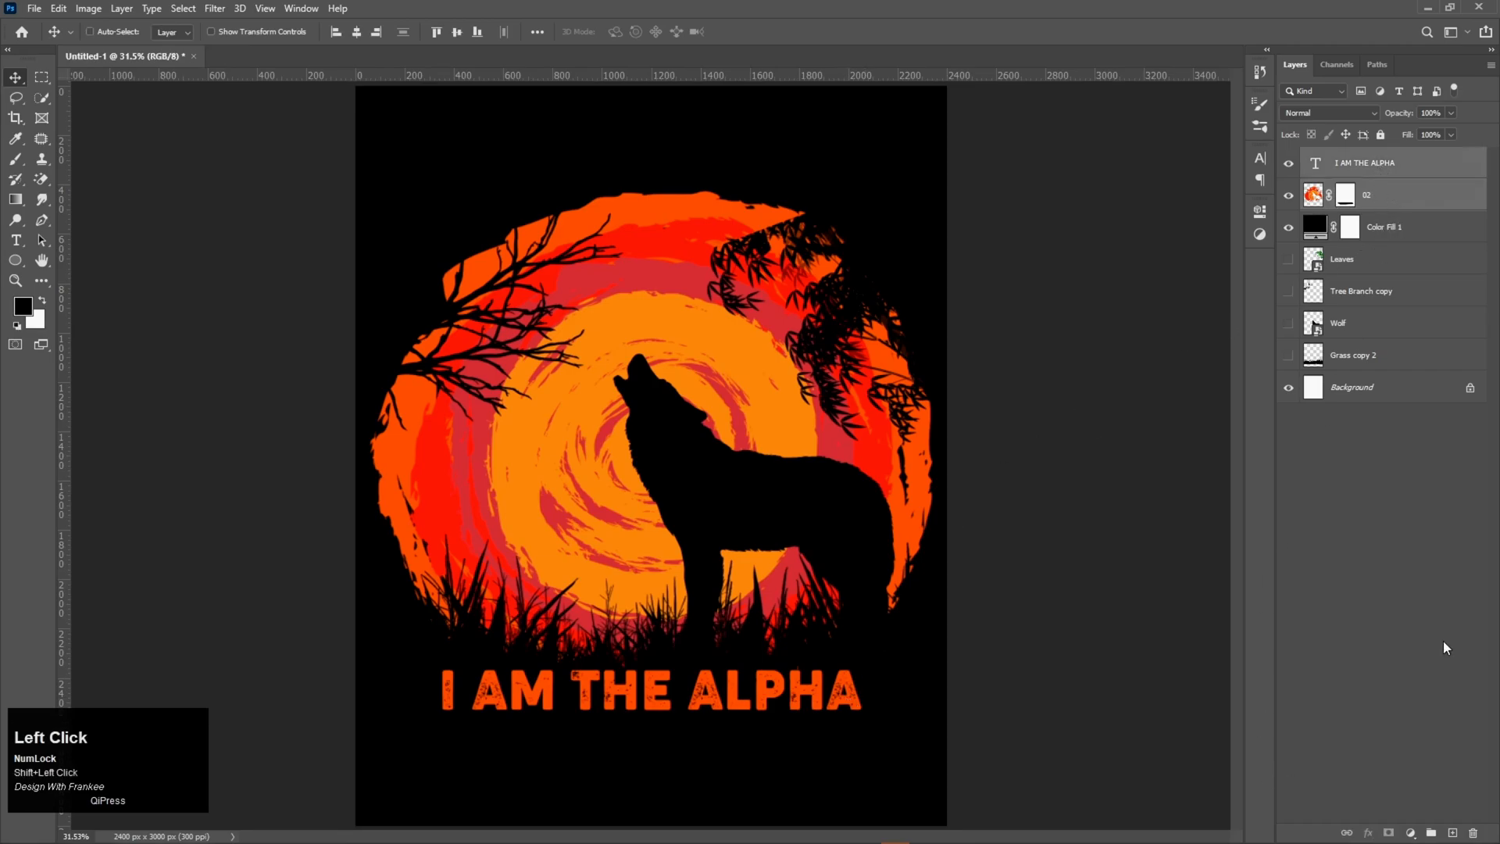
pyautogui.hotkey('ctrl', 'g')
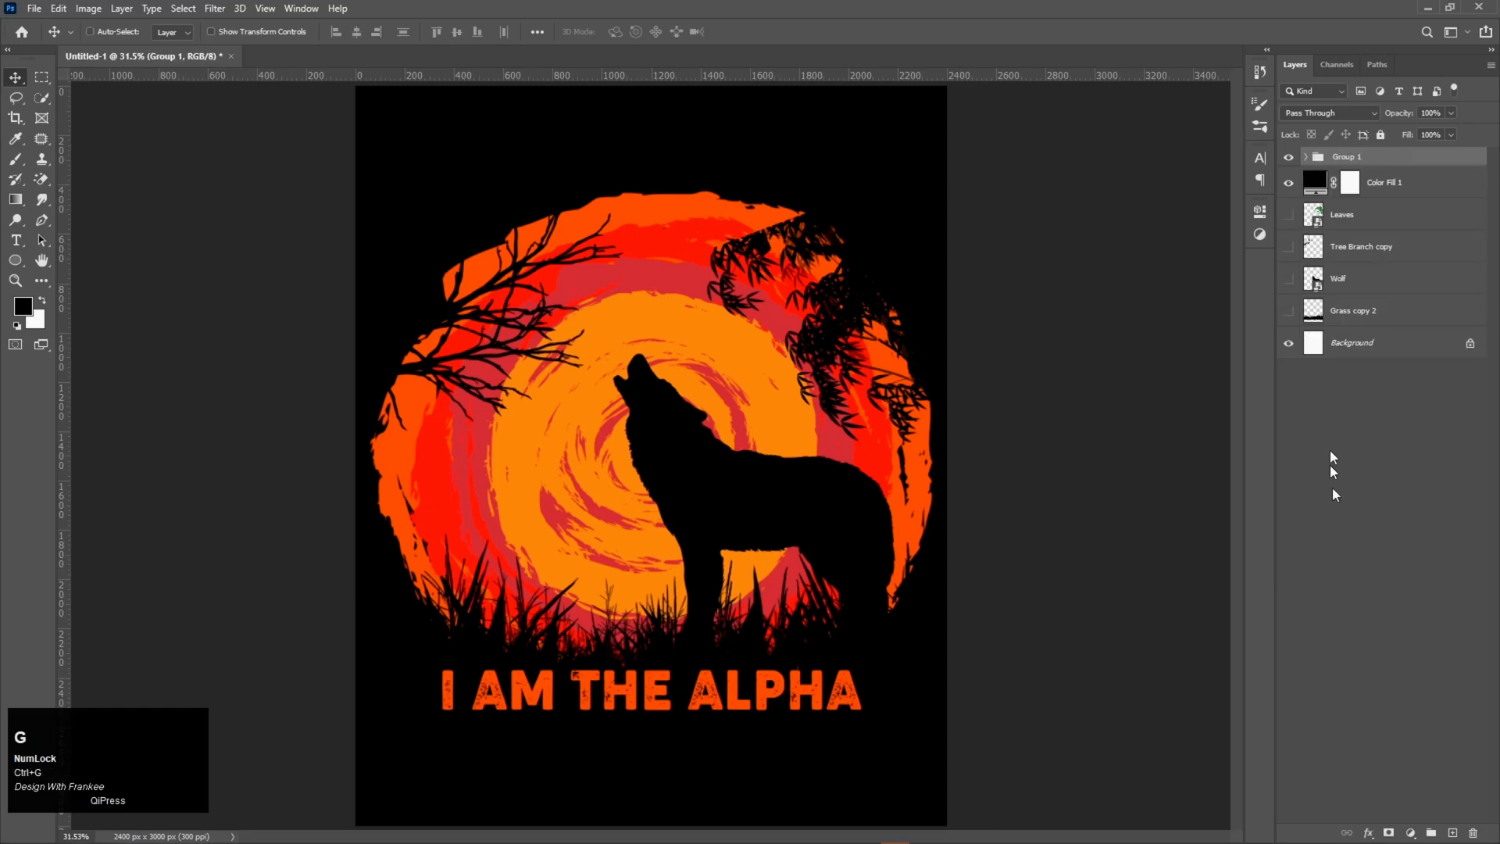
pyautogui.click(1289, 161)
pyautogui.click(1289, 161)
# Scale the grouped design up very slightly, keeping it centered on the canvas, and apply the transform.
pyautogui.hotkey('ctrl', 't')
pyautogui.moveTo(801, 493); pyautogui.dragTo(801, 494)
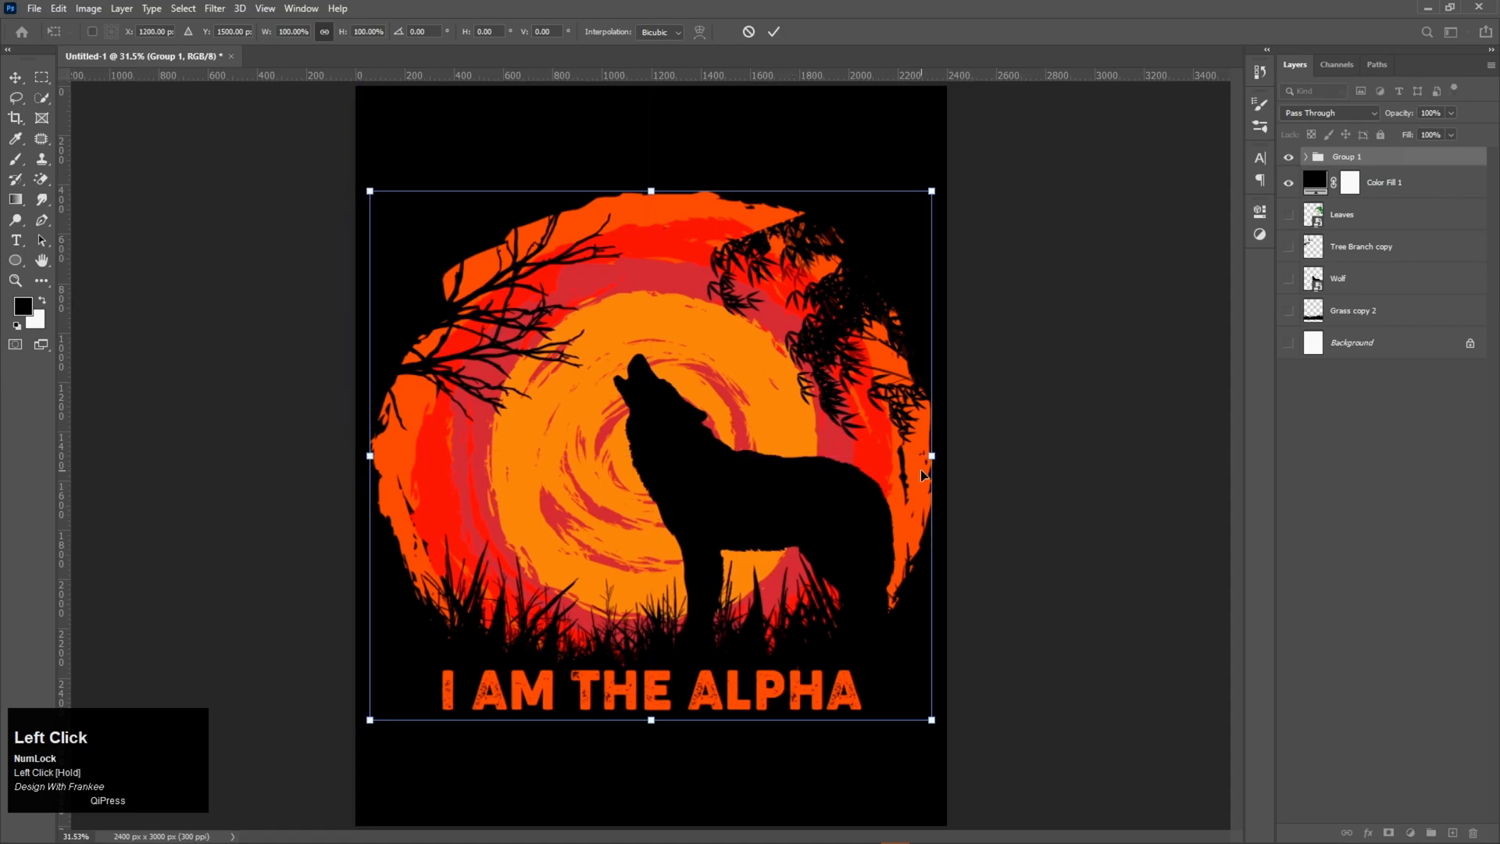
pyautogui.moveTo(928, 459); pyautogui.dragTo(932, 457)
pyautogui.doubleClick(711, 488)
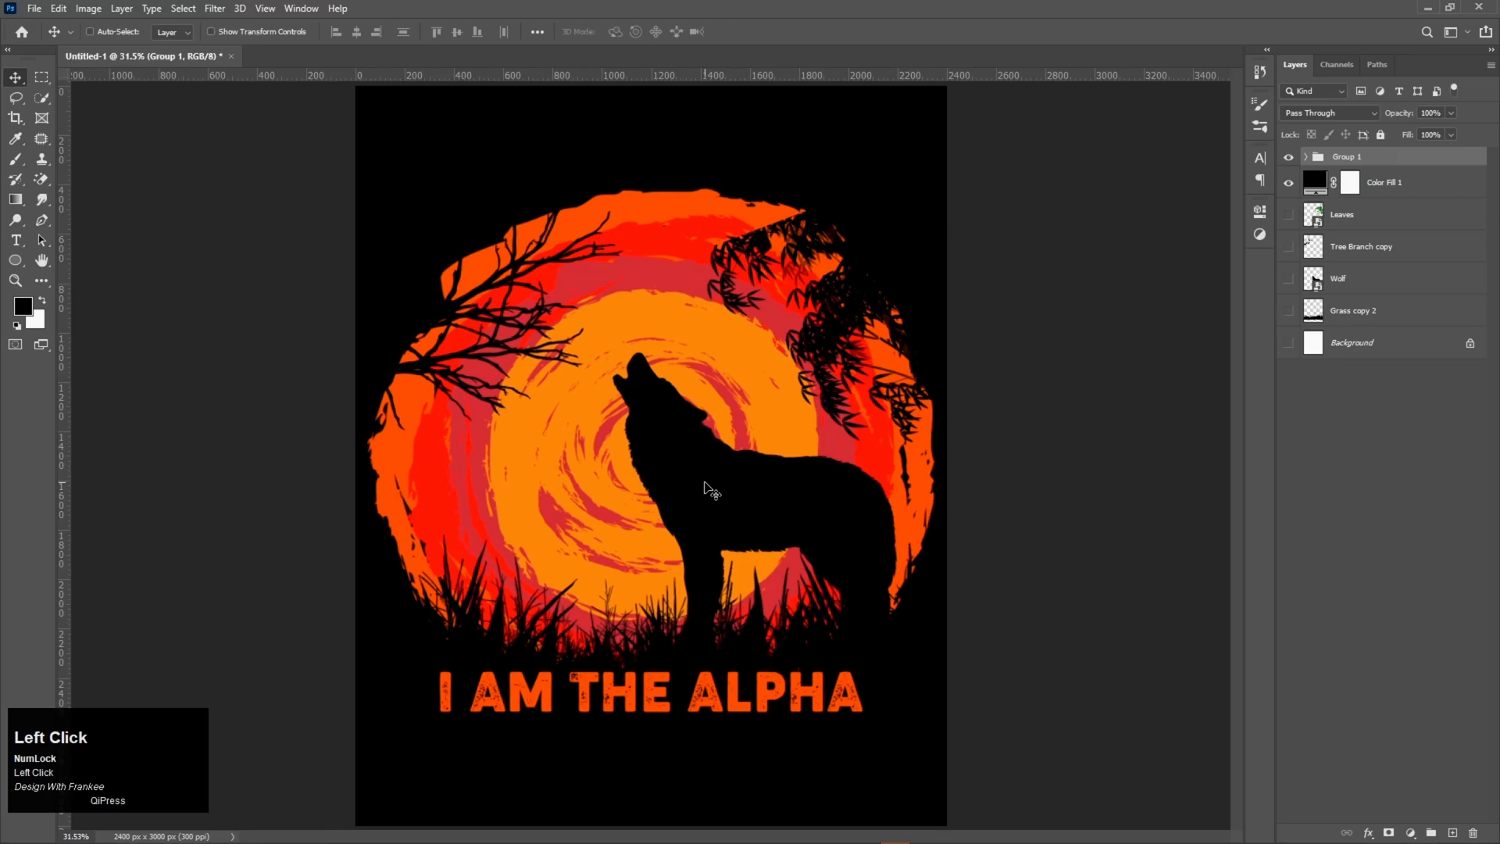
# Hide the black Color Fill 1 layer and inspect the wolf cutout against the transparent canvas.
pyautogui.moveTo(701, 486); pyautogui.dragTo(701, 486)
pyautogui.click(1289, 183)
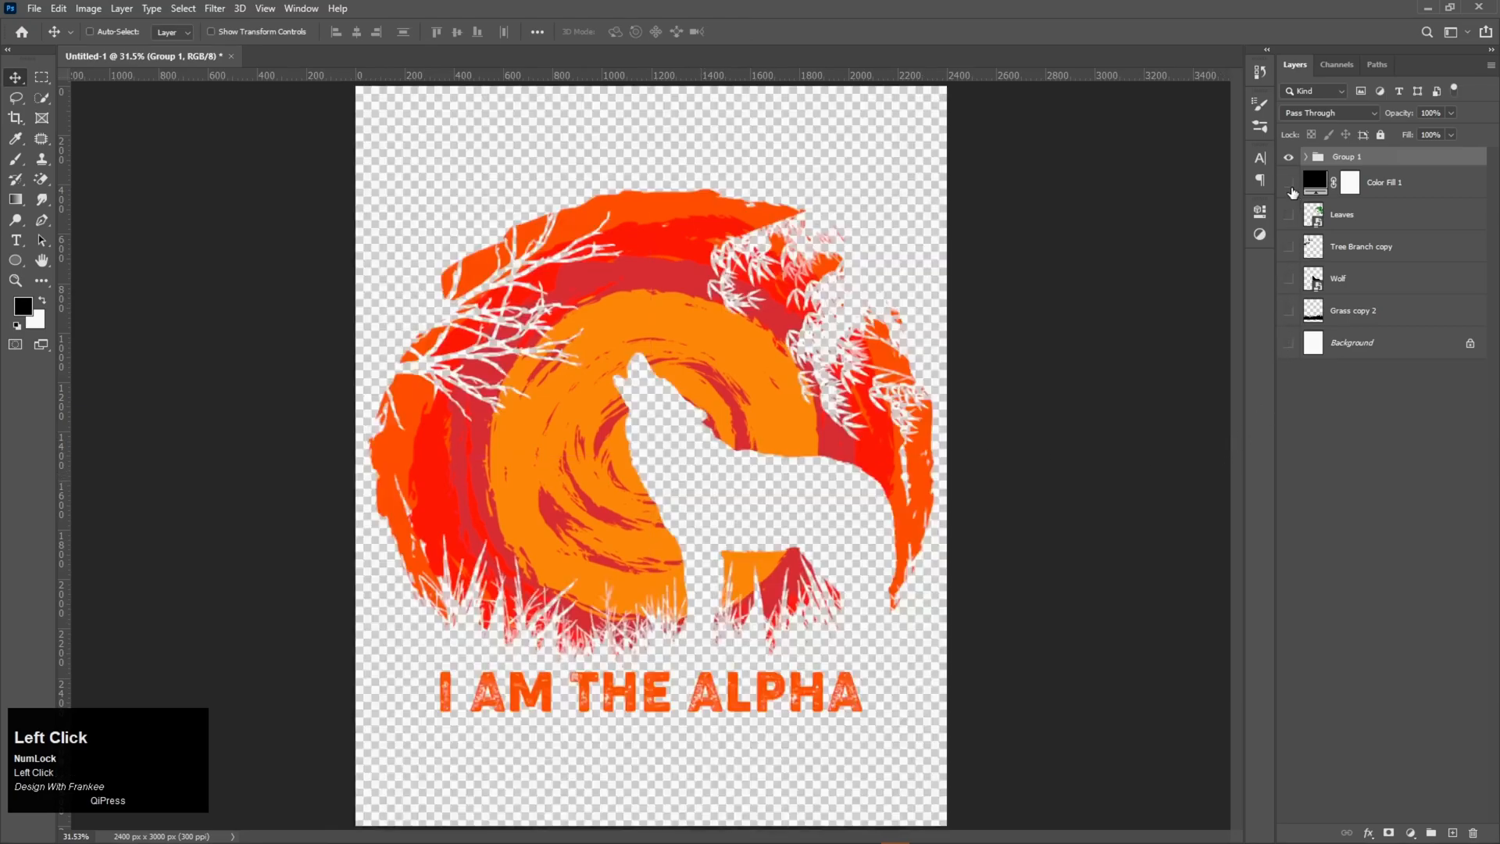
pyautogui.scroll(3, 730, 526)
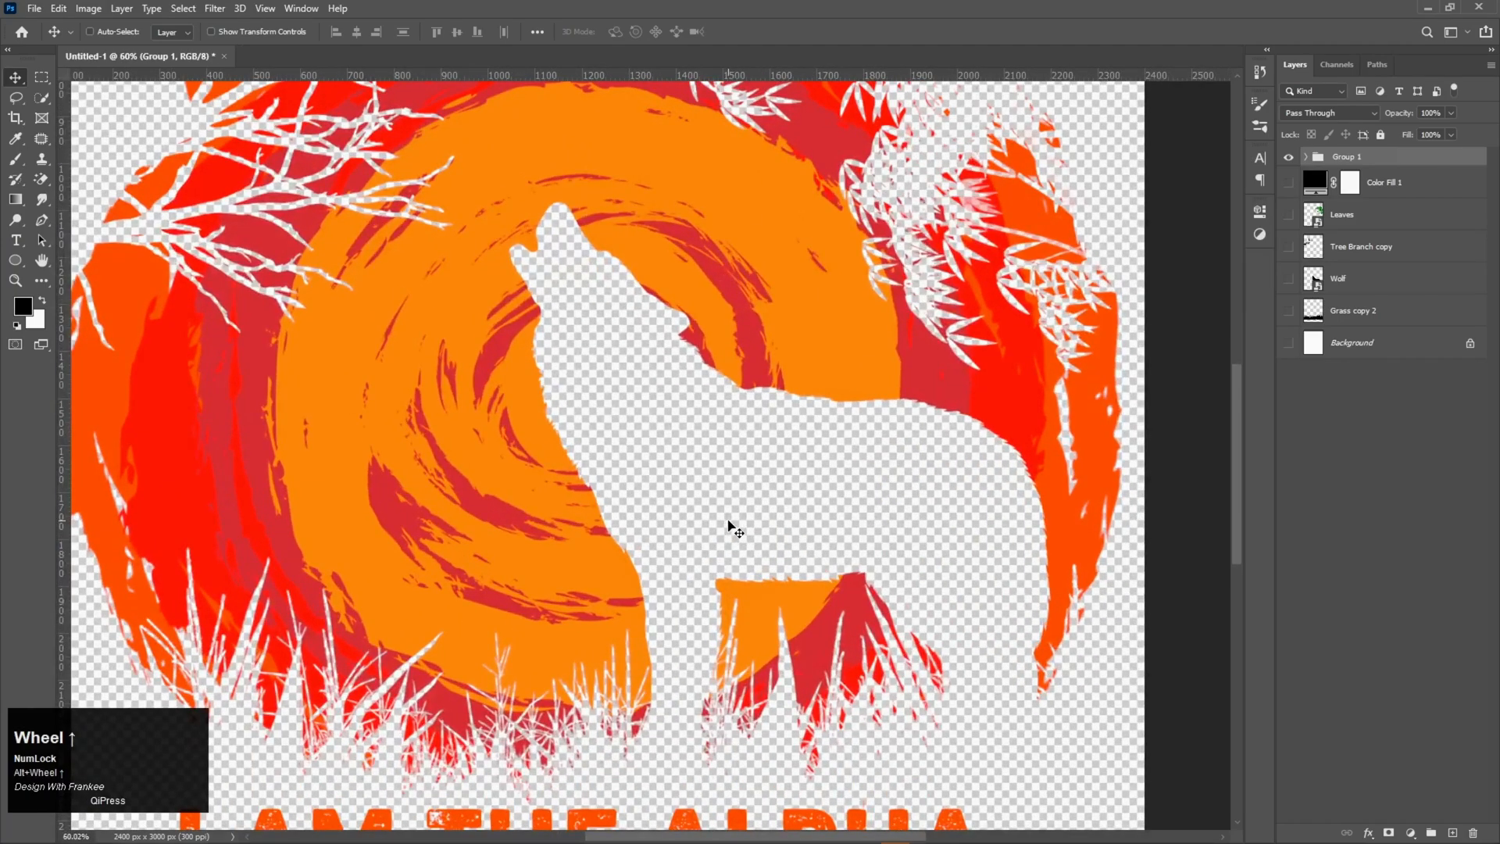
pyautogui.hotkey('ctrl', '0')
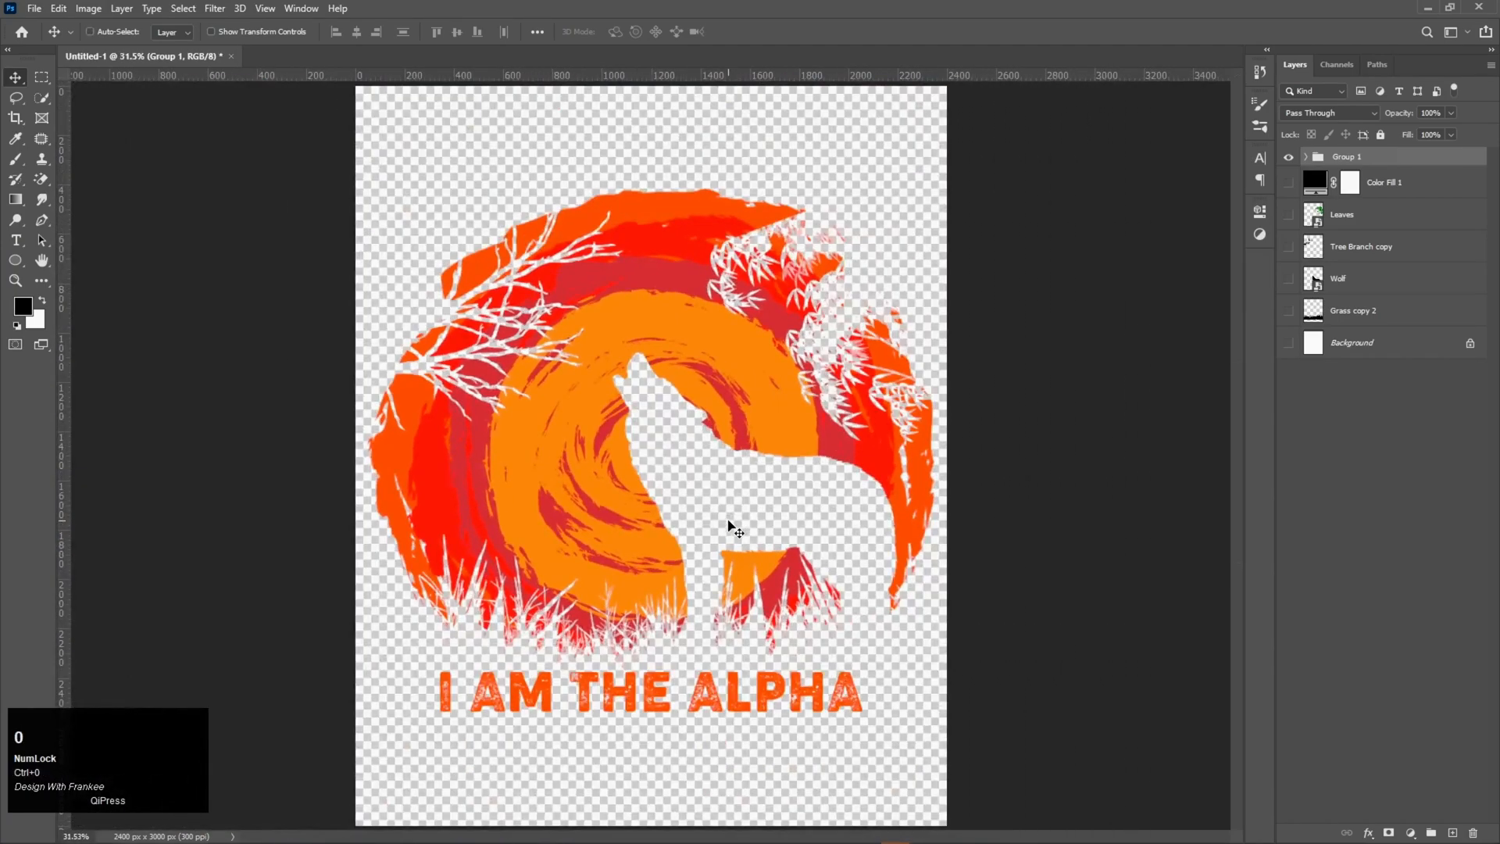
# Open Save for Web, set the export format to PNG-24 with transparency, and fit the whole design in the preview.
pyautogui.hotkey('ctrl', 'shift', 'alt', 's')
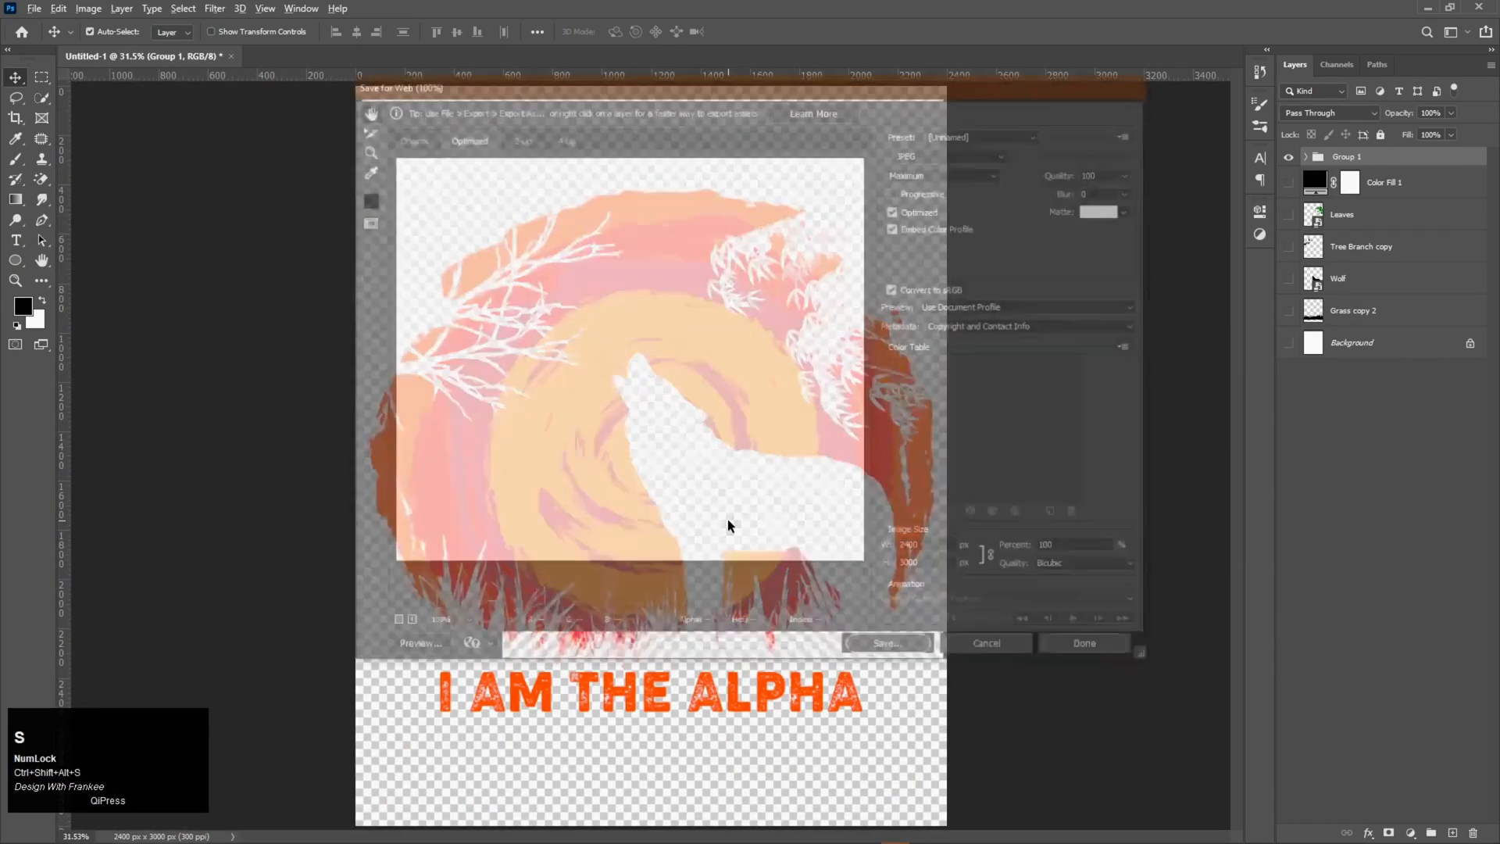
pyautogui.click(992, 153)
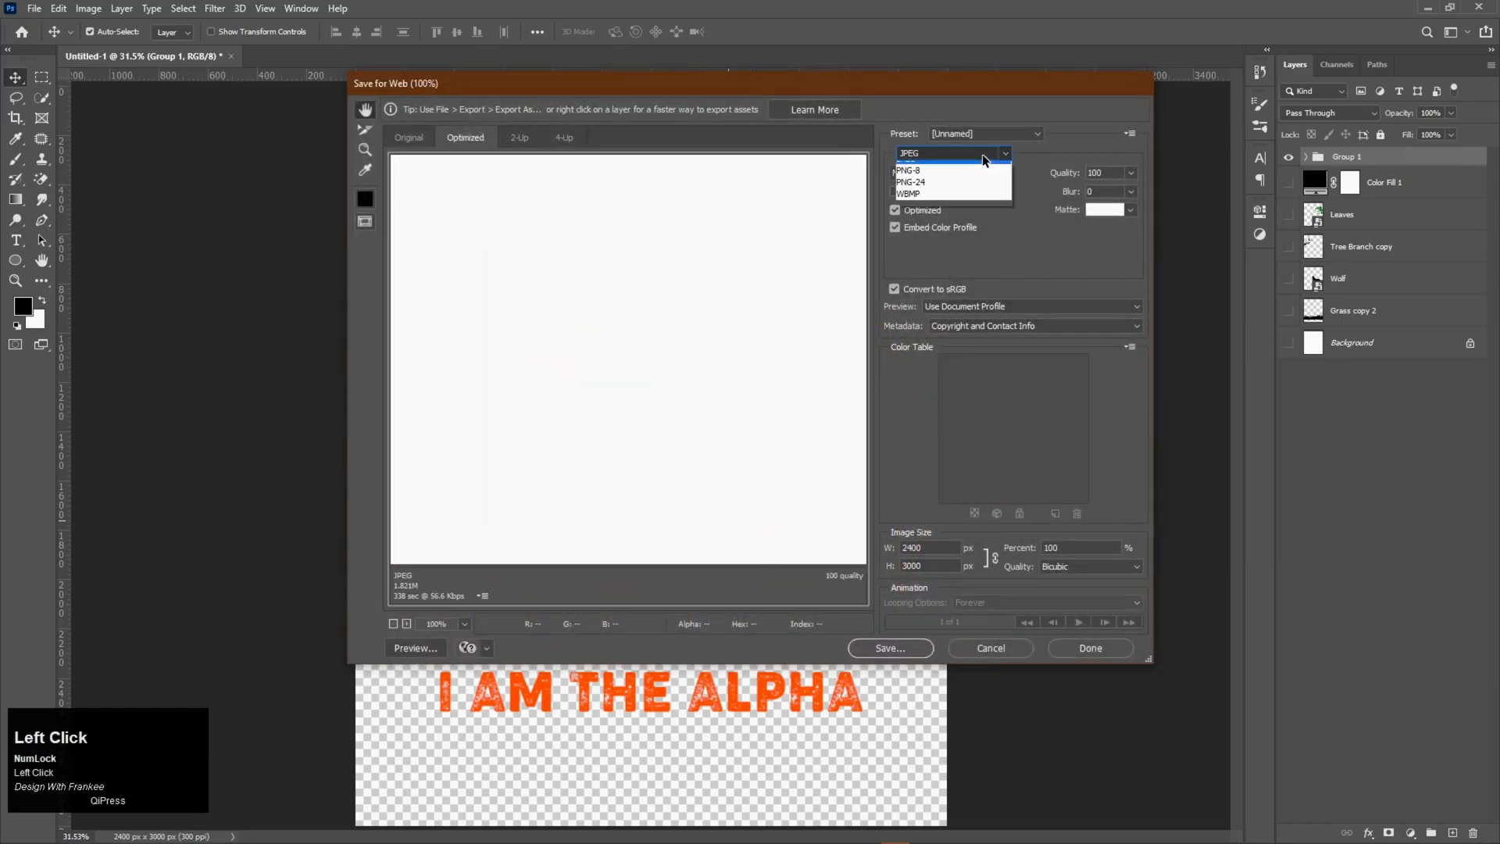
pyautogui.click(953, 208)
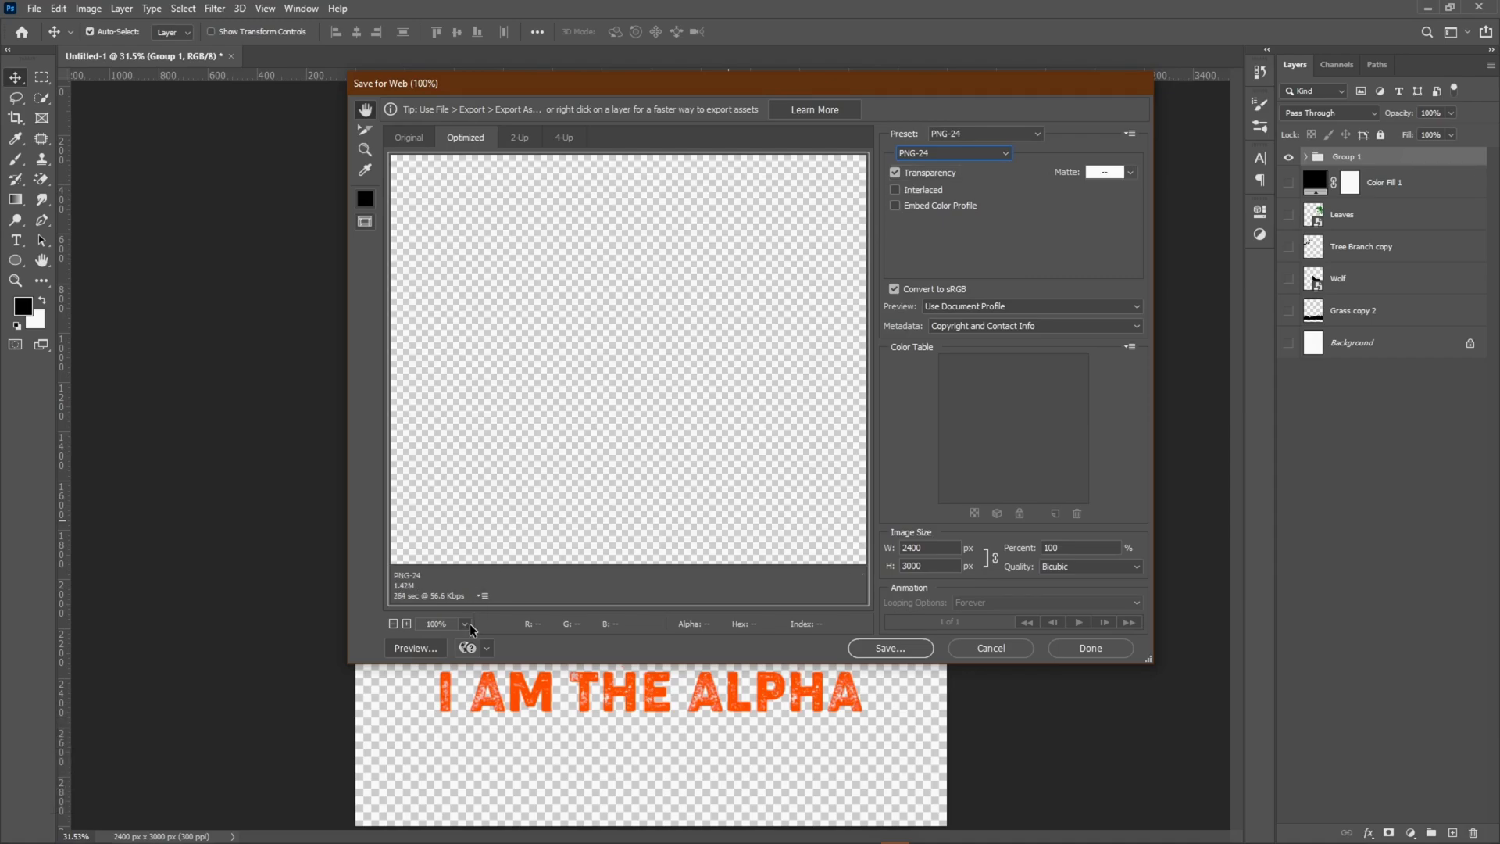
pyautogui.click(465, 623)
pyautogui.click(468, 594)
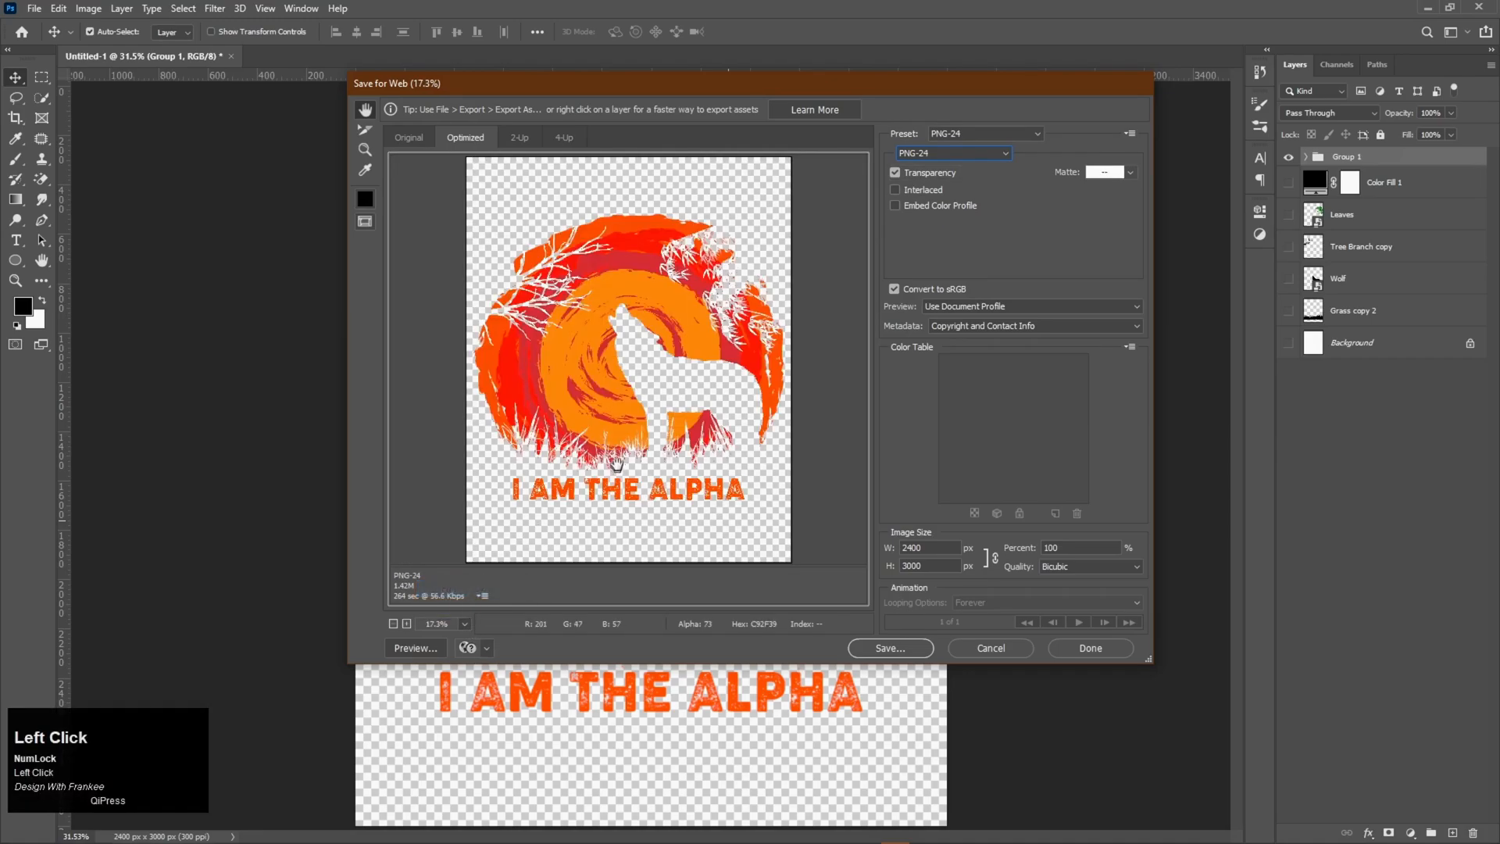
# Examine the wolf, branches, grass and lettering up close in the export preview, and close the export window keeping its settings.
pyautogui.scroll(1, 623, 455)
pyautogui.scroll(2, 623, 455)
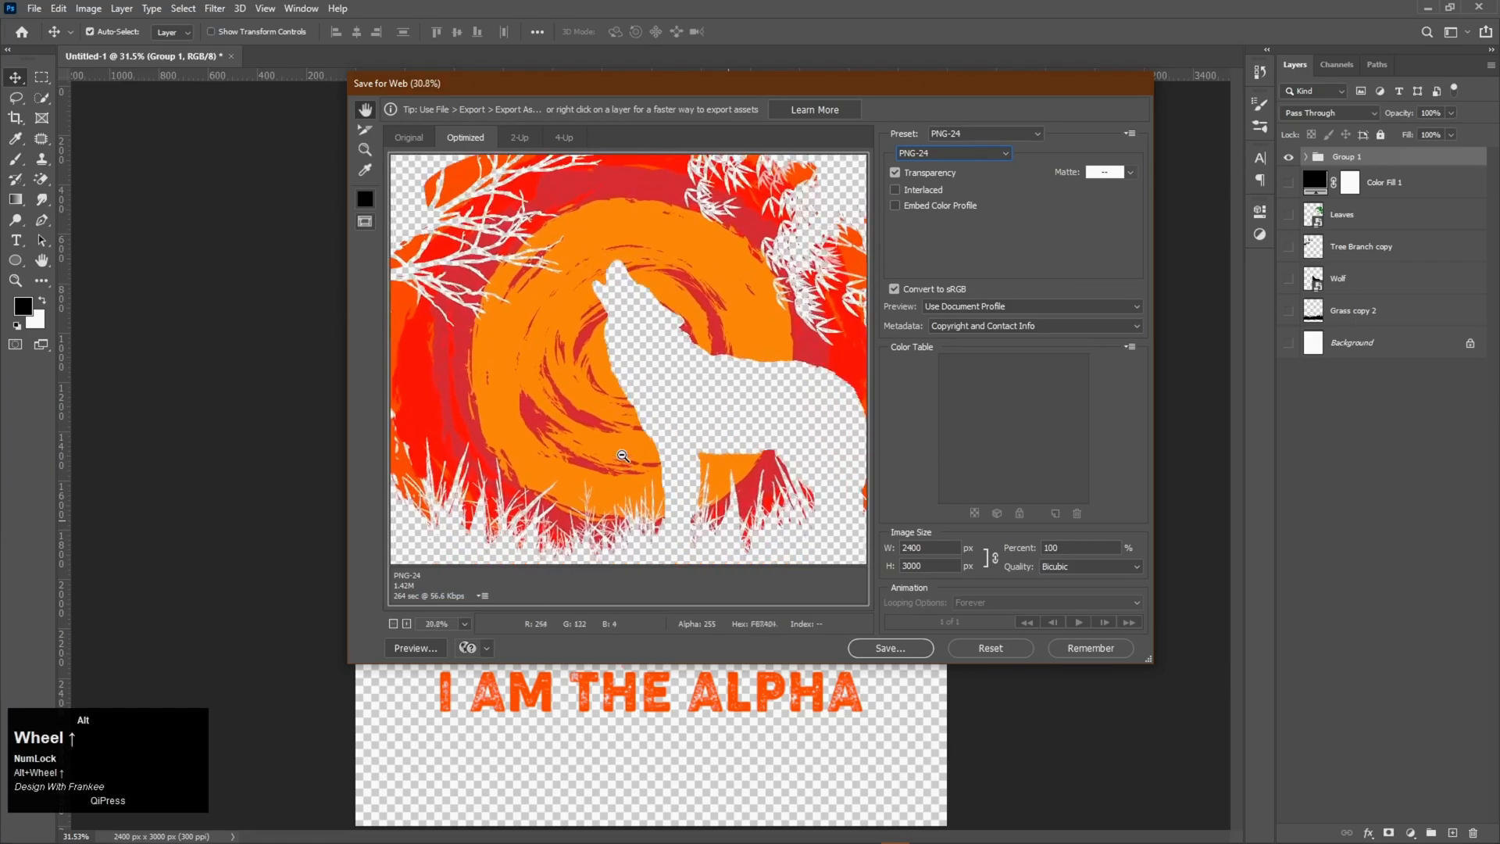
pyautogui.moveTo(629, 317); pyautogui.dragTo(666, 375)
pyautogui.scroll(1, 662, 377)
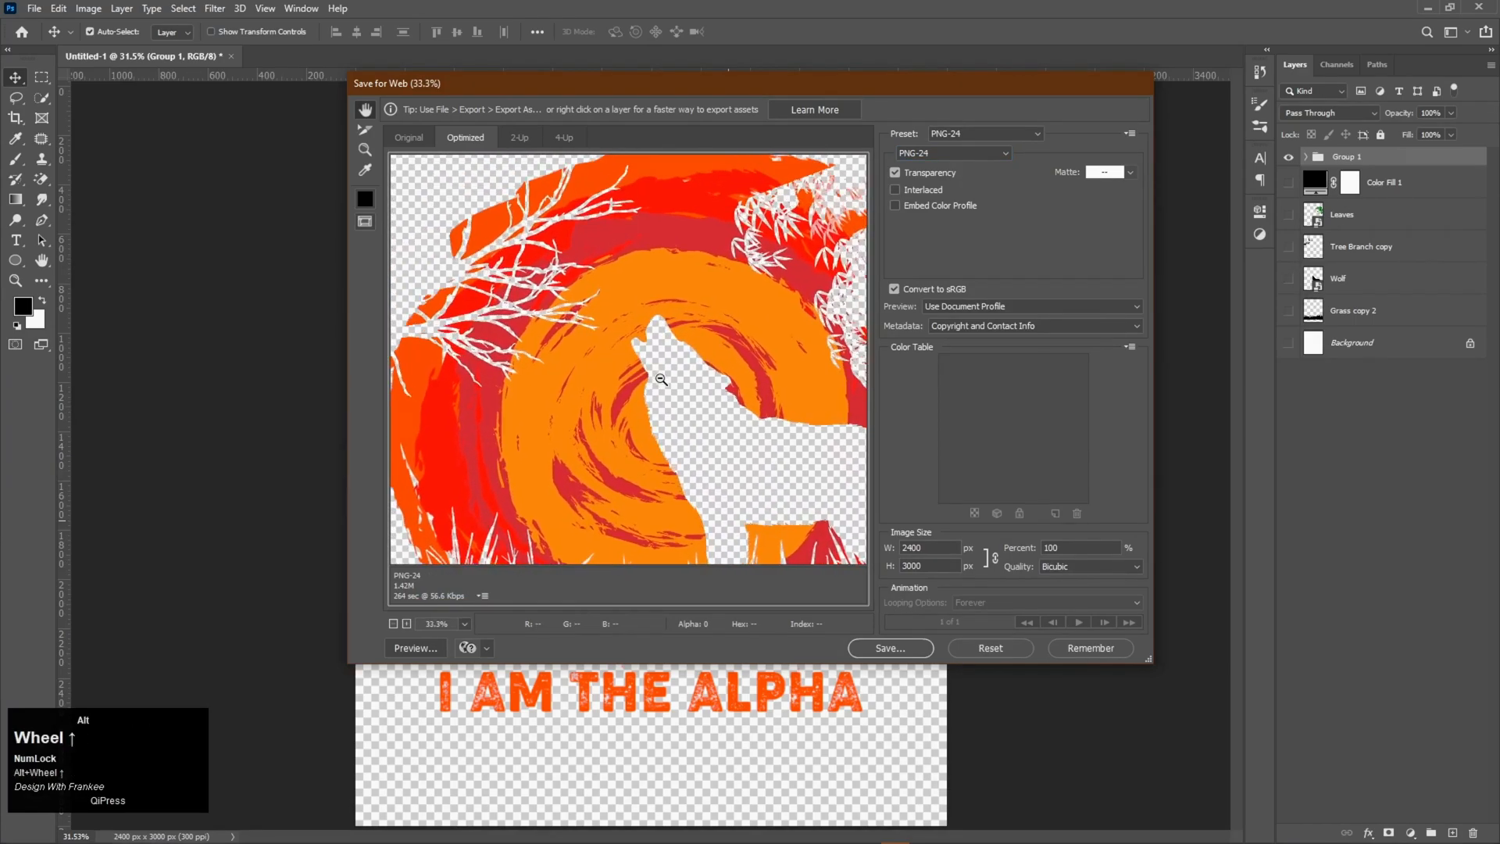
pyautogui.moveTo(724, 318); pyautogui.dragTo(609, 303)
pyautogui.moveTo(695, 409); pyautogui.dragTo(754, 289)
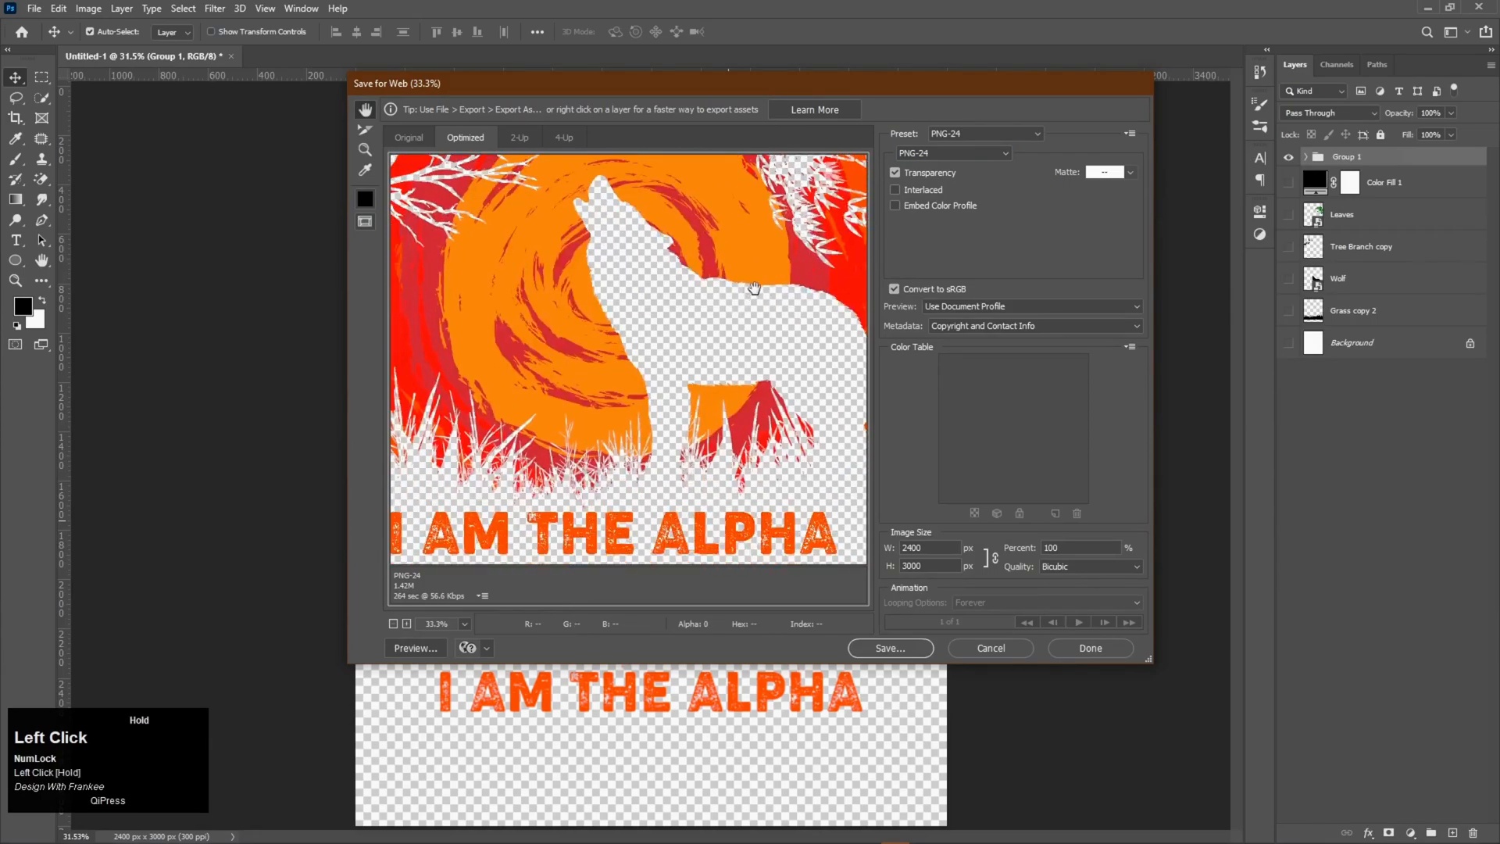
pyautogui.moveTo(568, 407); pyautogui.dragTo(635, 402)
pyautogui.scroll(-2, 633, 402)
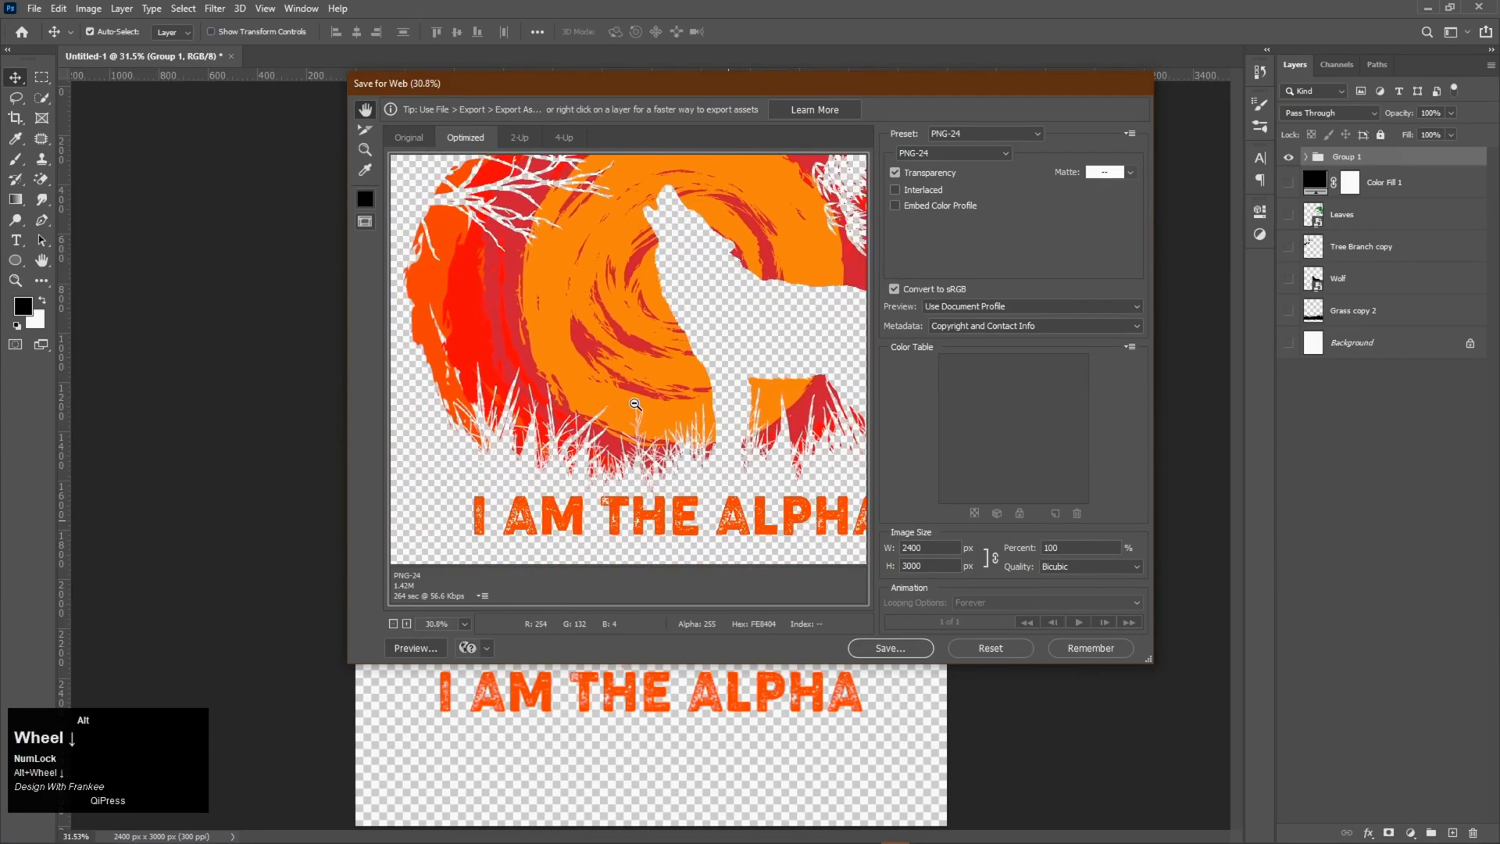
pyautogui.click(1092, 649)
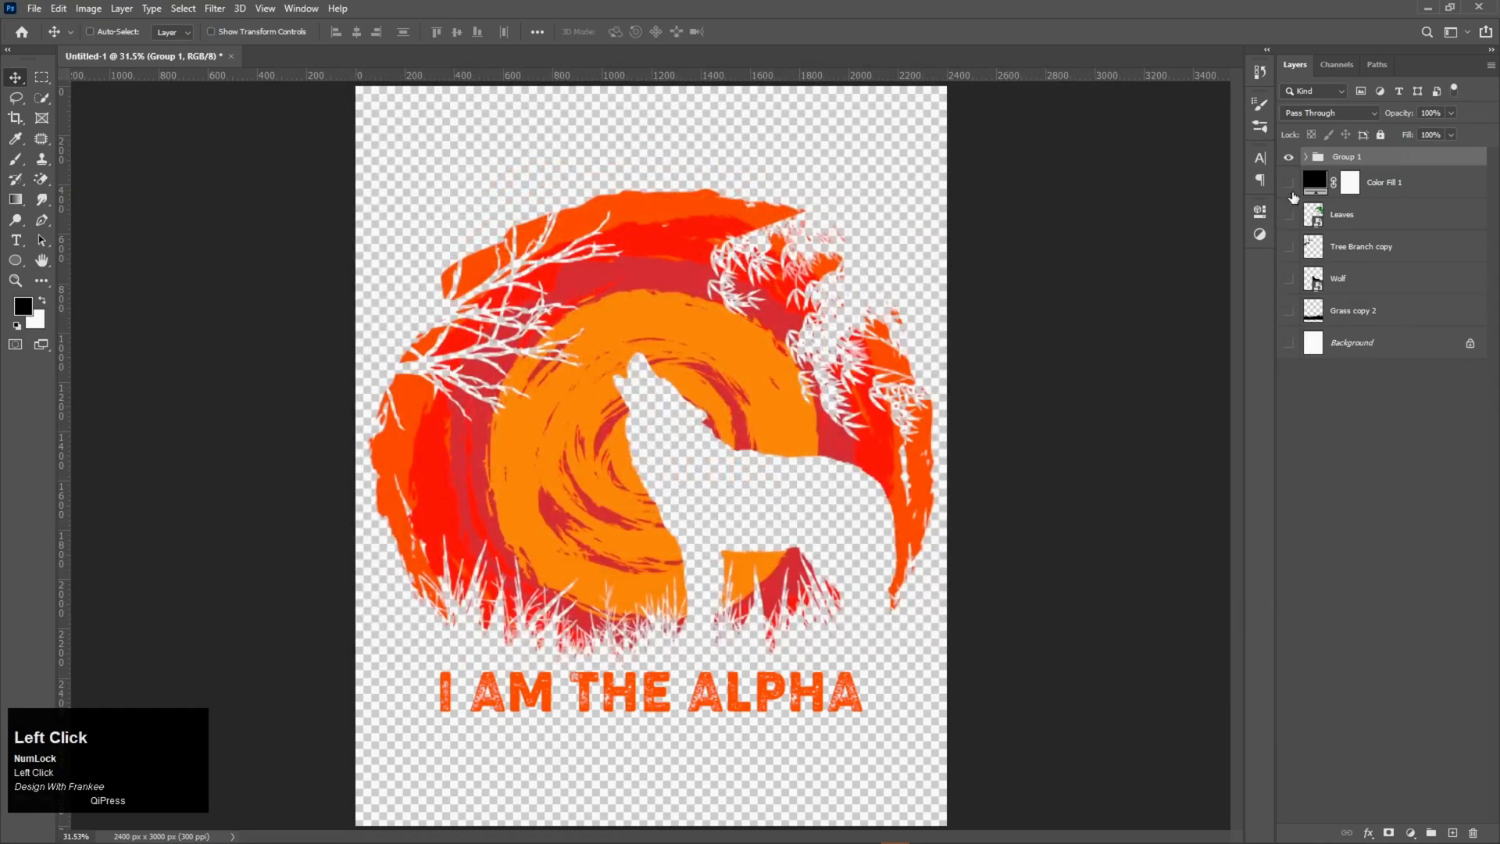
# Show the black Color Fill 1 layer again behind the design and deselect all layers.
pyautogui.click(1288, 185)
pyautogui.click(1335, 461)
pyautogui.hotkey('ctrl', '0')
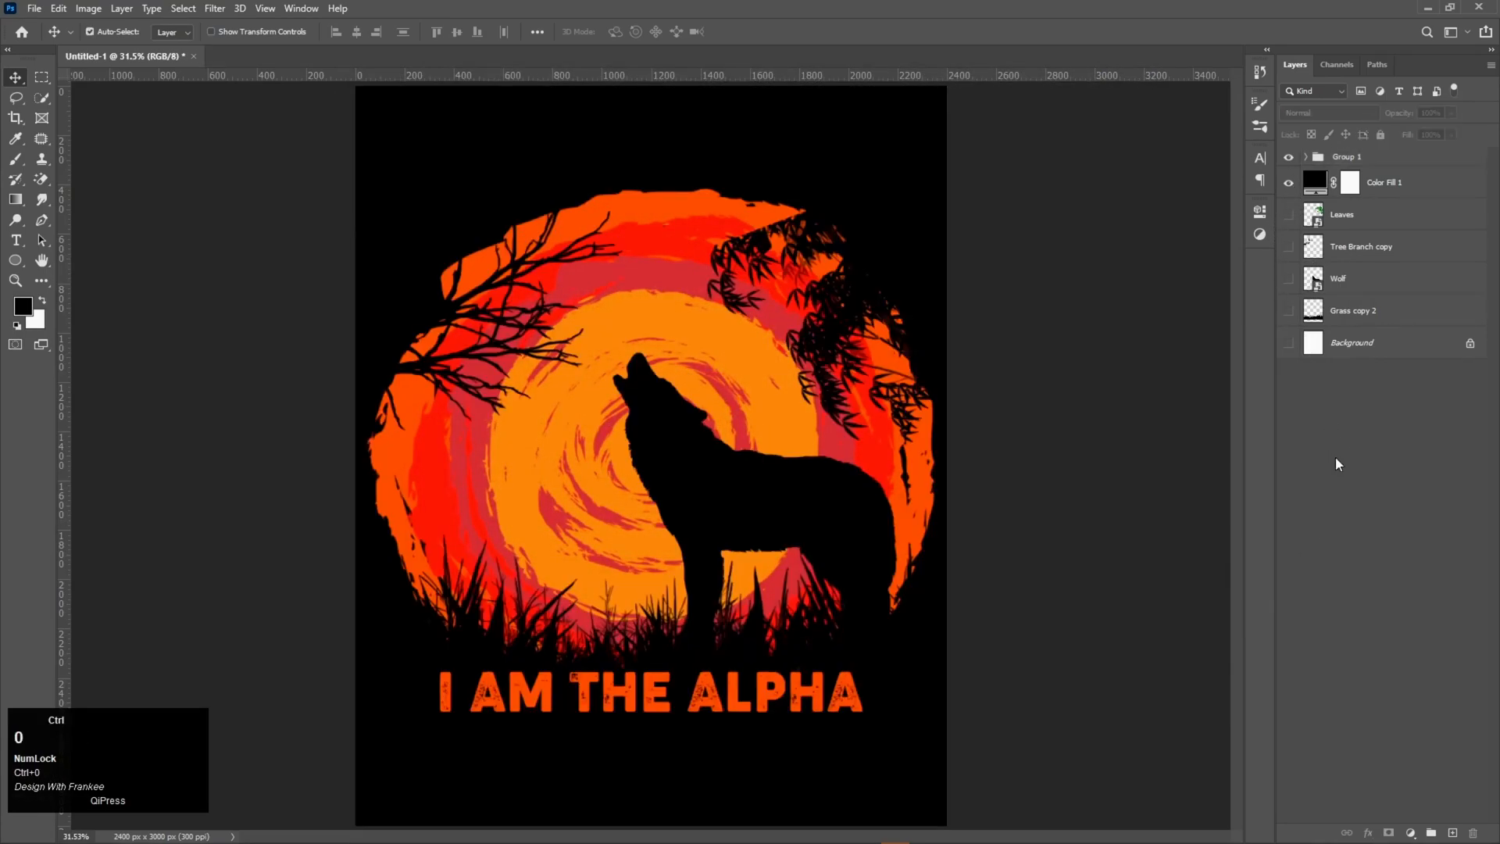